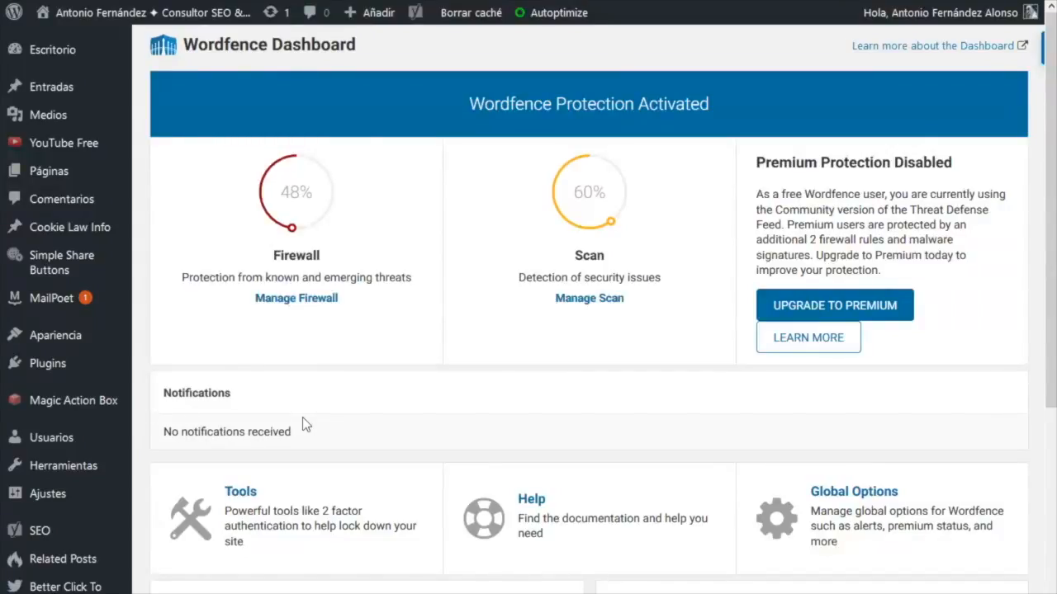
# Step: Examine the Wordfence dashboard, including its firewall and scan status, notifications, tools and blocked attack summaries
pyautogui.scroll(-3, 298, 371)
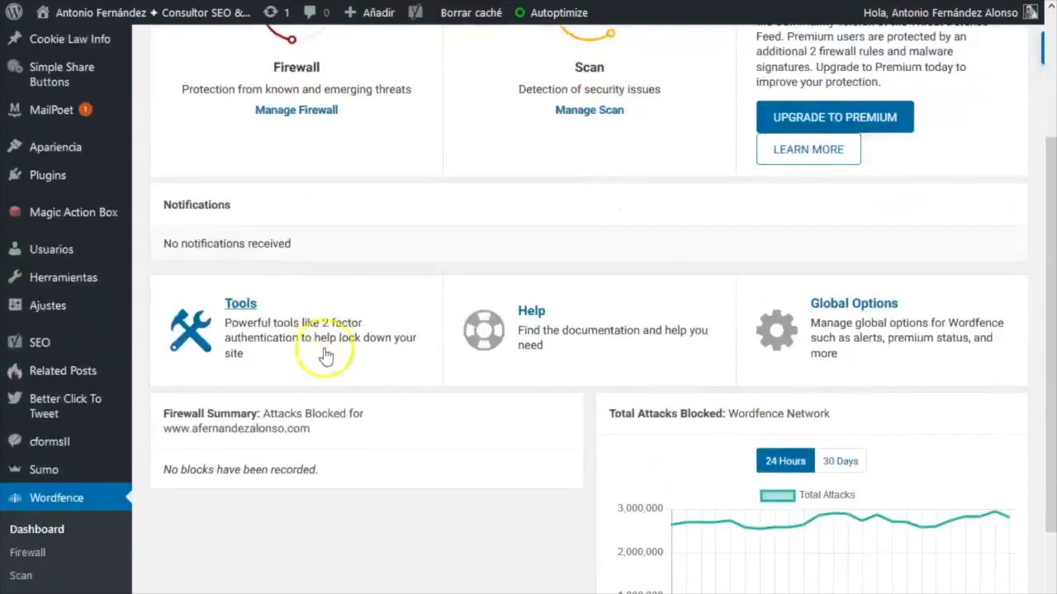
pyautogui.scroll(3, 715, 400)
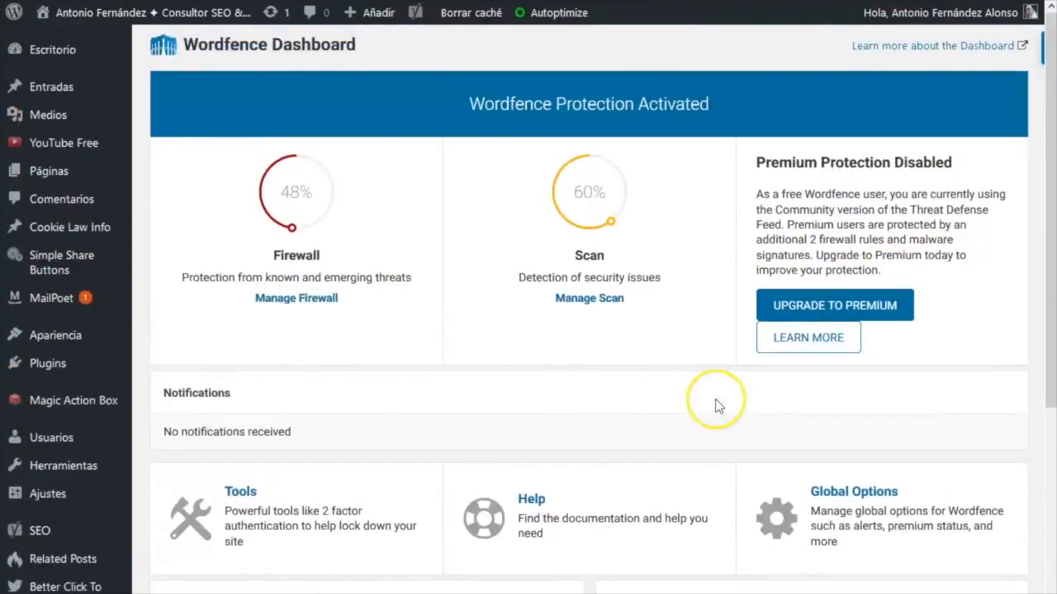
pyautogui.scroll(-4, 715, 398)
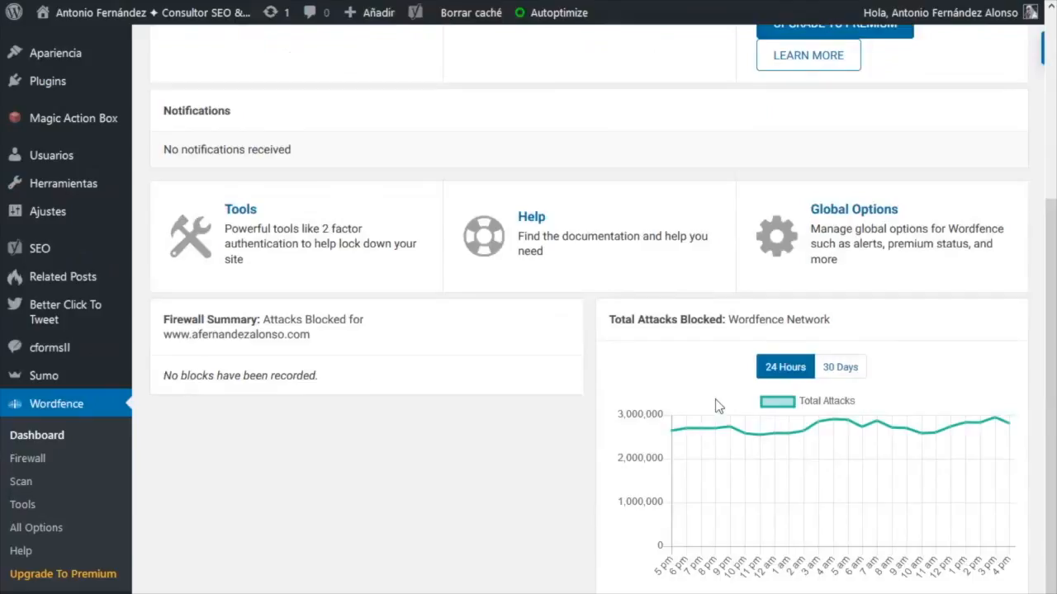
pyautogui.scroll(4, 716, 406)
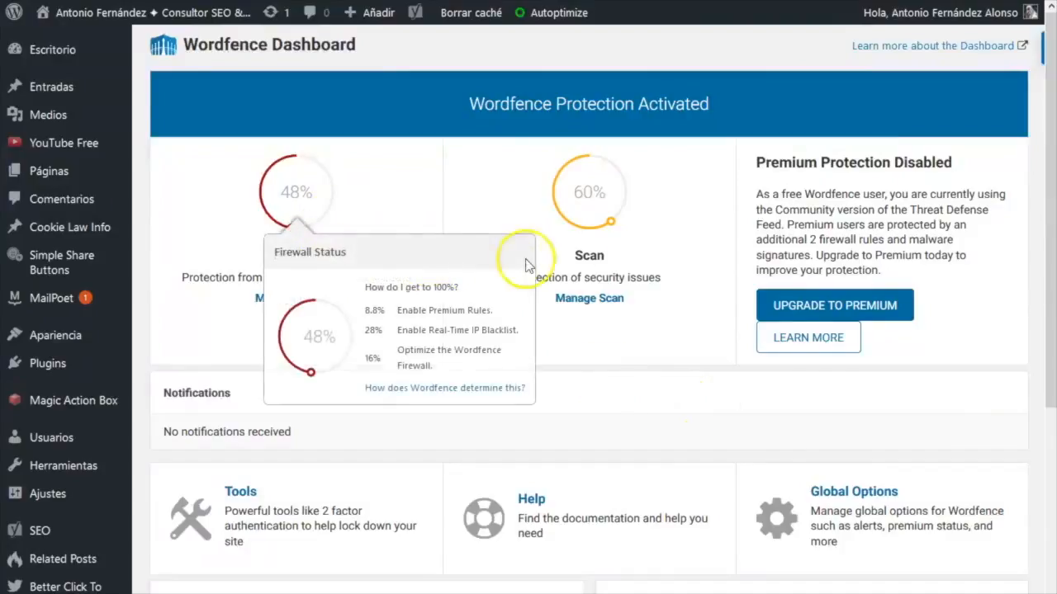
pyautogui.moveTo(633, 328)
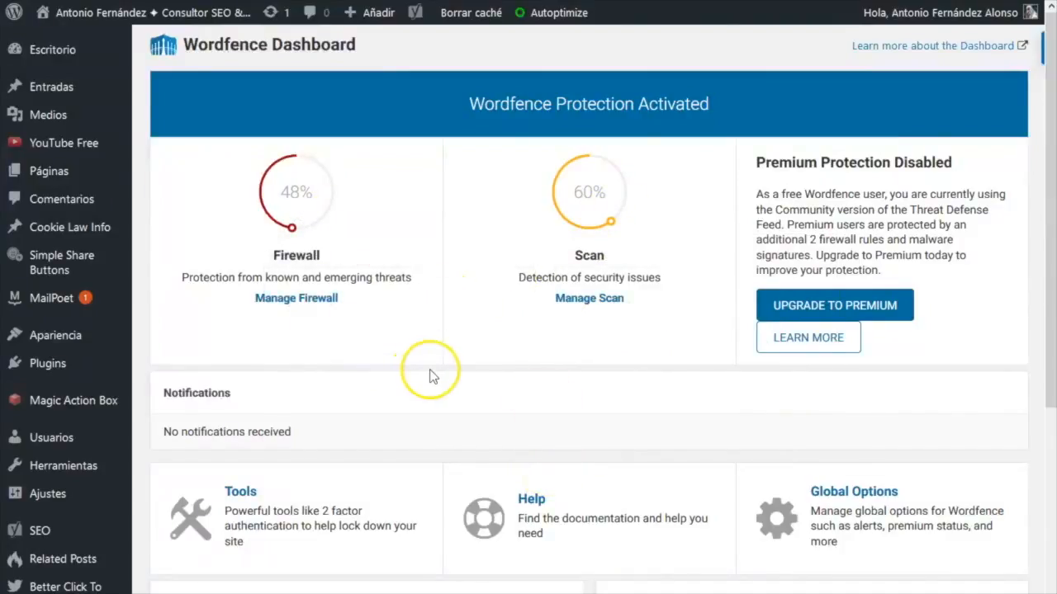
pyautogui.scroll(-1, 430, 374)
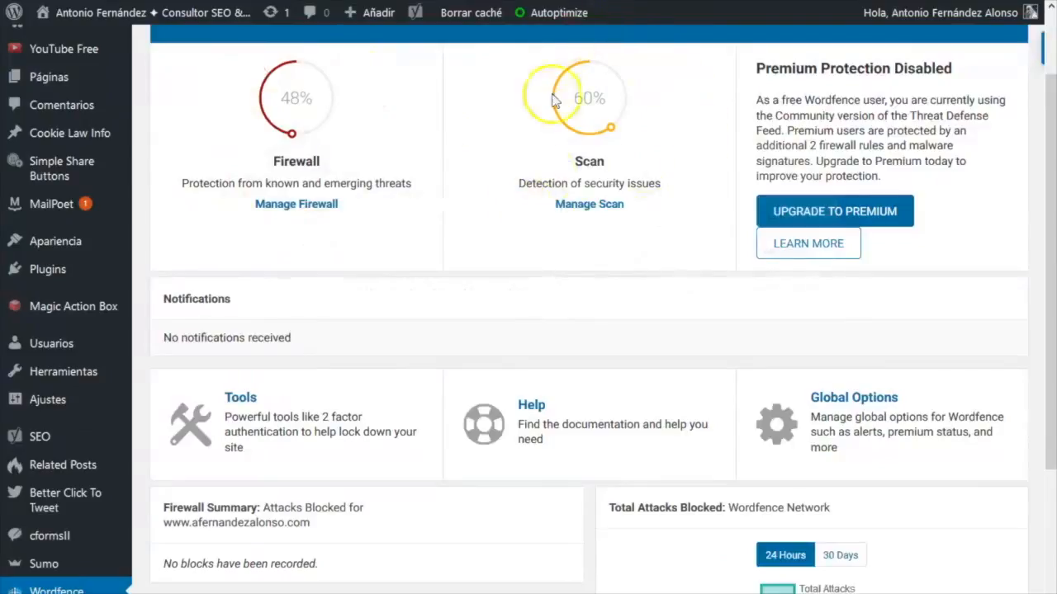
pyautogui.moveTo(694, 146)
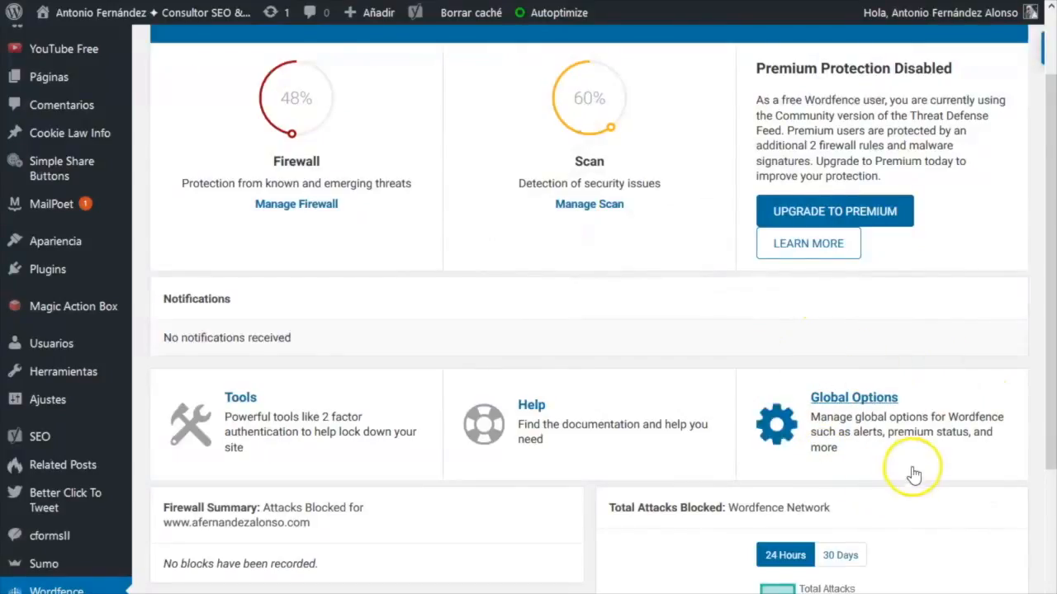
pyautogui.scroll(1, 908, 468)
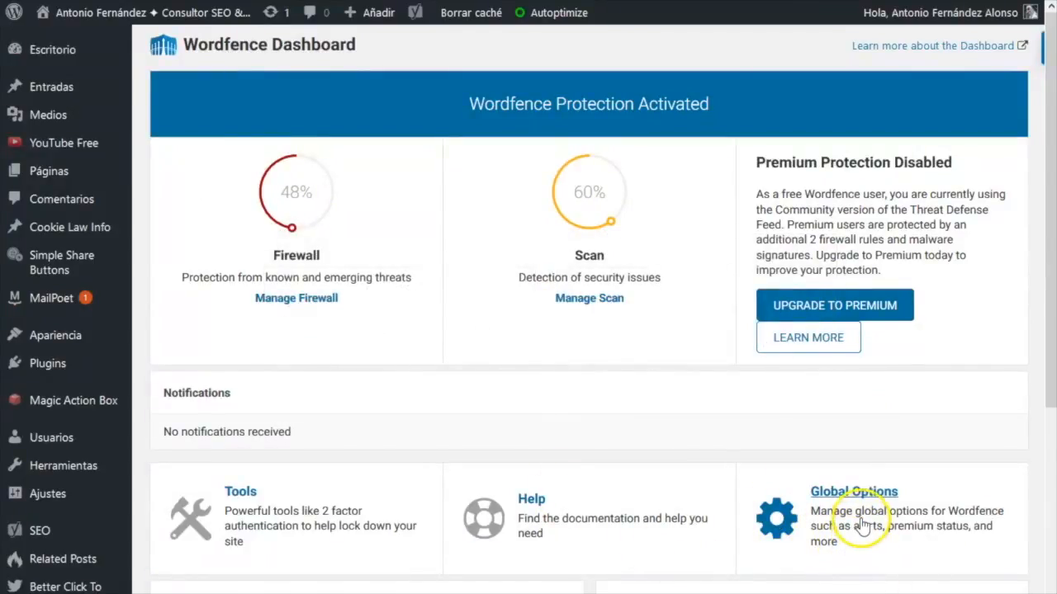
# Step: Open Wordfence's global options, expand the Email Alert Preferences and review the available alerts
pyautogui.click(871, 493)
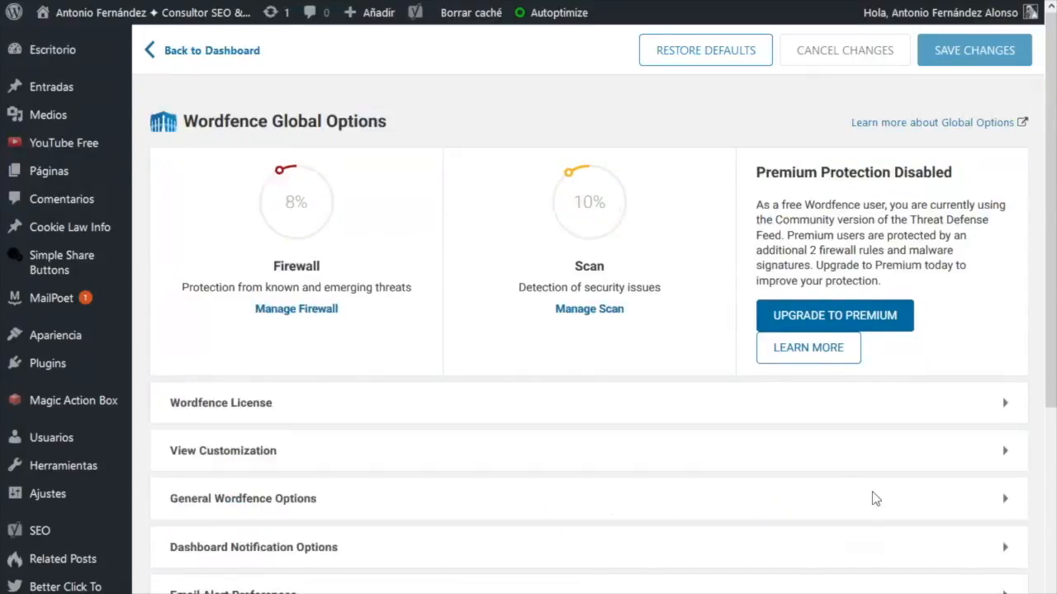
pyautogui.scroll(-4, 371, 431)
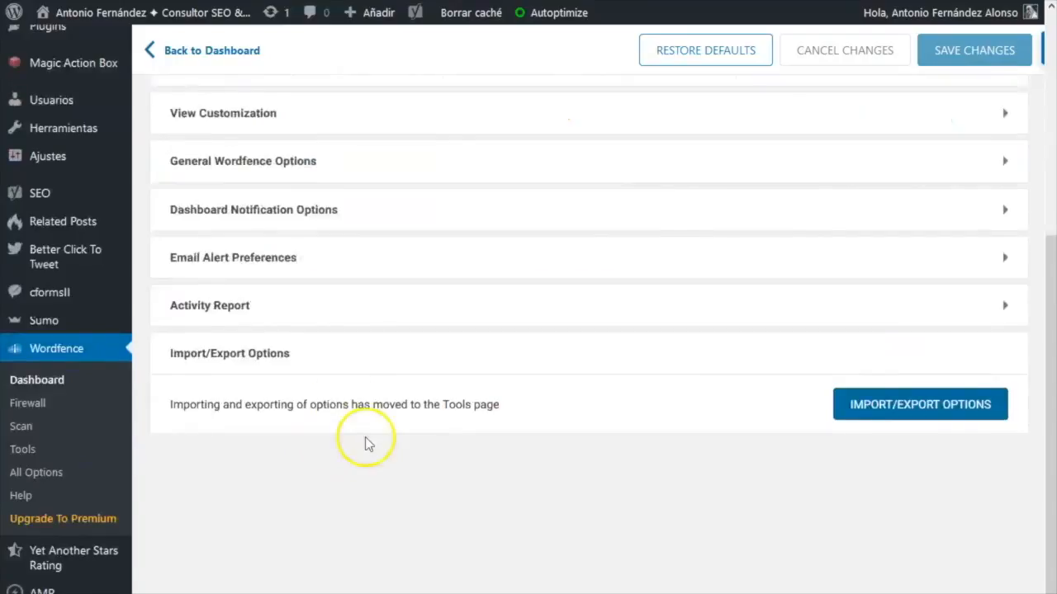
pyautogui.scroll(2, 273, 302)
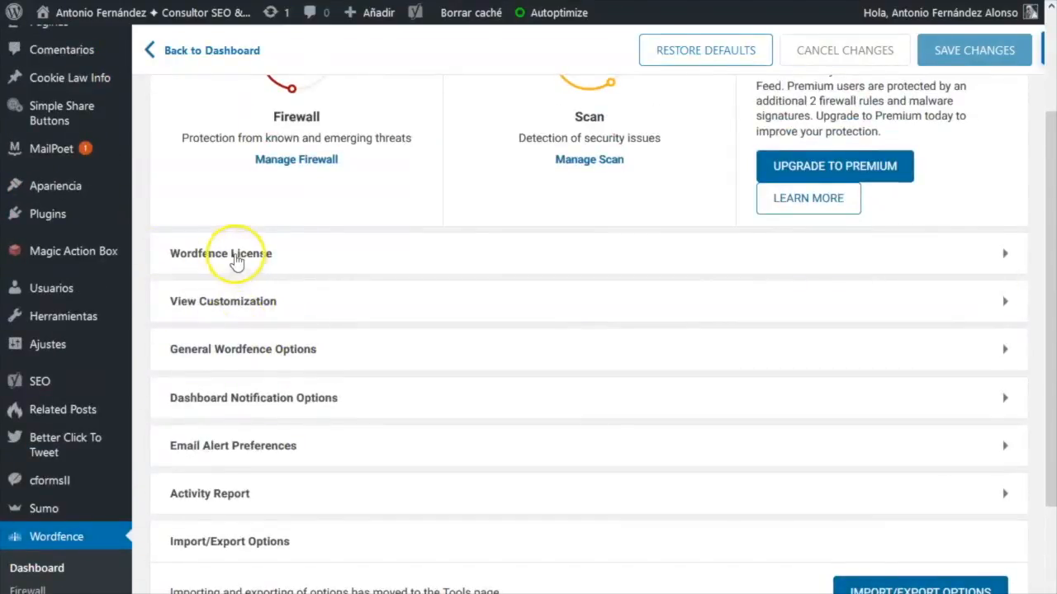
pyautogui.click(235, 448)
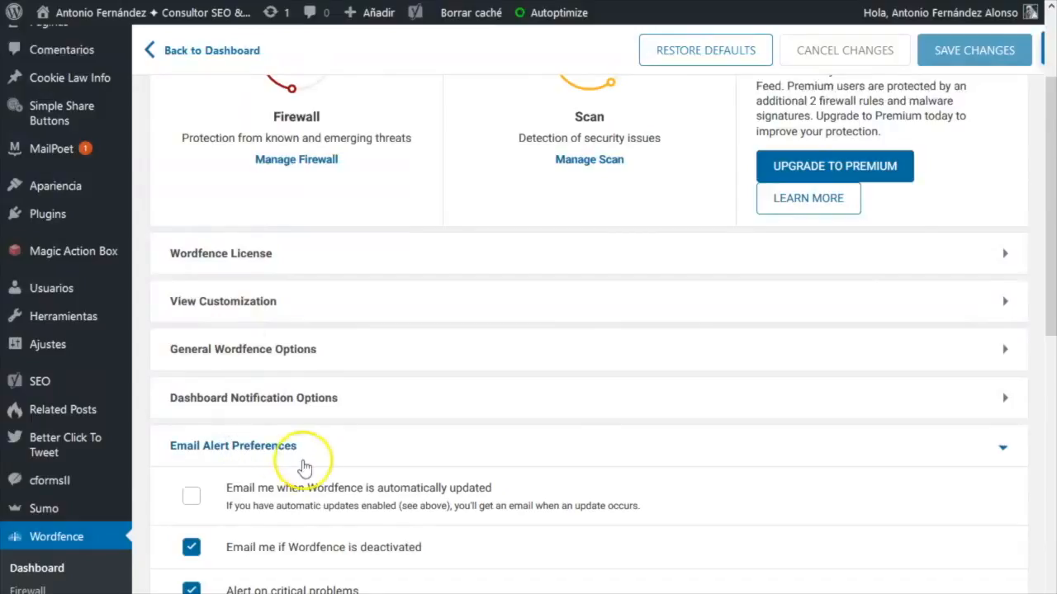
pyautogui.scroll(-2, 347, 474)
pyautogui.scroll(-1, 421, 440)
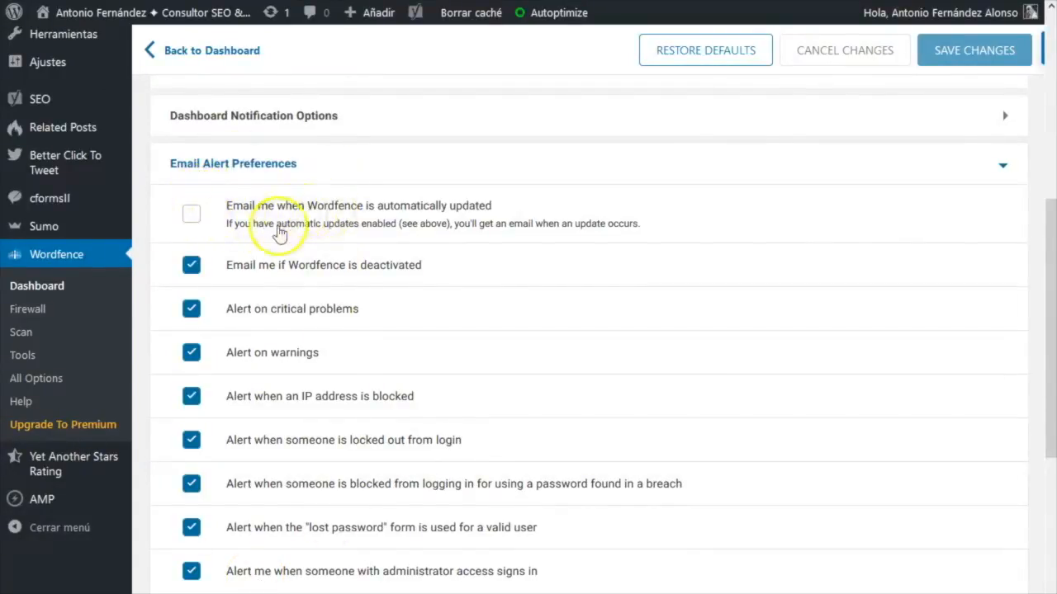
pyautogui.scroll(-2, 278, 495)
pyautogui.scroll(2, 279, 327)
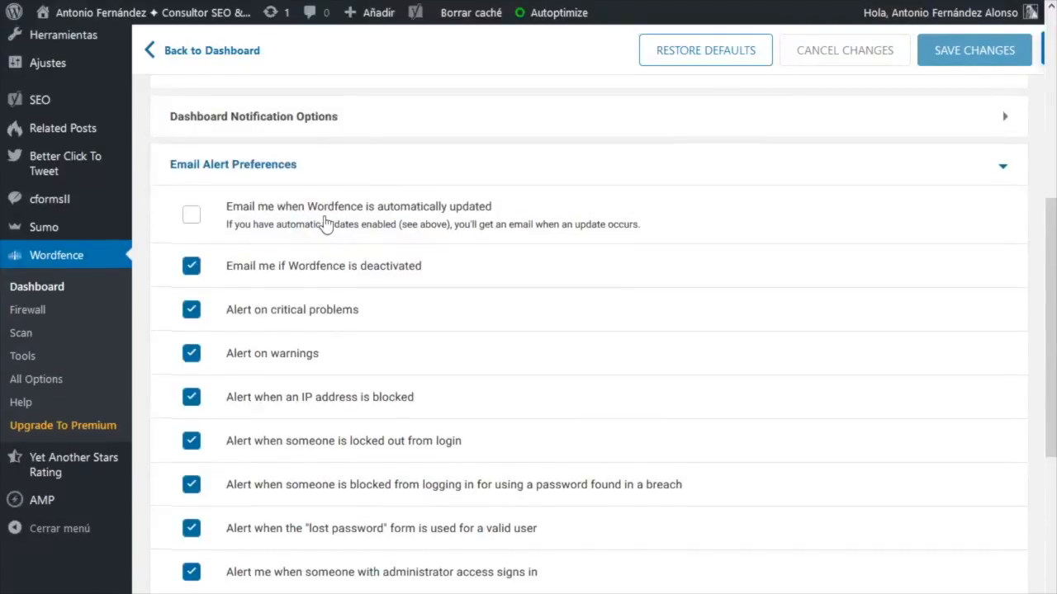
# Step: Enable automatic Wordfence updates in the general options and the email alert for when Wordfence is automatically updated
pyautogui.scroll(2, 273, 247)
pyautogui.click(269, 262)
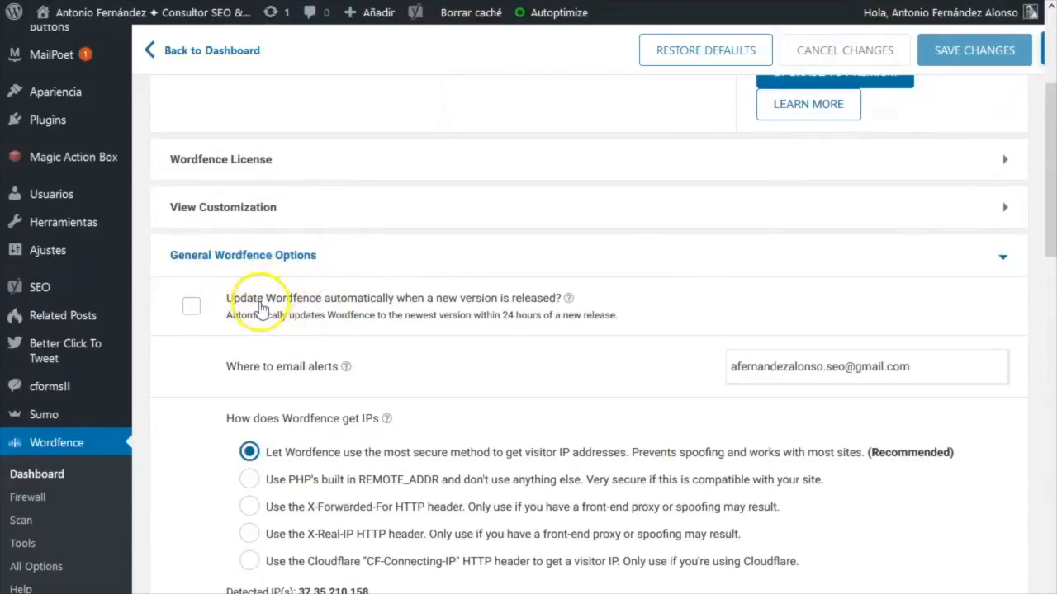
pyautogui.click(192, 305)
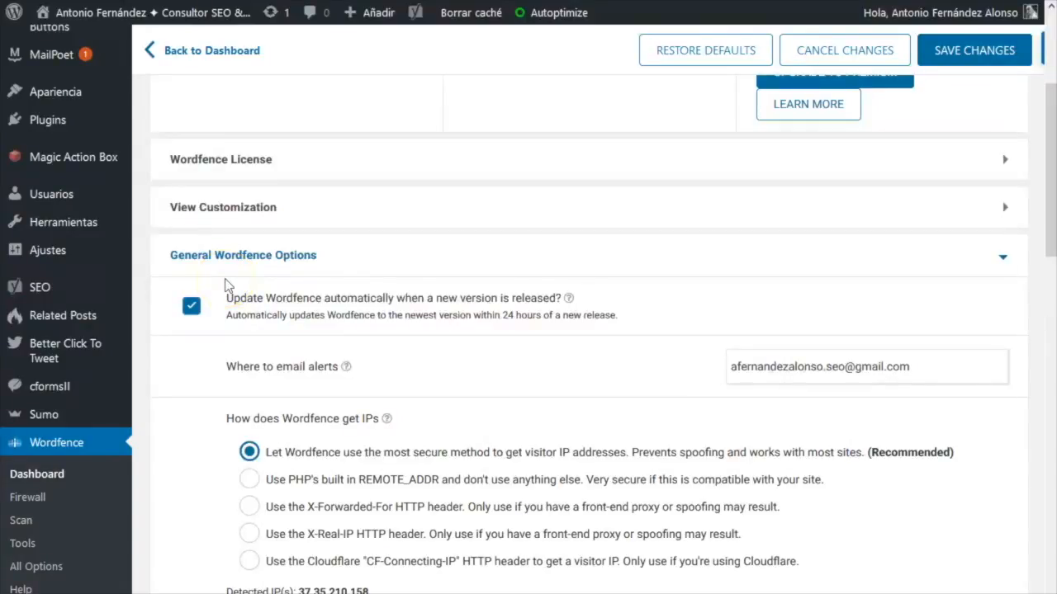
pyautogui.click(262, 255)
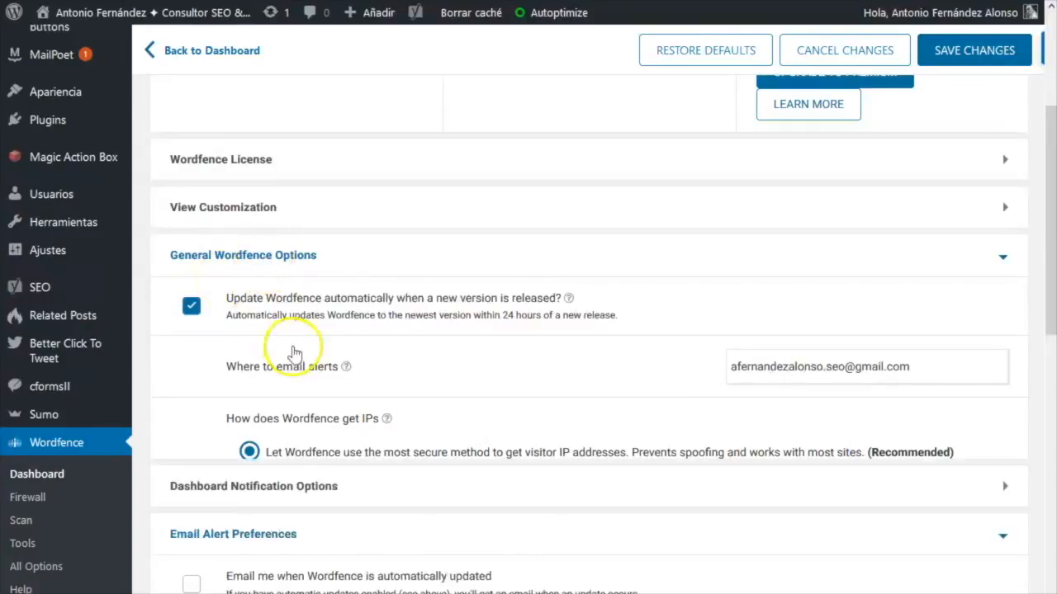
pyautogui.scroll(-1, 280, 347)
pyautogui.click(192, 307)
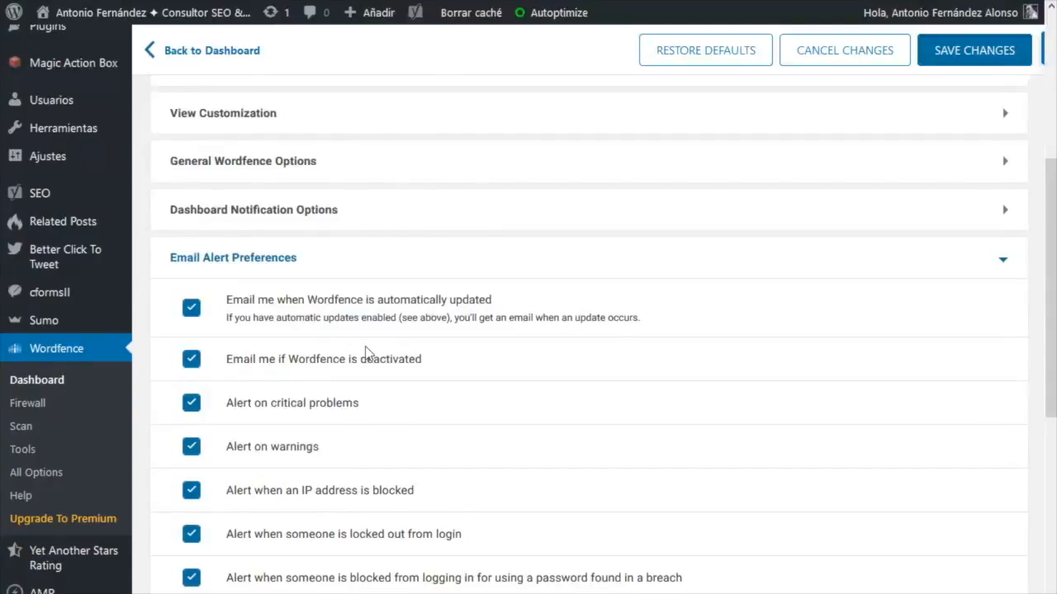
pyautogui.scroll(-3, 367, 350)
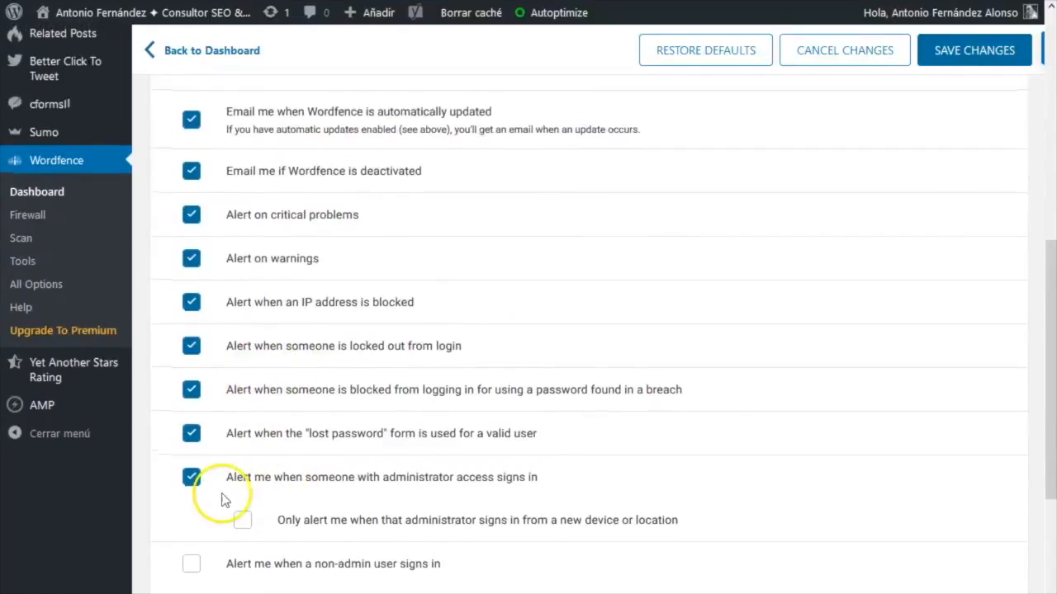
pyautogui.scroll(-3, 221, 499)
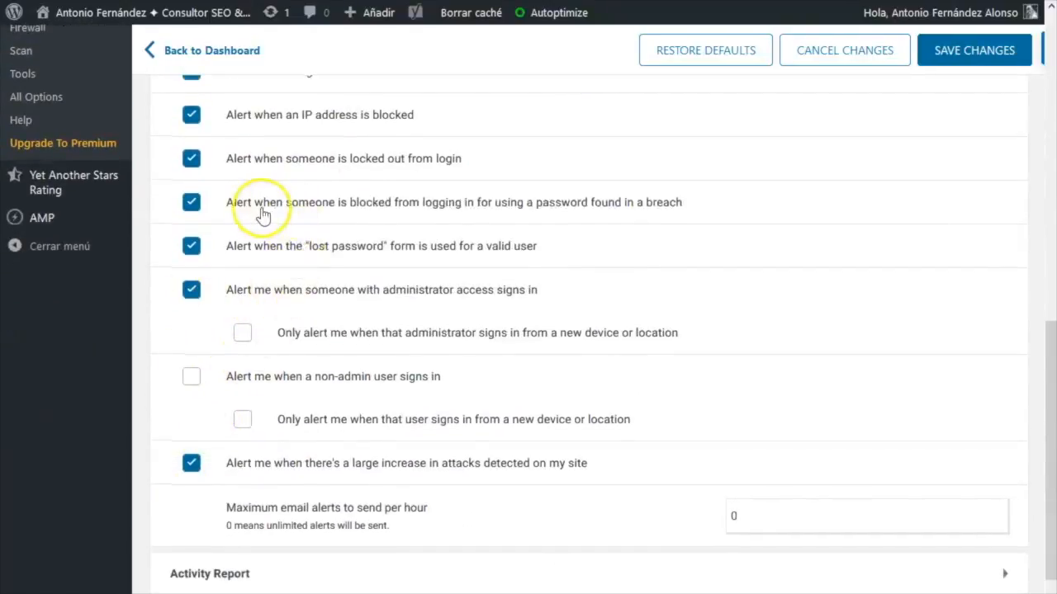
pyautogui.scroll(3, 261, 214)
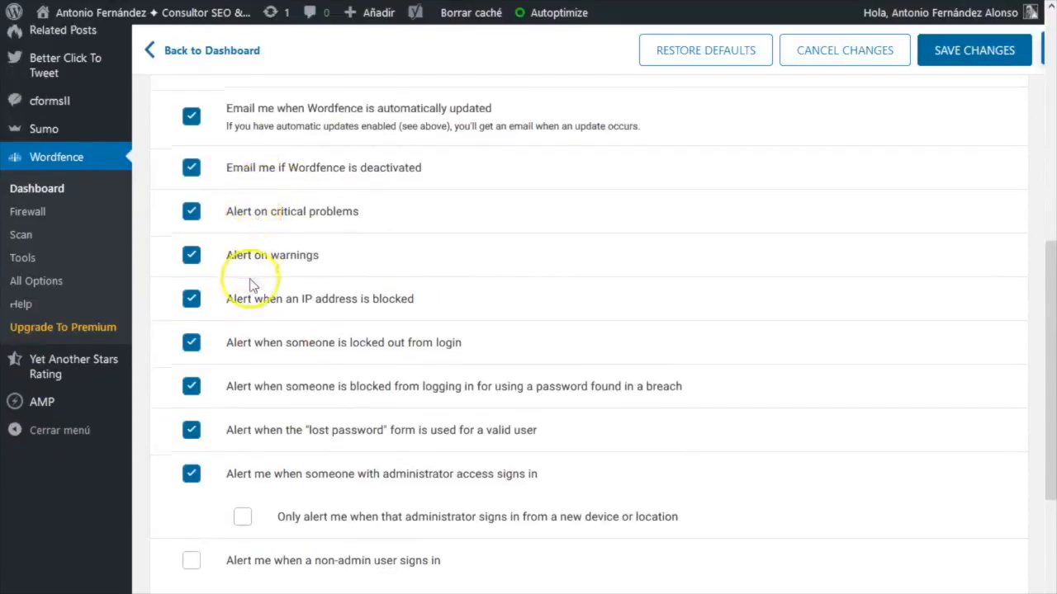
pyautogui.scroll(-3, 252, 285)
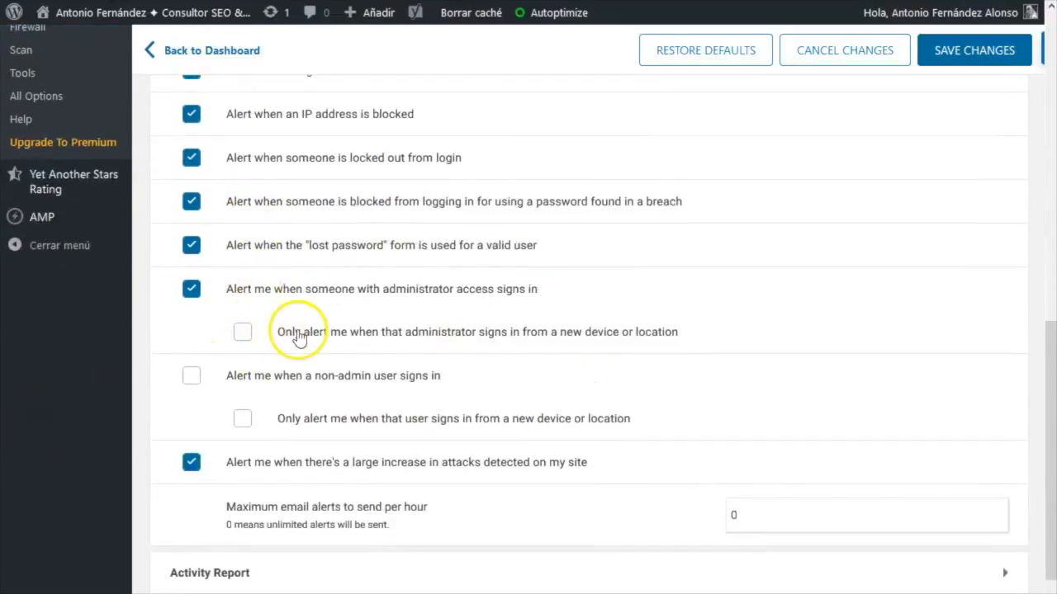
pyautogui.scroll(2, 298, 236)
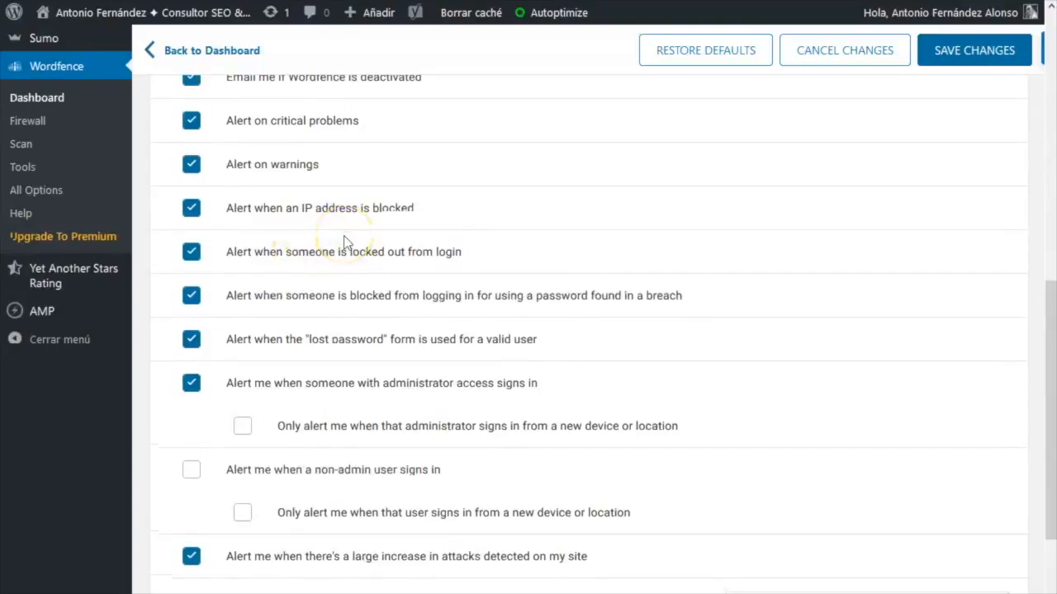
pyautogui.scroll(-3, 339, 264)
pyautogui.click(221, 458)
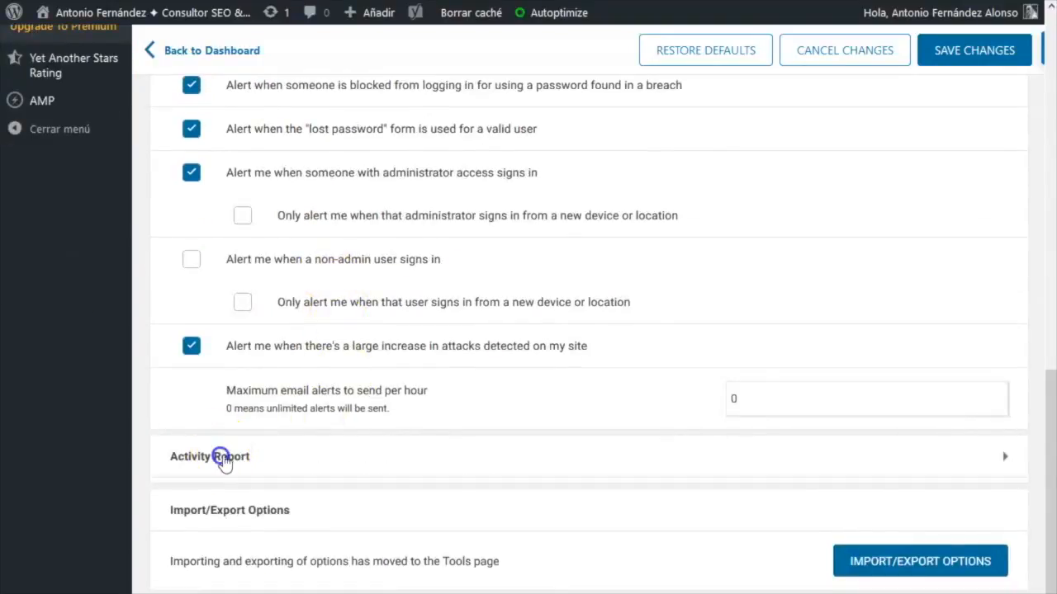
pyautogui.scroll(-3, 285, 425)
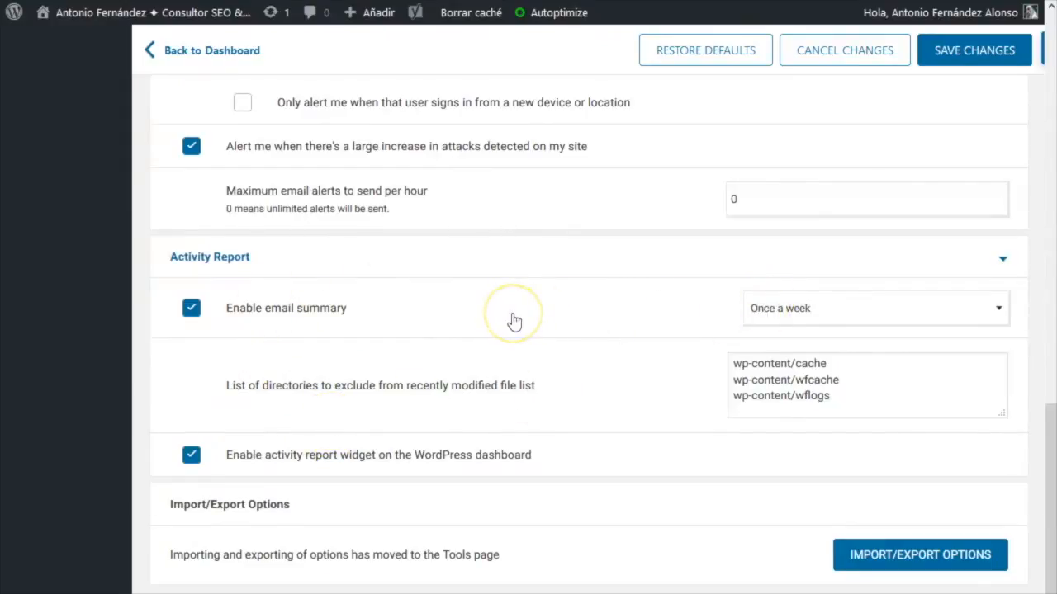
pyautogui.scroll(3, 514, 320)
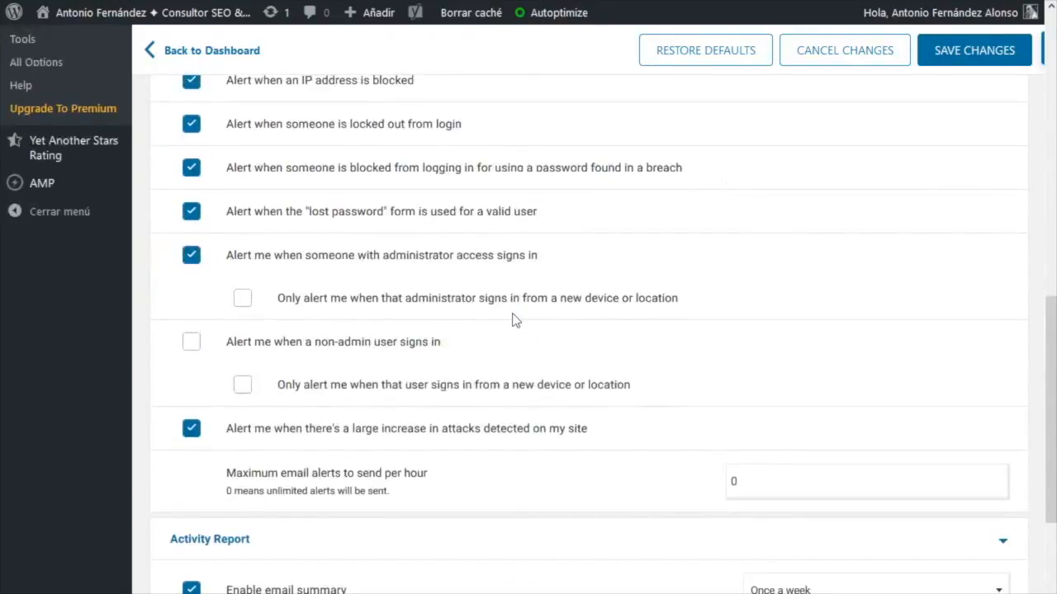
pyautogui.scroll(3, 513, 321)
# Step: Try the email alert for sign-ins by non-admin users, leaving it switched off
pyautogui.click(278, 132)
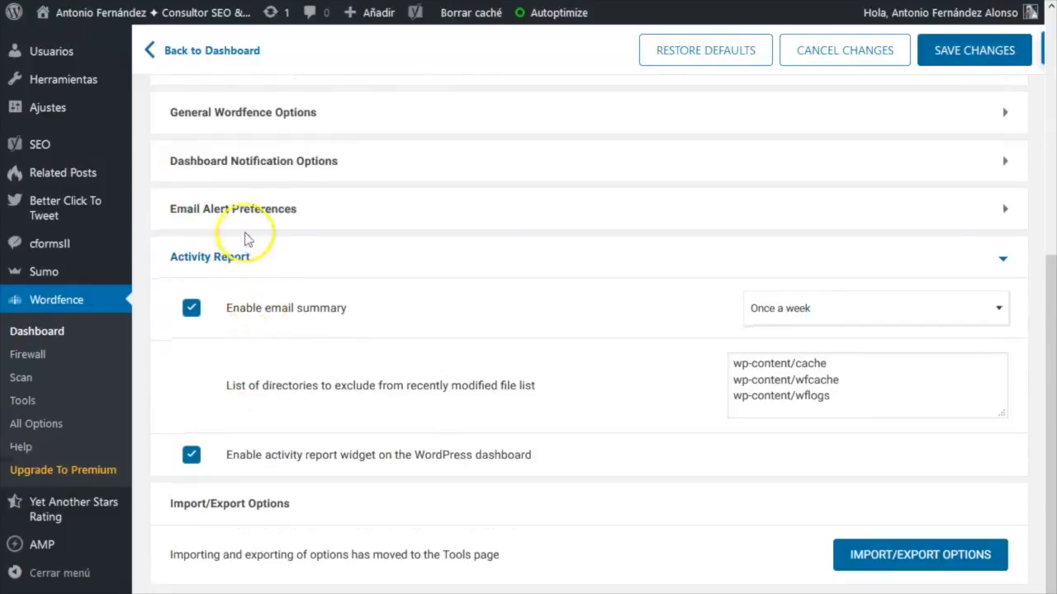
pyautogui.click(242, 207)
pyautogui.scroll(-3, 207, 371)
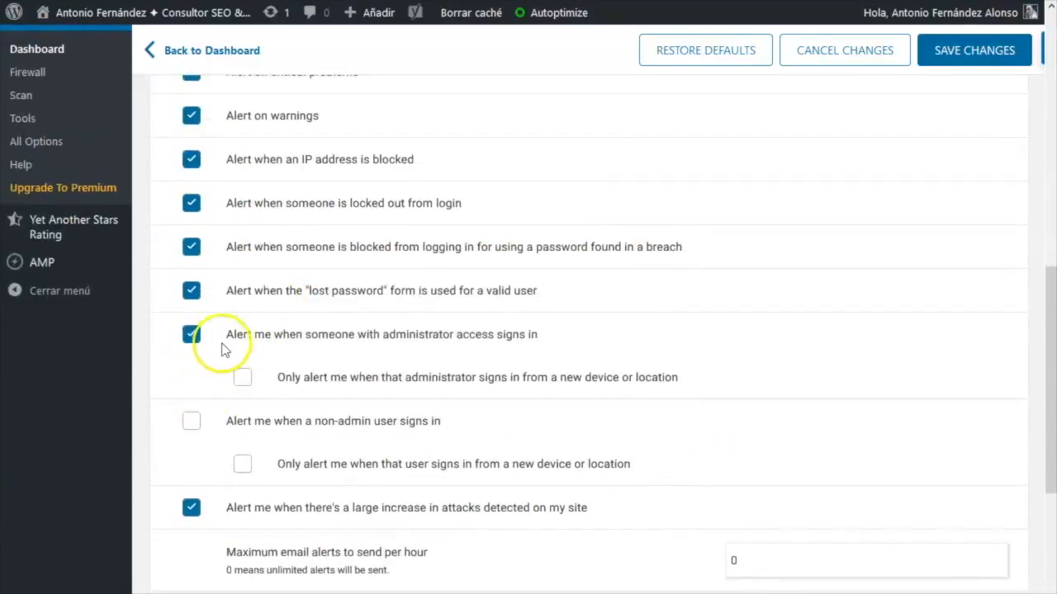
pyautogui.click(191, 423)
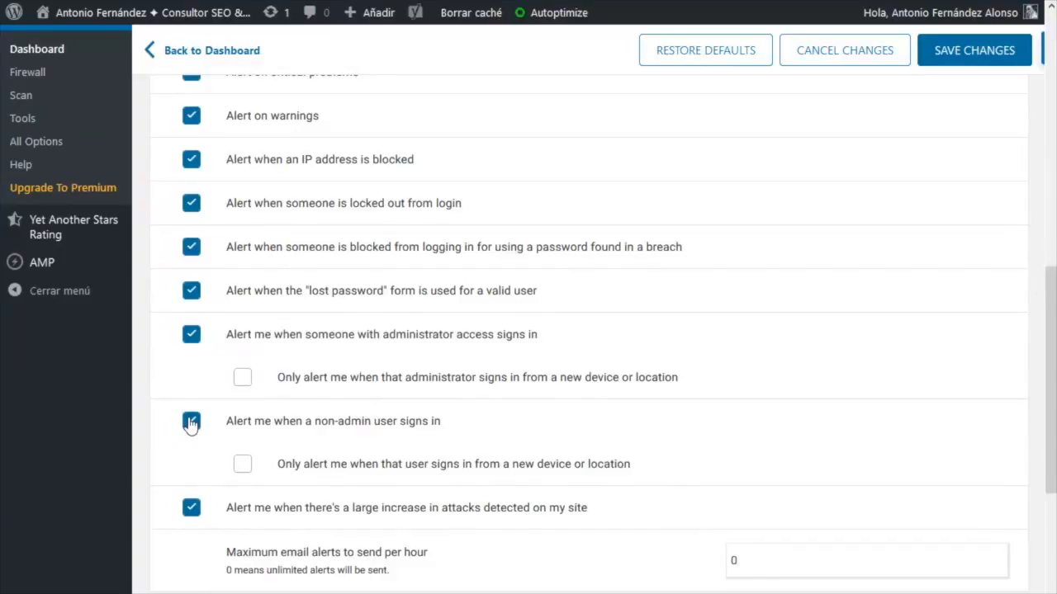
pyautogui.click(191, 423)
pyautogui.click(191, 422)
pyautogui.click(195, 422)
# Step: Look over the activity report, dashboard notification and general Wordfence options once more, expanding the collapsed sections
pyautogui.scroll(-3, 277, 420)
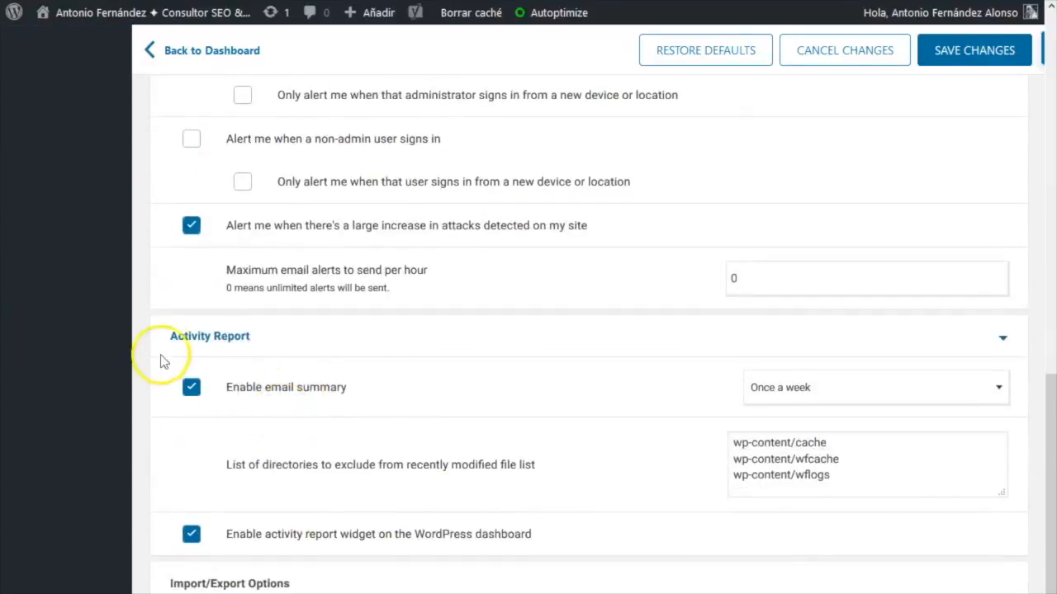
pyautogui.scroll(-1, 214, 405)
pyautogui.scroll(4, 218, 413)
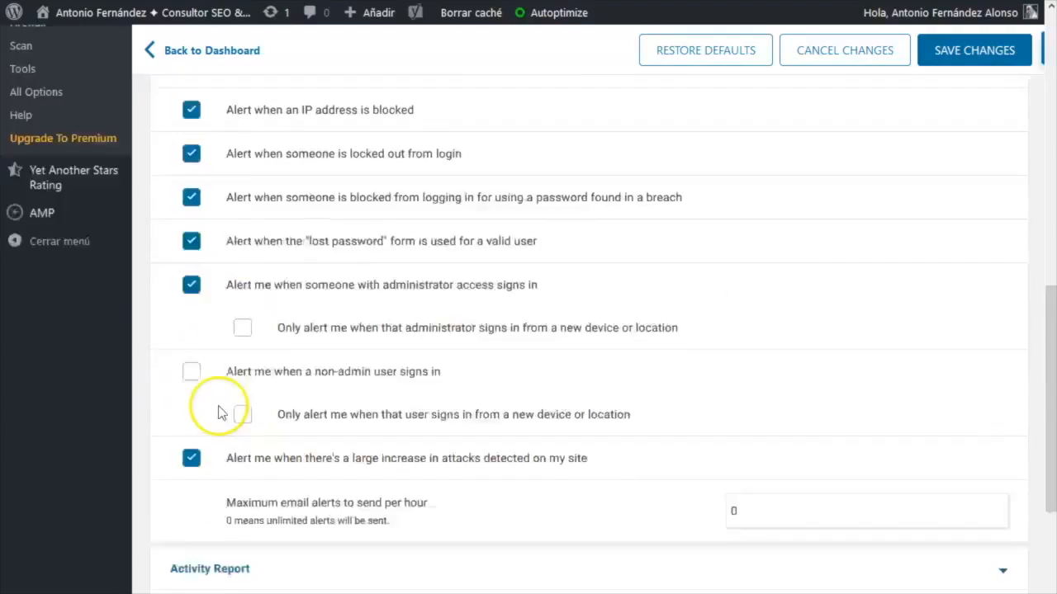
pyautogui.scroll(5, 232, 413)
pyautogui.click(235, 272)
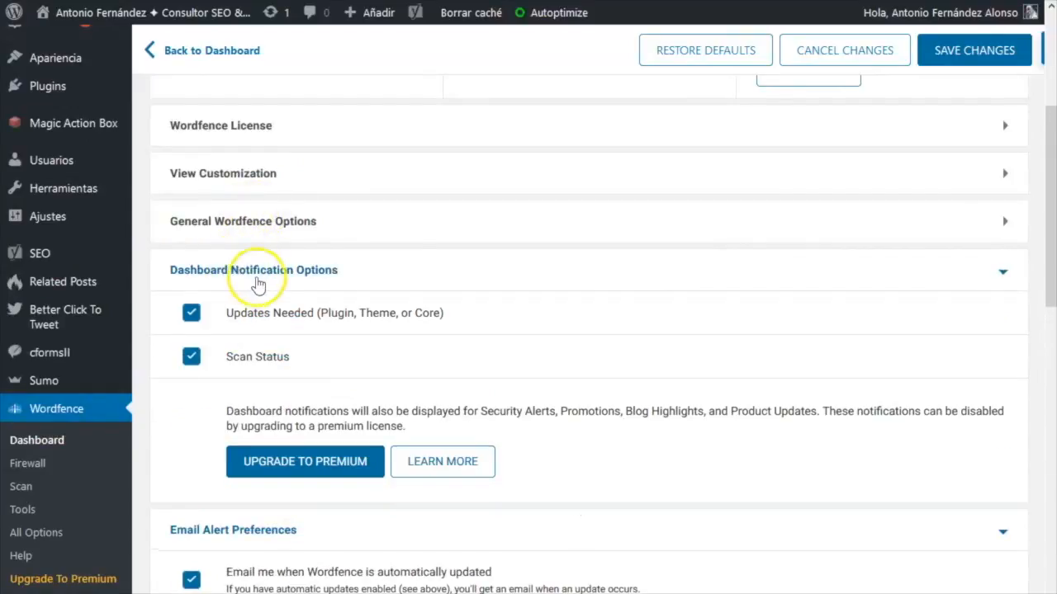
pyautogui.click(270, 225)
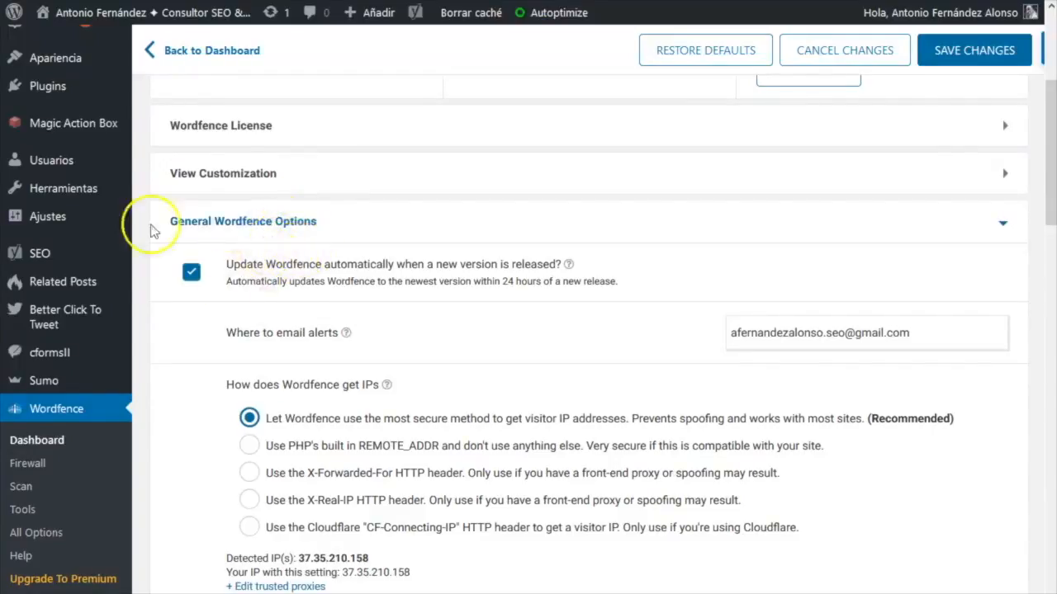
pyautogui.scroll(-6, 295, 484)
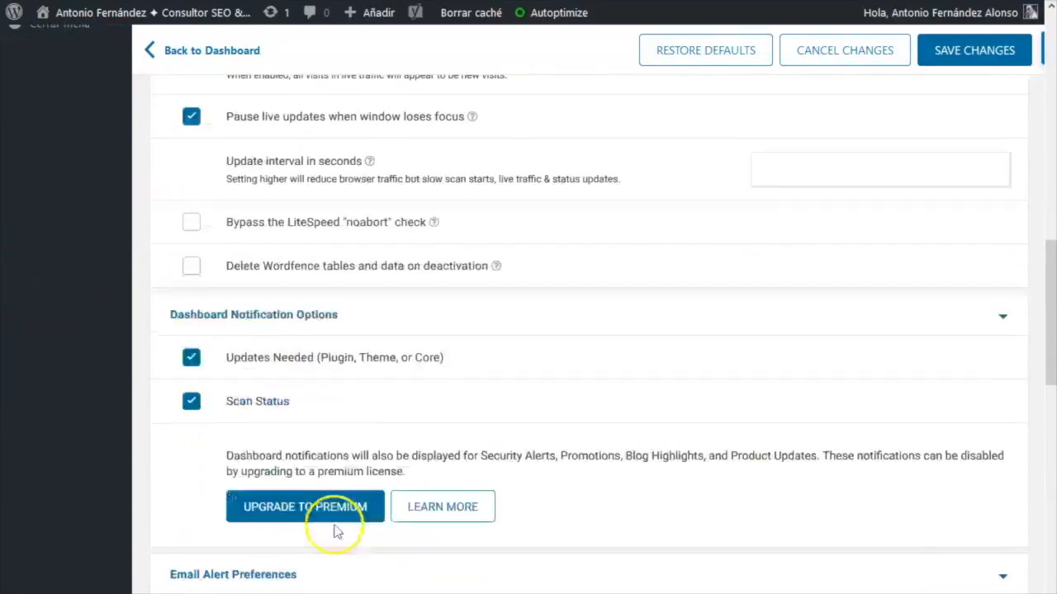
pyautogui.scroll(-3, 451, 520)
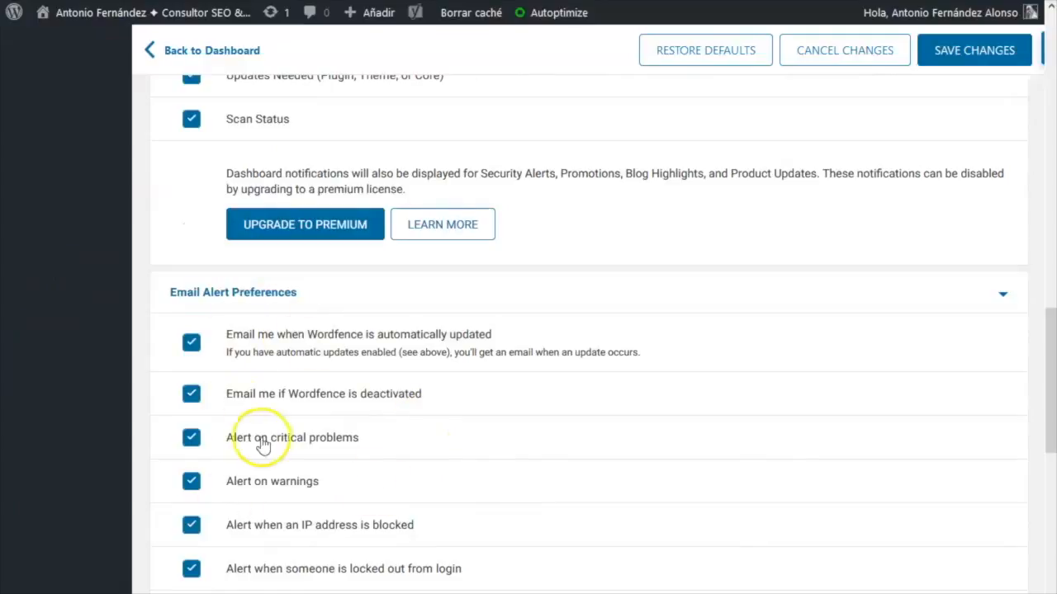
# Step: Return to the Wordfence dashboard, leaving the global options without saving, and open the firewall options
pyautogui.scroll(-3, 264, 281)
pyautogui.scroll(15, 430, 345)
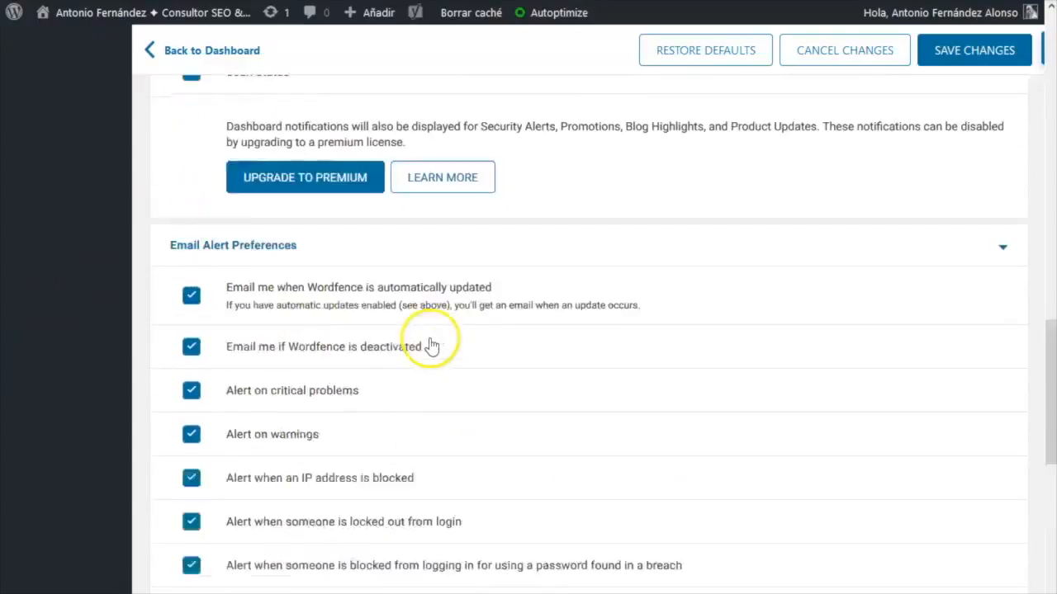
pyautogui.scroll(-5, 145, 283)
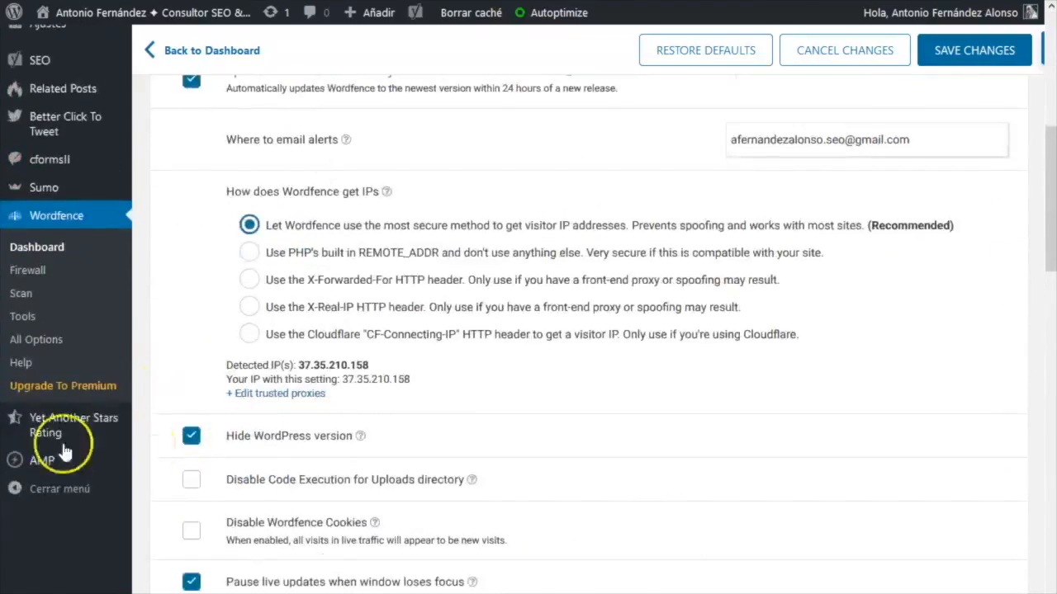
pyautogui.click(33, 246)
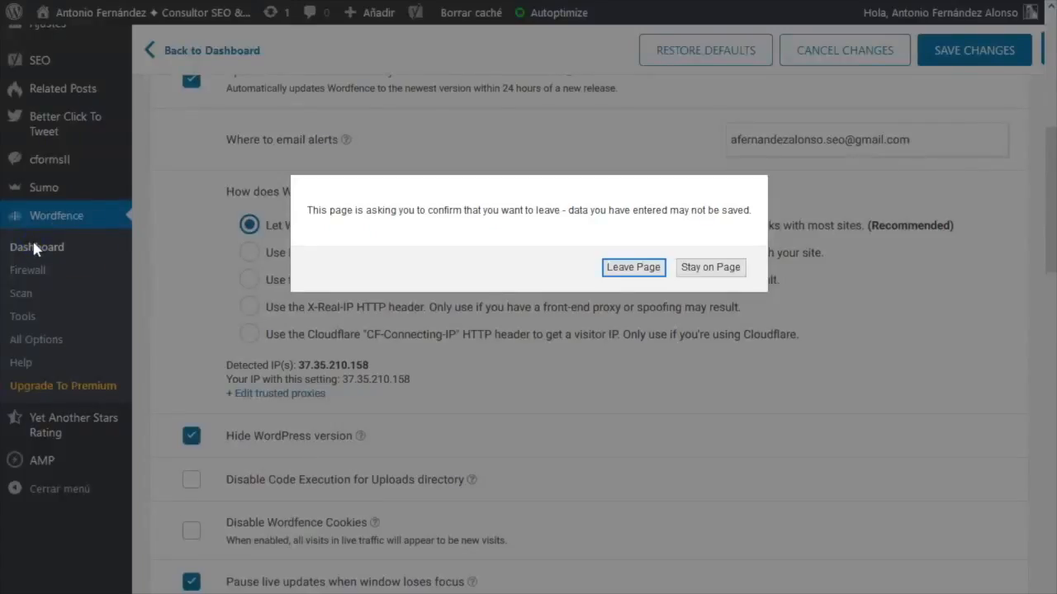
pyautogui.click(633, 268)
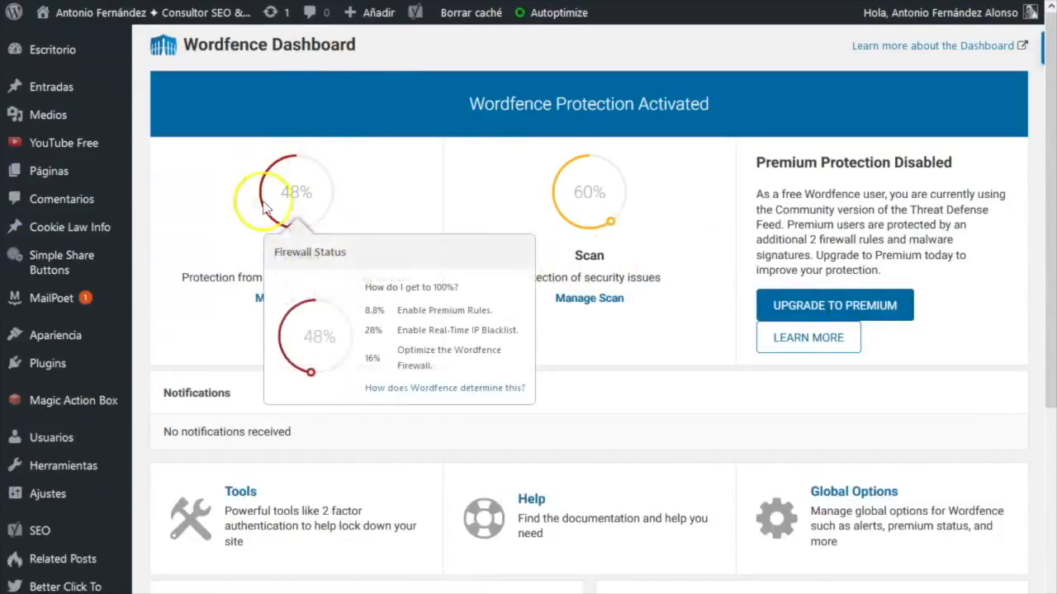
pyautogui.moveTo(306, 304)
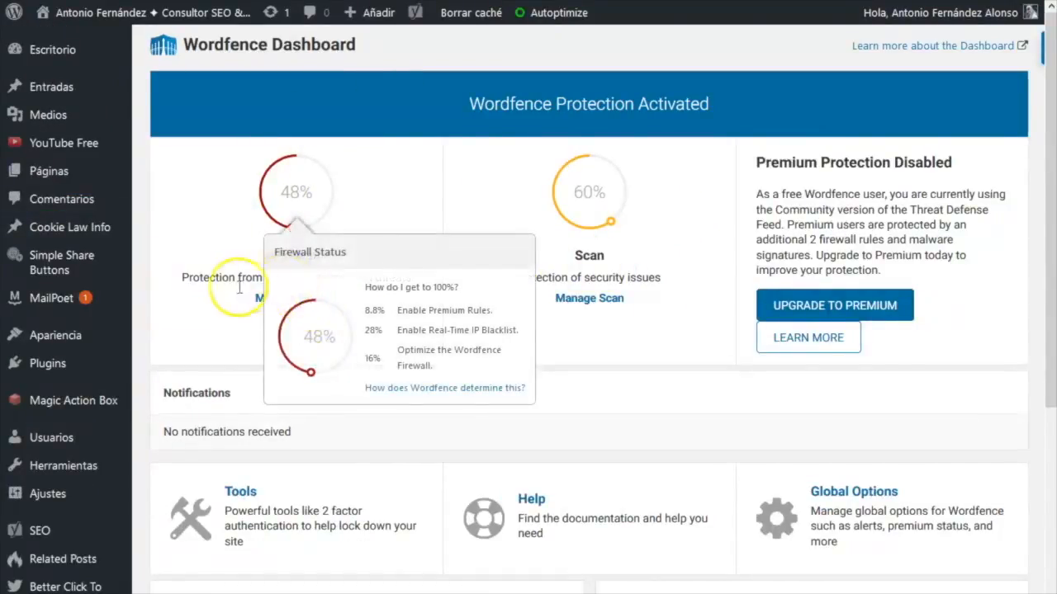
pyautogui.click(277, 304)
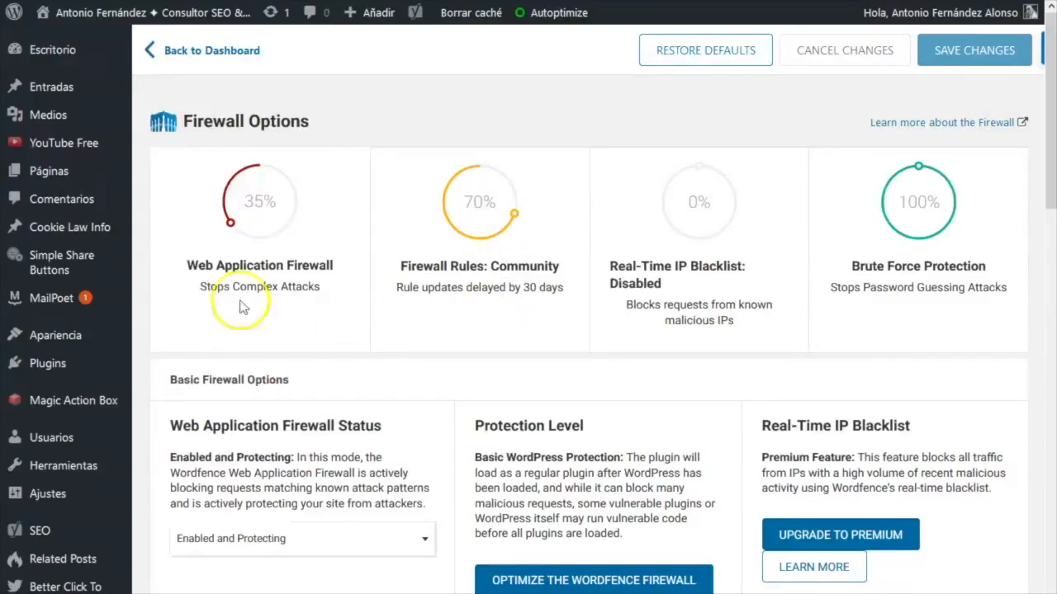
# Step: Look over the Advanced Firewall Options with their IP settings and rules list, and collapse the section
pyautogui.scroll(-1, 446, 165)
pyautogui.scroll(-10, 501, 300)
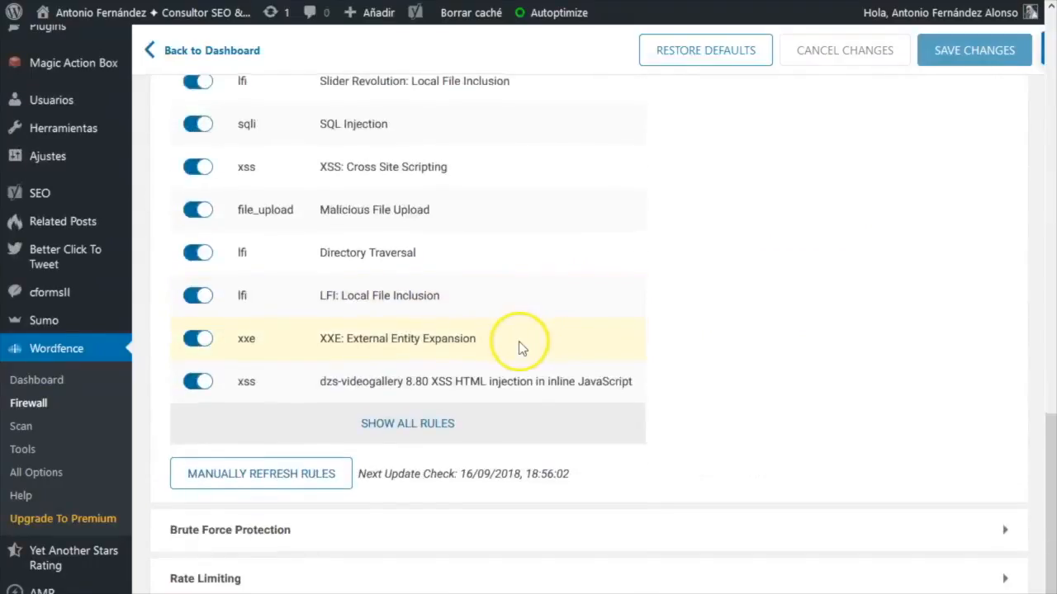
pyautogui.scroll(-1, 519, 347)
pyautogui.scroll(10, 266, 410)
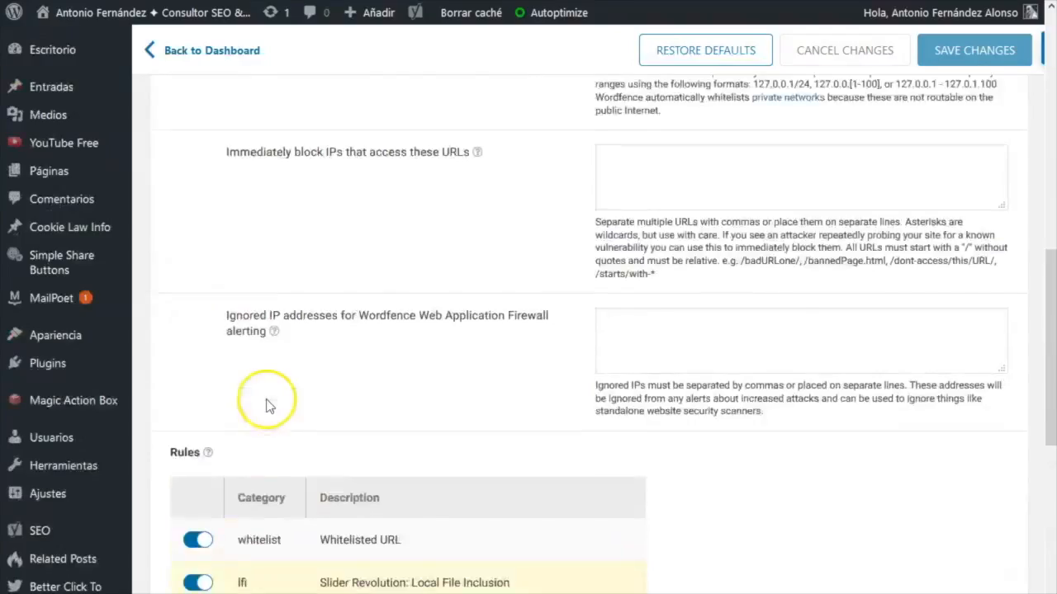
pyautogui.click(404, 313)
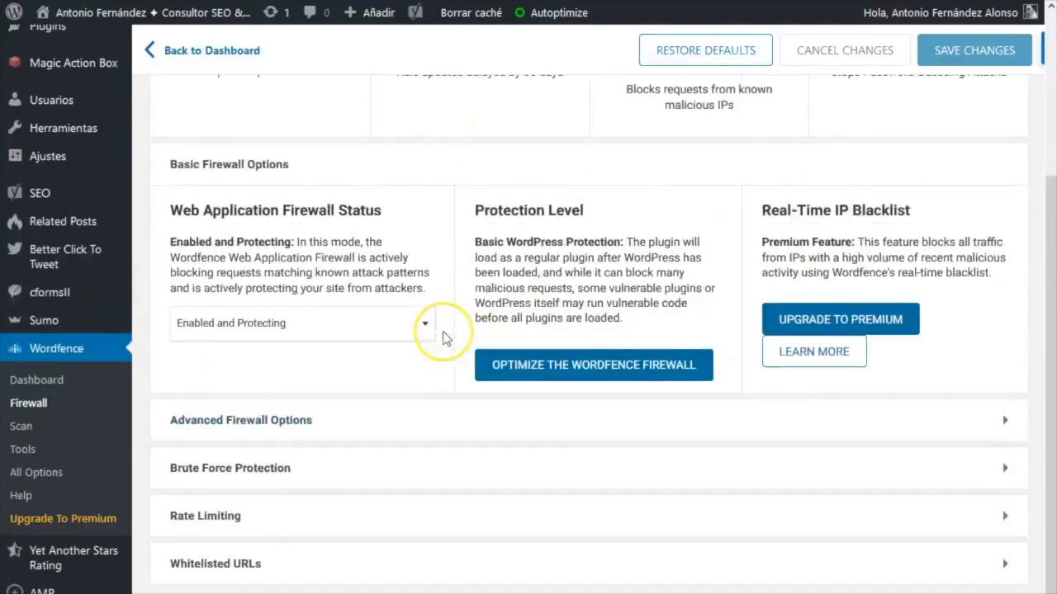
pyautogui.scroll(3, 540, 355)
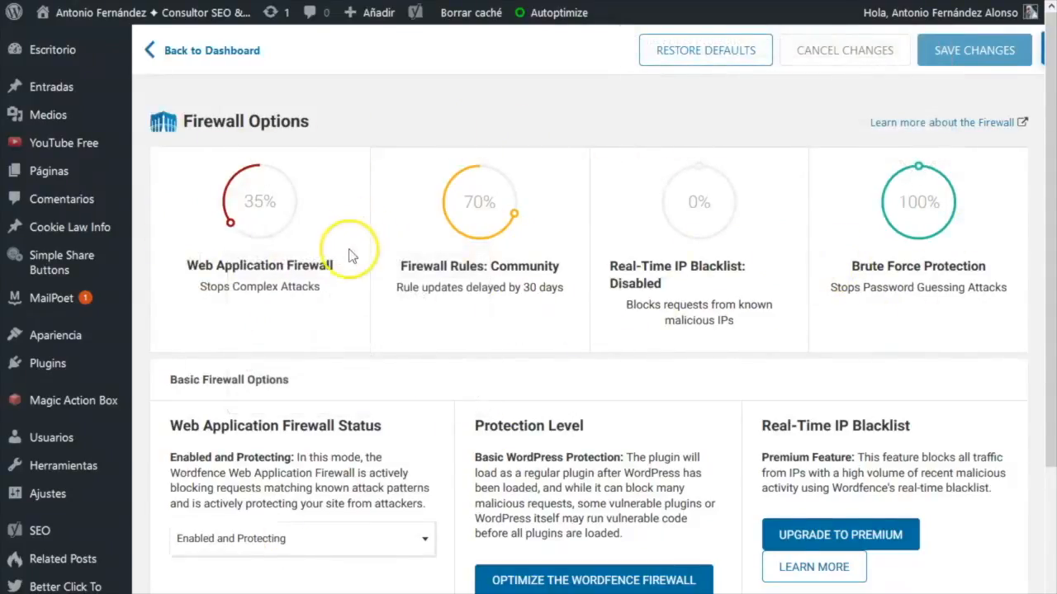
# Step: Examine the firewall status indicators, including the Web Application Firewall breakdown and the community rules' update delay
pyautogui.moveTo(906, 201)
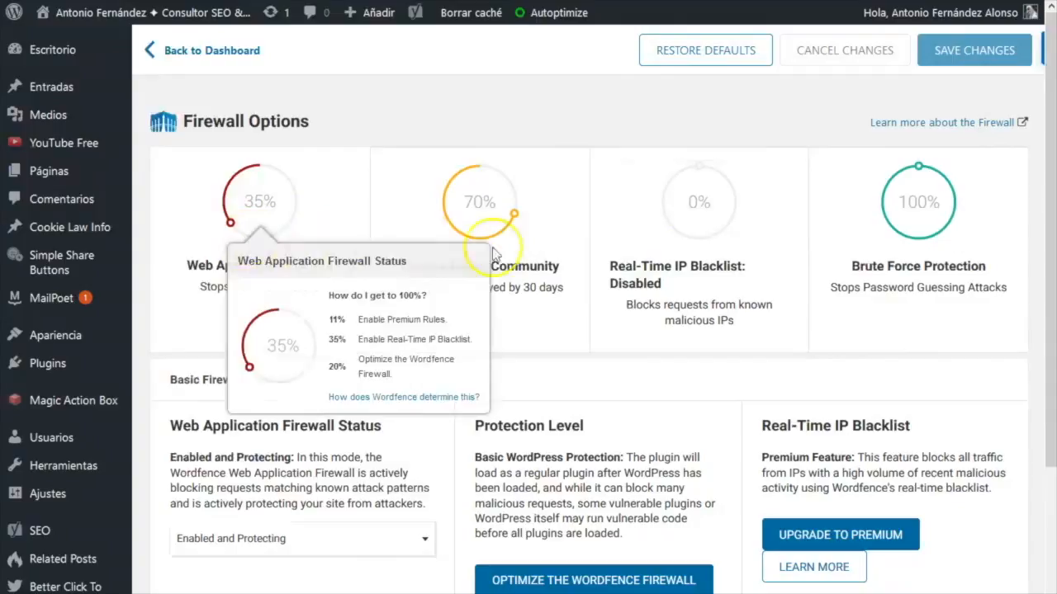
pyautogui.moveTo(911, 284)
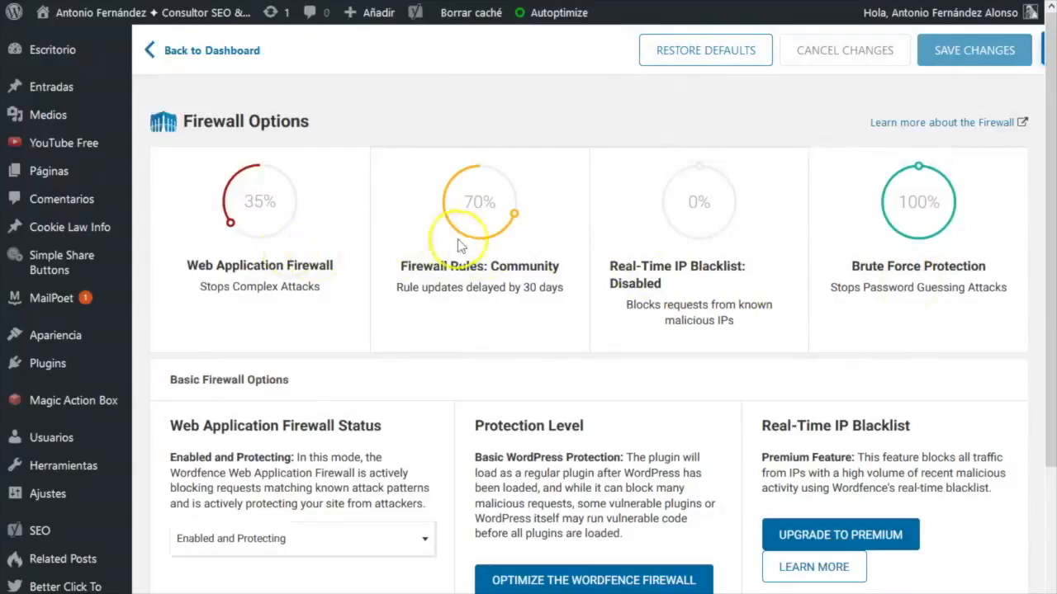
pyautogui.moveTo(484, 248)
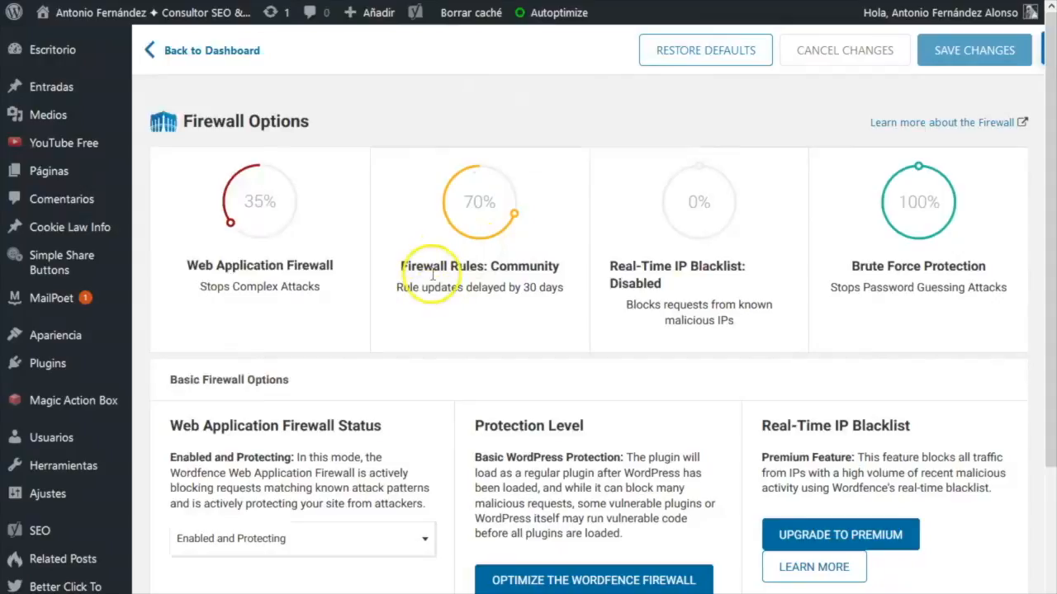
pyautogui.moveTo(396, 285); pyautogui.dragTo(567, 286)
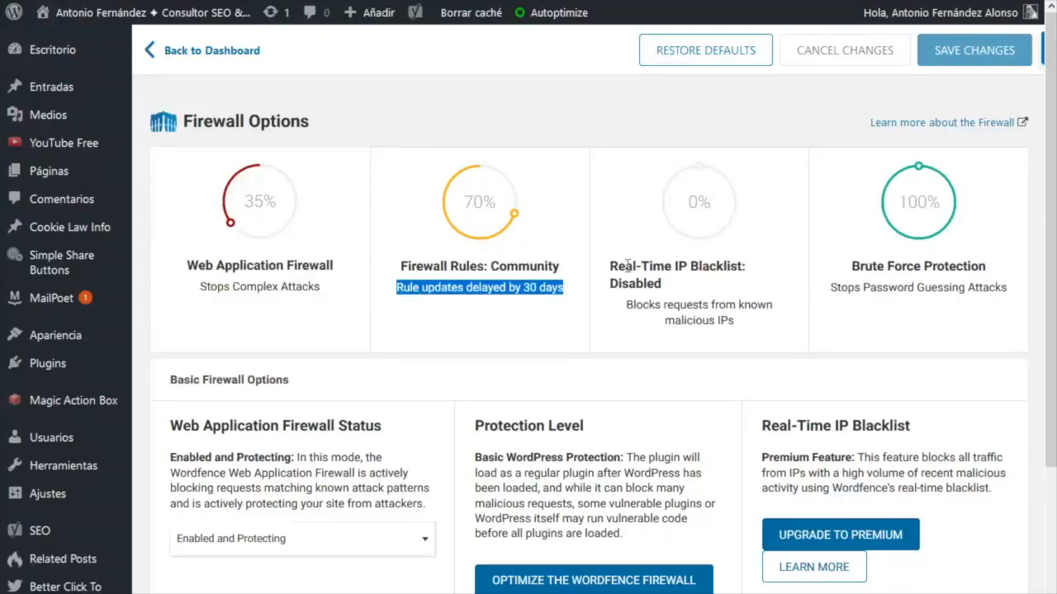
pyautogui.click(450, 273)
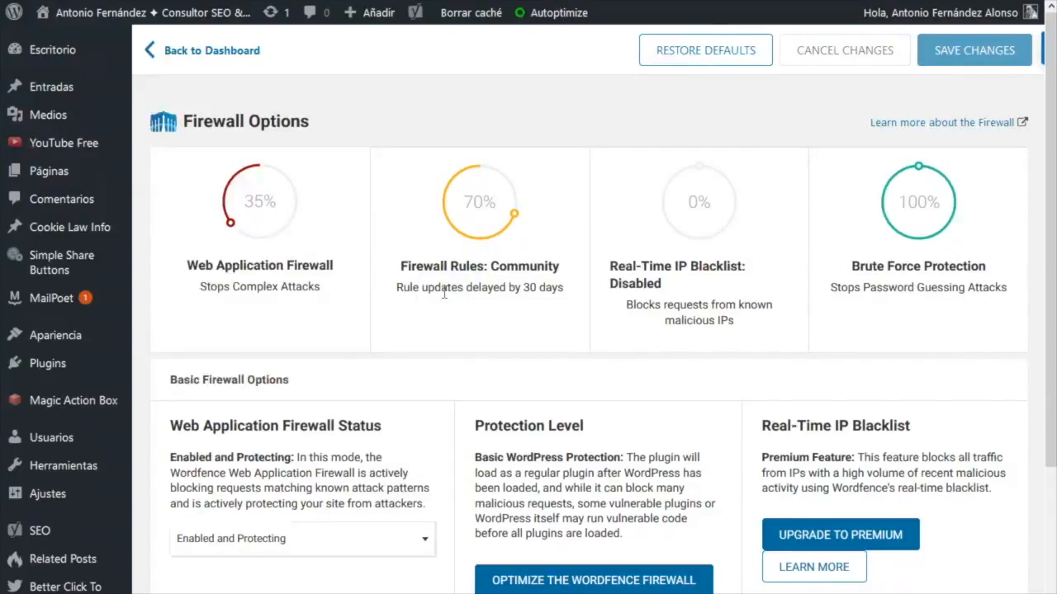
pyautogui.click(259, 202)
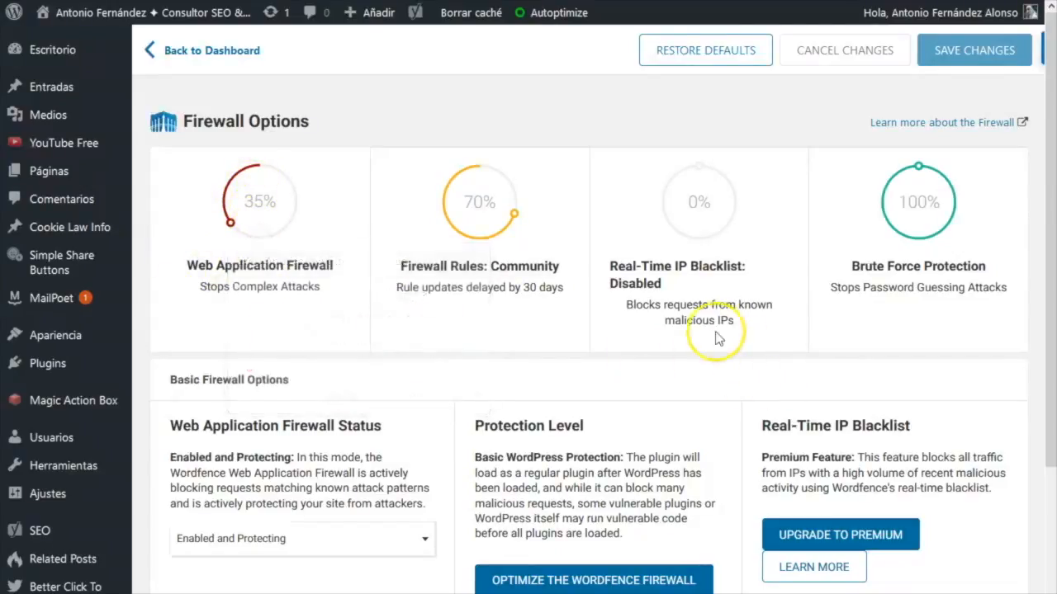
# Step: Set the Web Application Firewall Status to Learning Mode and read the recommended learning period in its description
pyautogui.scroll(-2, 677, 297)
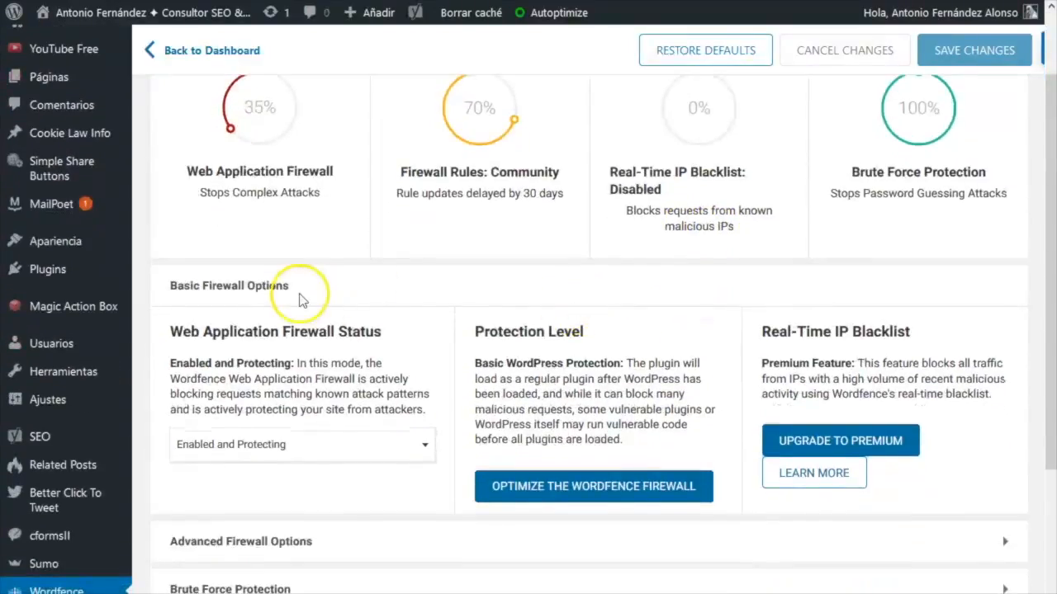
pyautogui.scroll(-2, 283, 276)
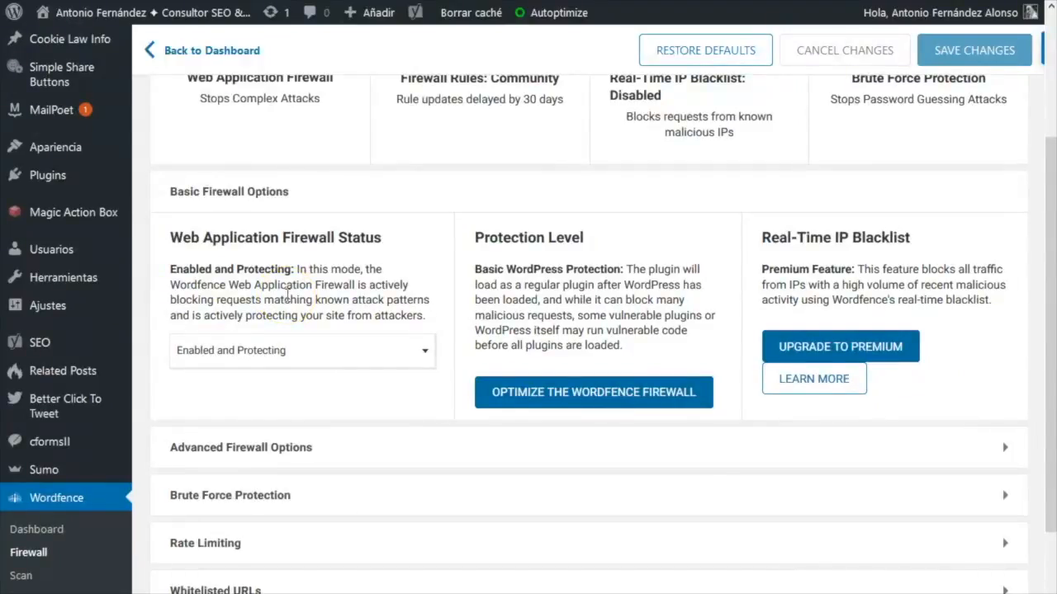
pyautogui.click(280, 353)
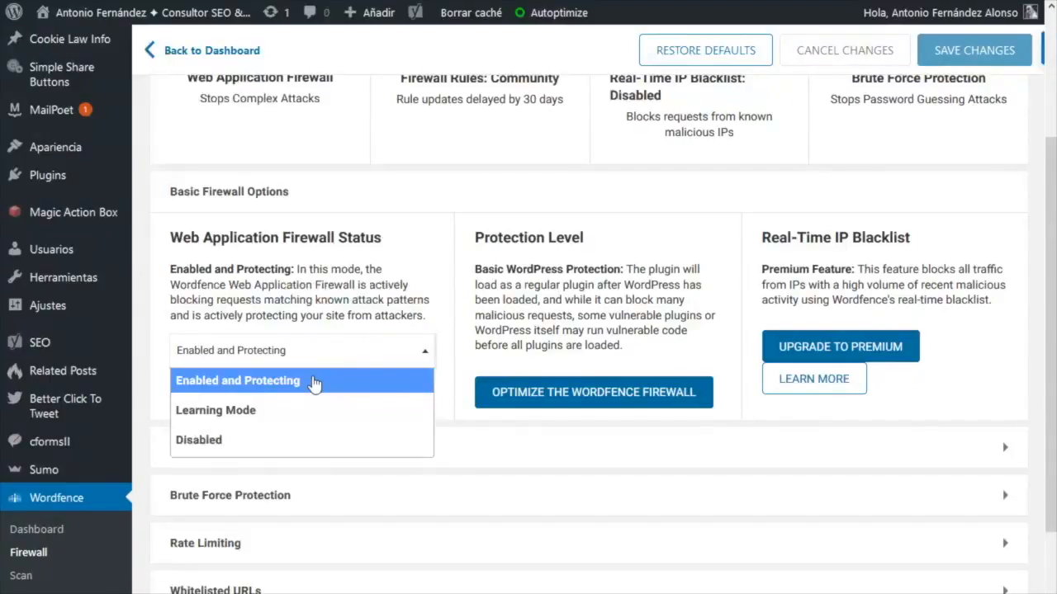
pyautogui.click(265, 414)
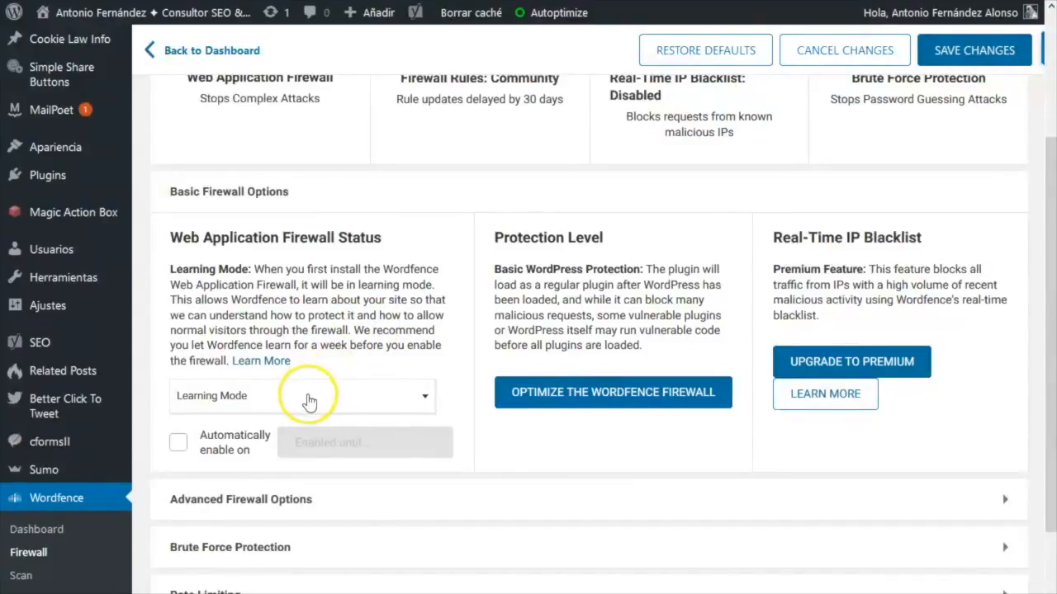
pyautogui.moveTo(353, 330); pyautogui.dragTo(239, 360)
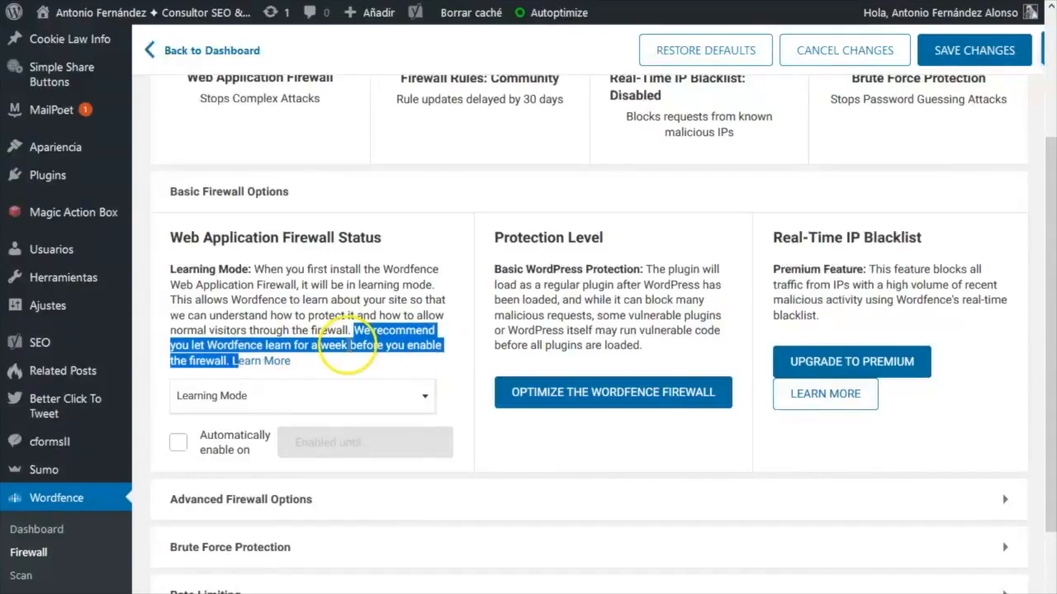
# Step: Try scheduling the firewall to be enabled automatically on 2018-09-23
pyautogui.click(178, 442)
pyautogui.click(377, 448)
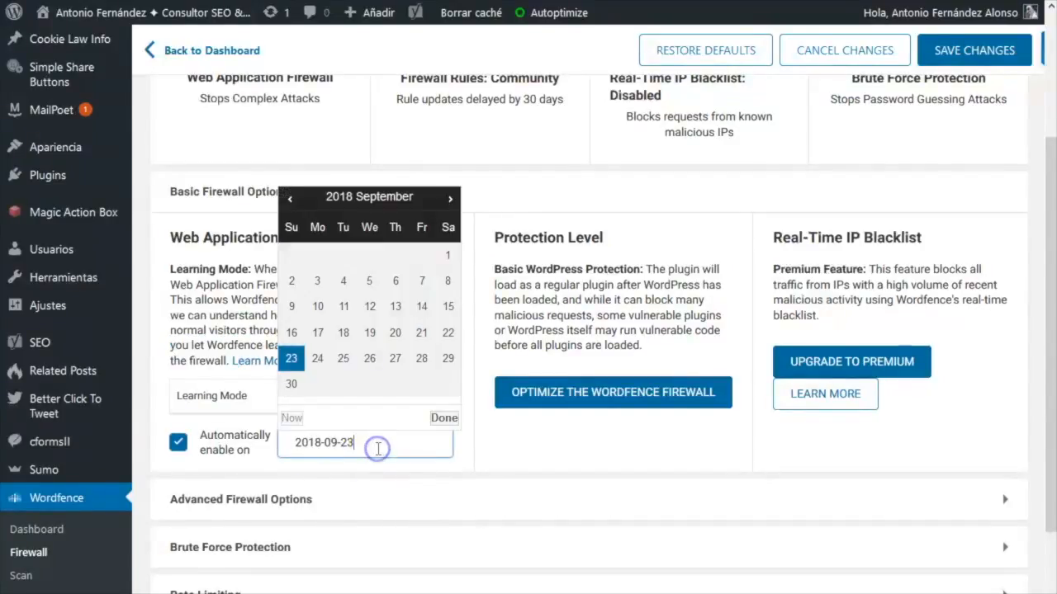
pyautogui.click(236, 331)
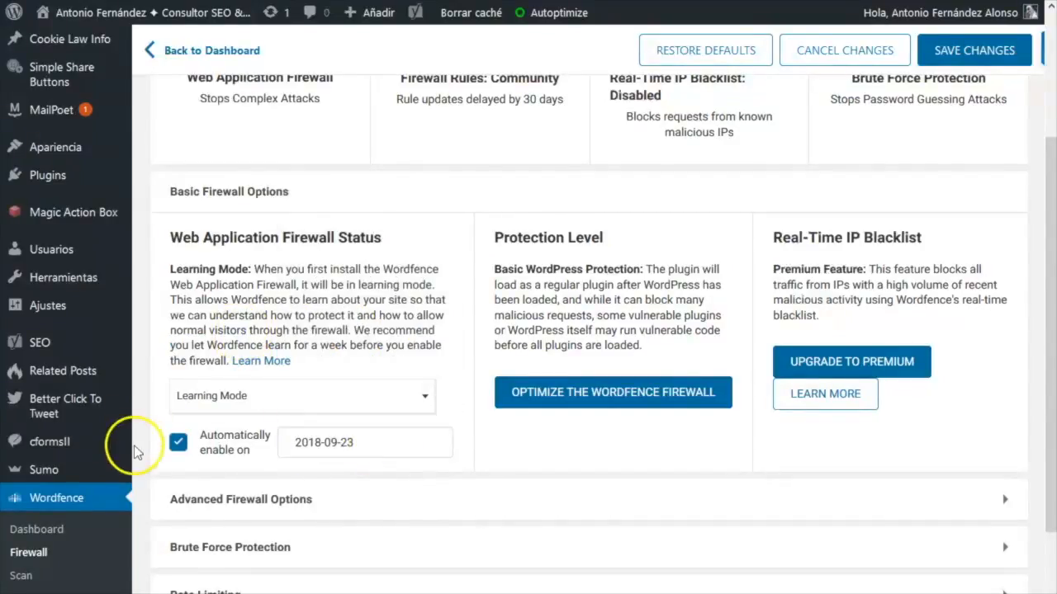
pyautogui.click(179, 444)
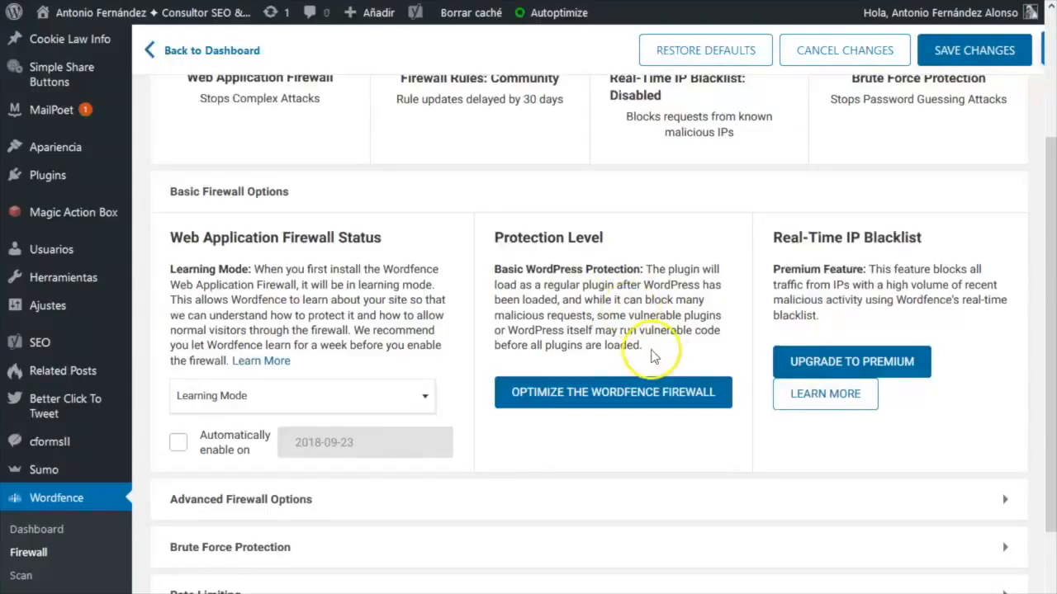
# Step: Download the .htaccess backup from the Optimize Wordfence Firewall setup and close the setup without continuing
pyautogui.click(627, 392)
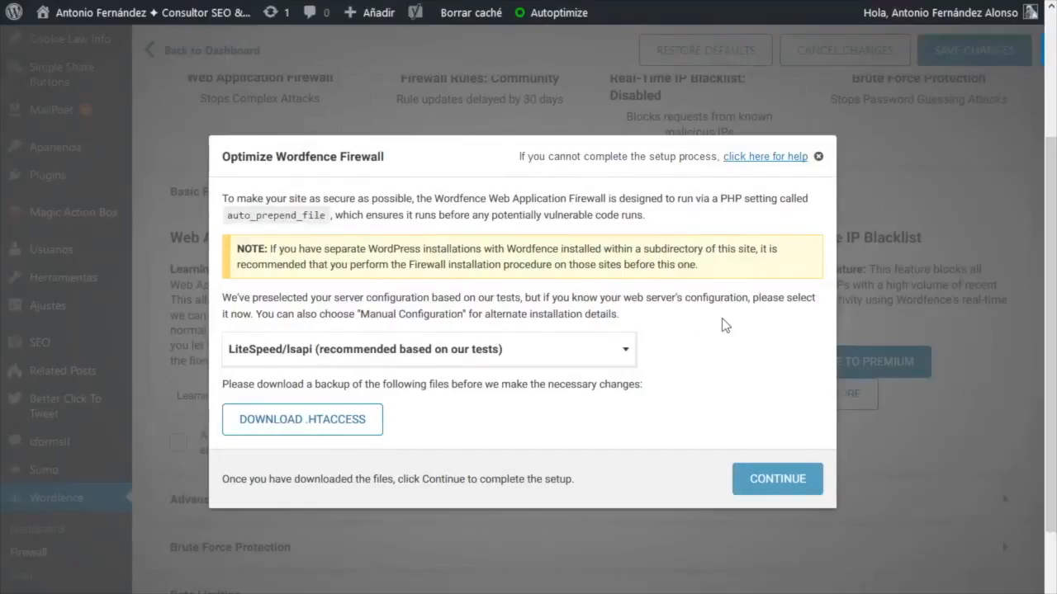
pyautogui.click(363, 418)
pyautogui.click(818, 157)
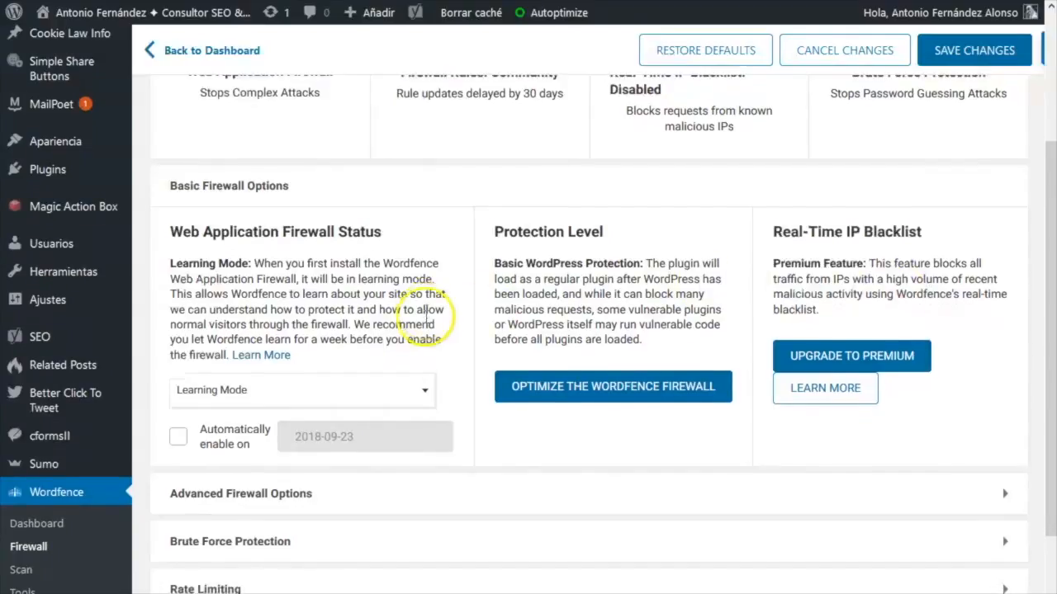
# Step: In Brute Force Protection, set both the failure-counting period and the user lockout time to 30 minutes
pyautogui.scroll(-2, 432, 302)
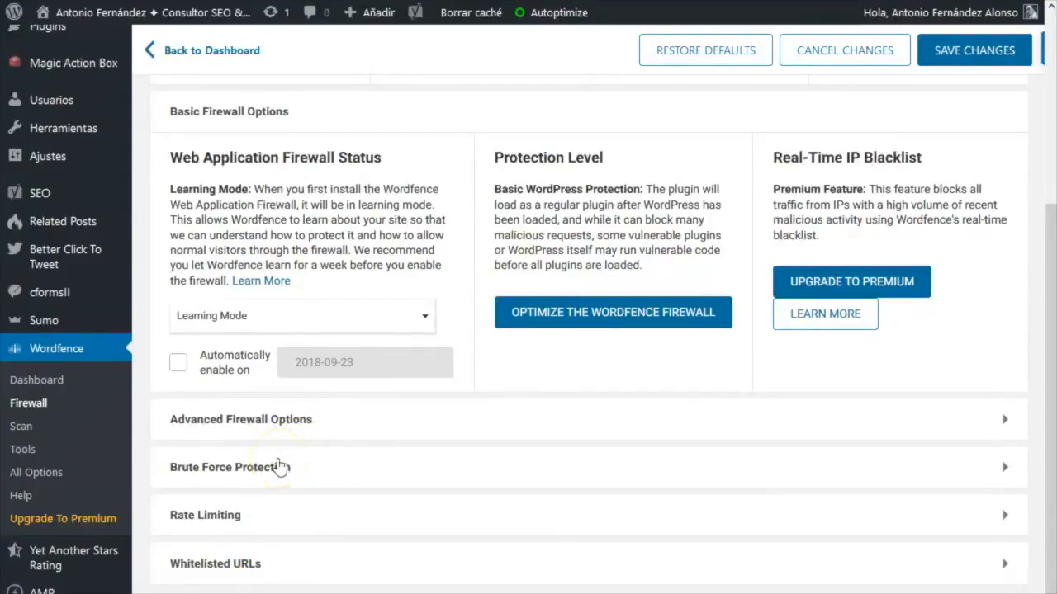
pyautogui.click(281, 468)
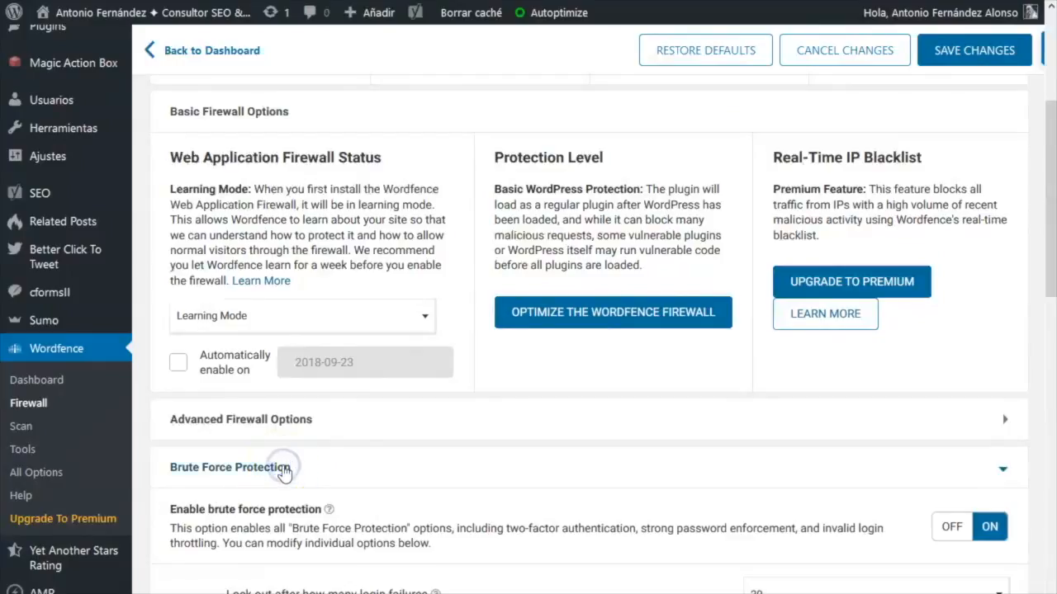
pyautogui.scroll(-2, 283, 472)
pyautogui.scroll(-2, 446, 479)
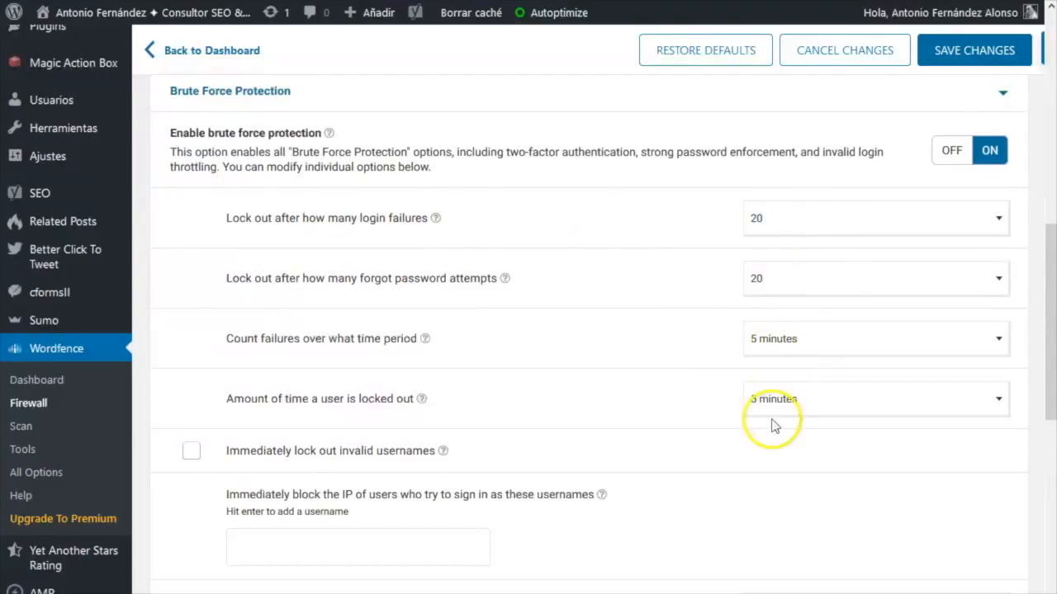
pyautogui.click(776, 345)
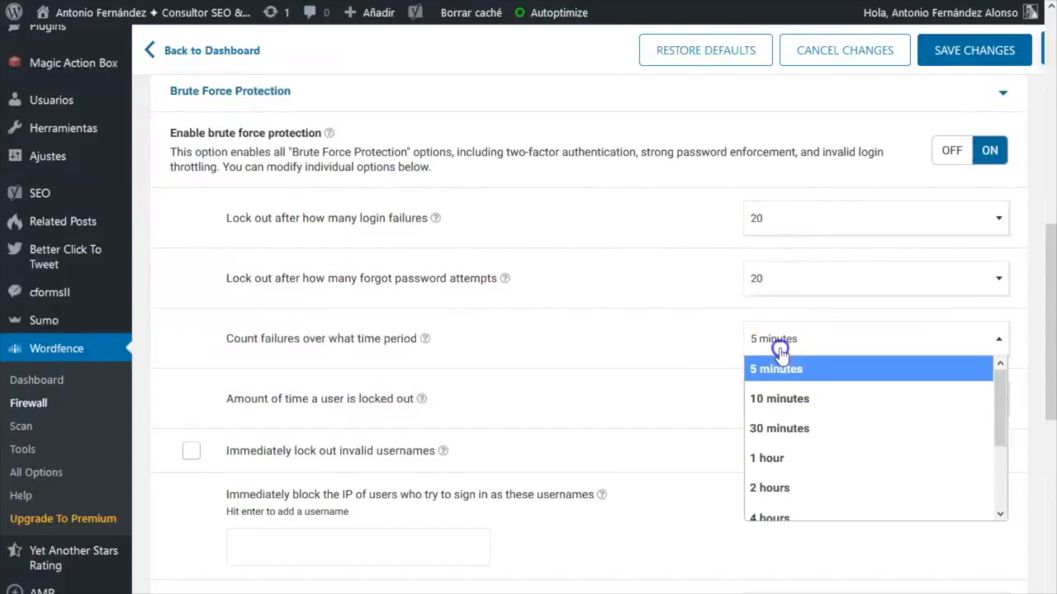
pyautogui.click(773, 429)
pyautogui.click(771, 401)
pyautogui.click(779, 488)
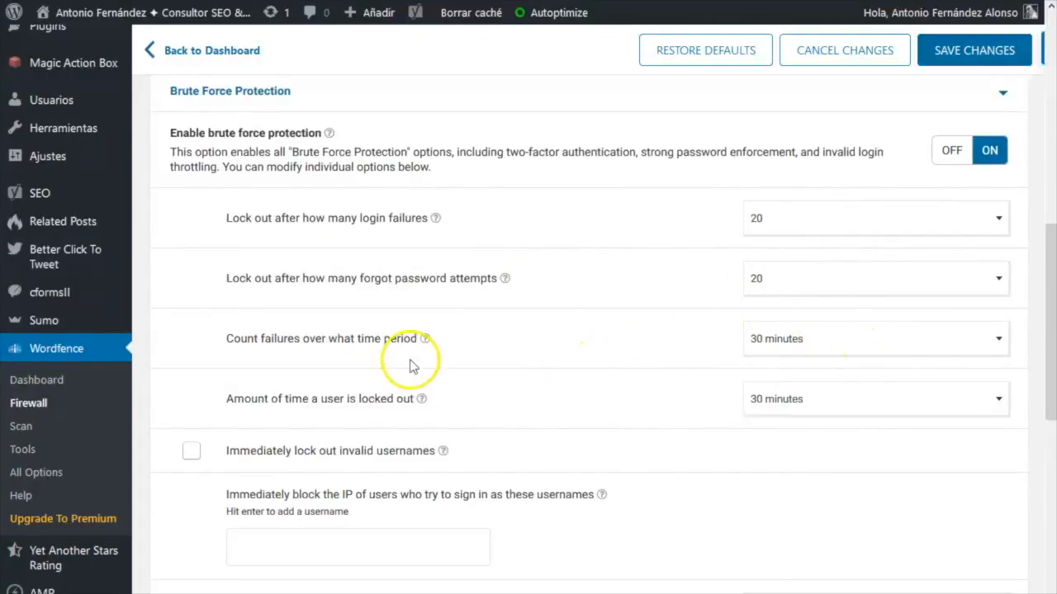
# Step: Enable blocking of IPs that send POST requests with blank User-Agent and Referer, and expand the Rate Limiting options
pyautogui.scroll(-1, 410, 362)
pyautogui.scroll(-1, 411, 362)
pyautogui.scroll(-3, 321, 314)
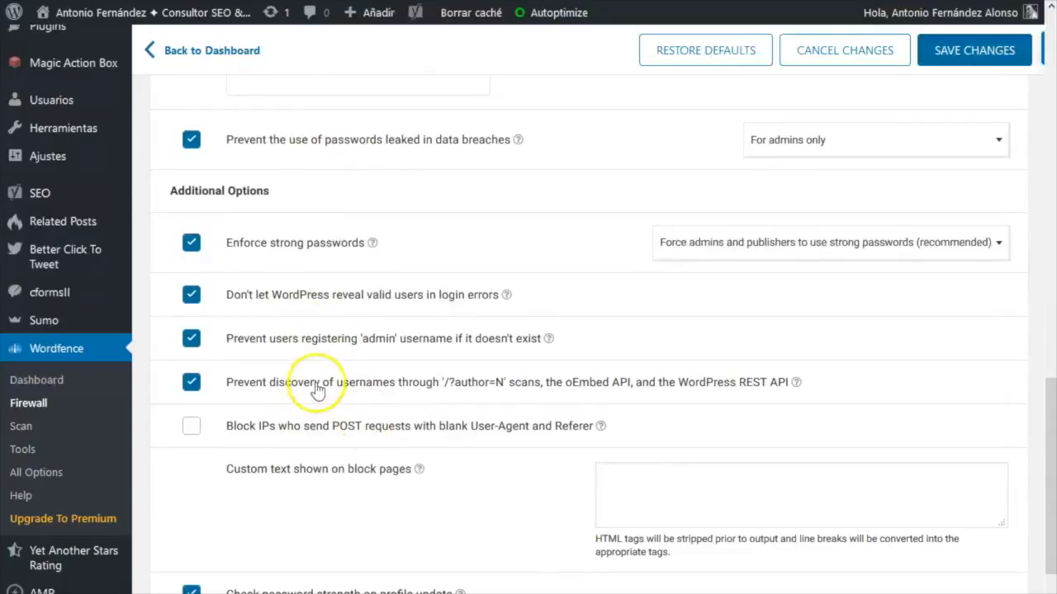
pyautogui.scroll(-2, 330, 396)
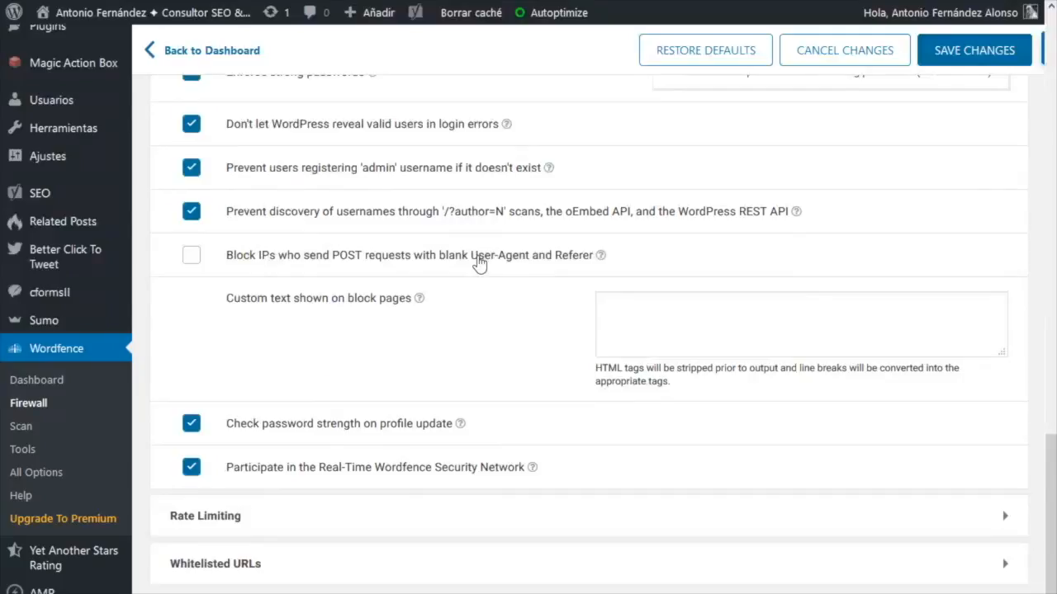
pyautogui.click(246, 260)
pyautogui.click(240, 260)
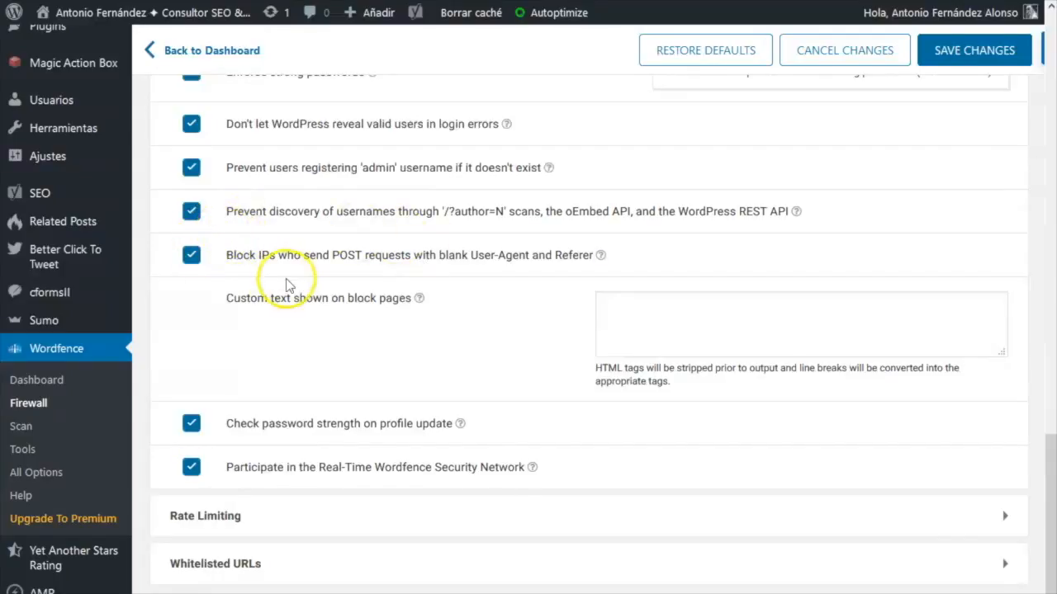
pyautogui.click(250, 526)
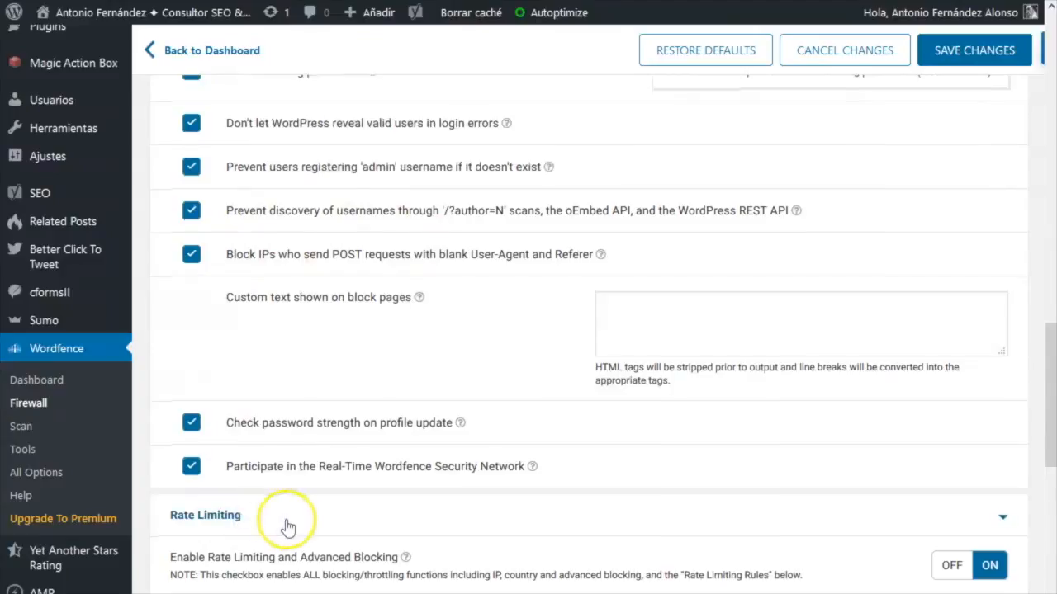
# Step: Read the help entry for the "If anyone's requests exceed" rule and set that limit to 240 per minute
pyautogui.scroll(-1, 339, 466)
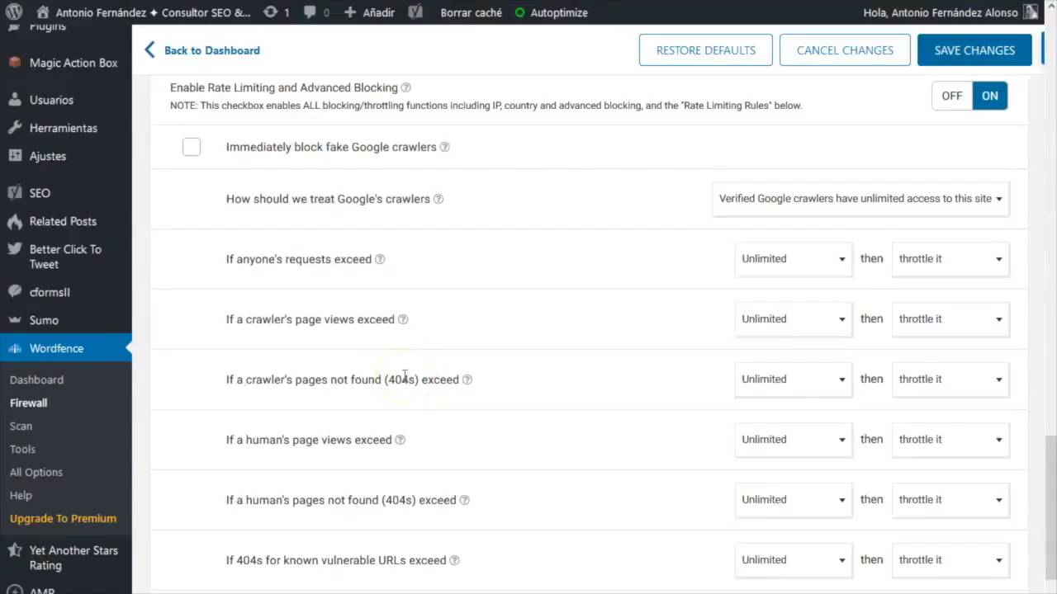
pyautogui.scroll(2, 281, 174)
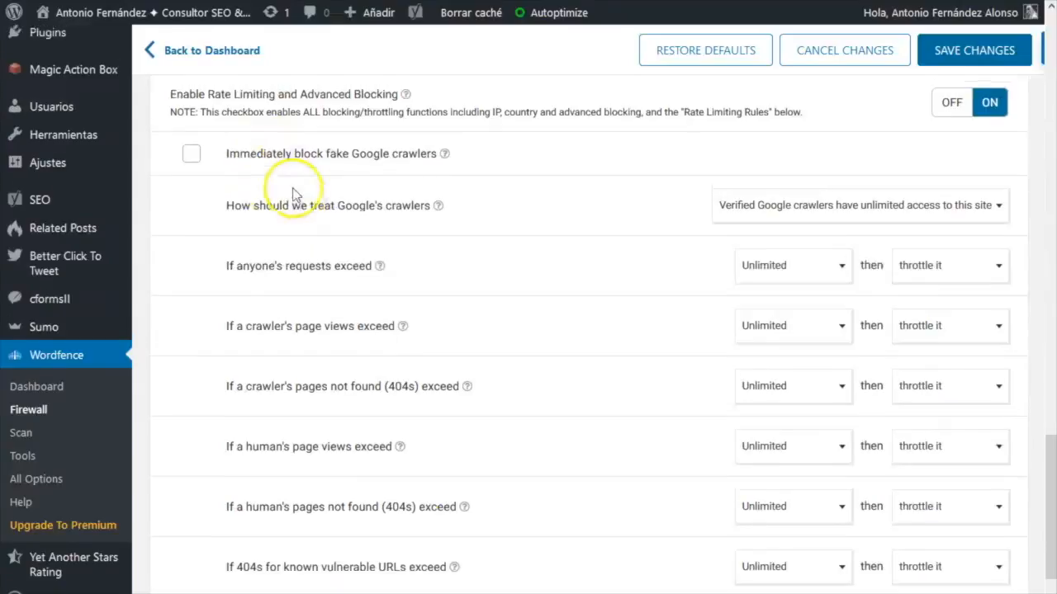
pyautogui.scroll(-3, 680, 405)
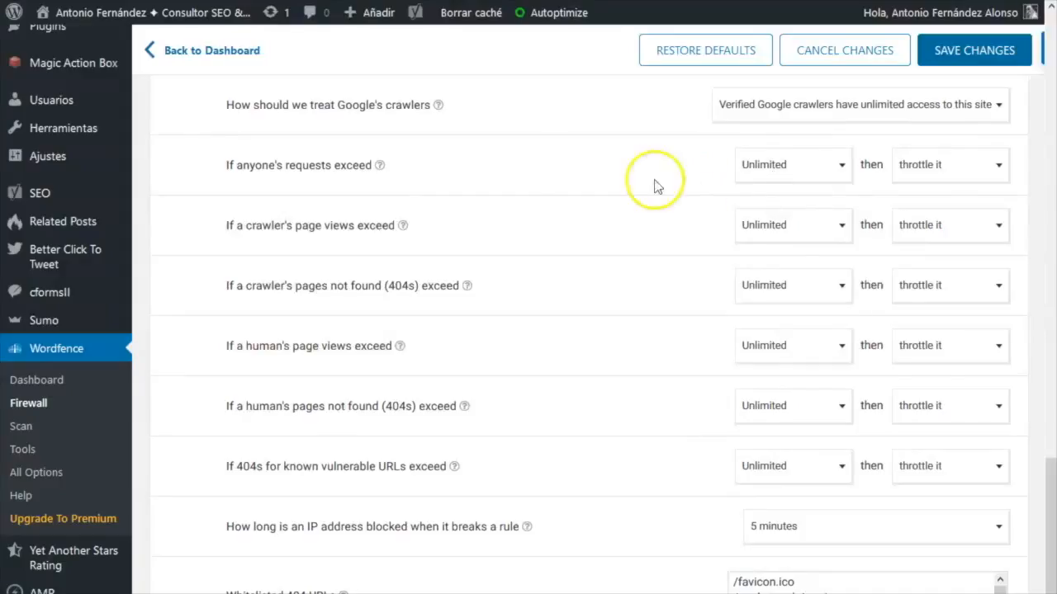
pyautogui.click(379, 164)
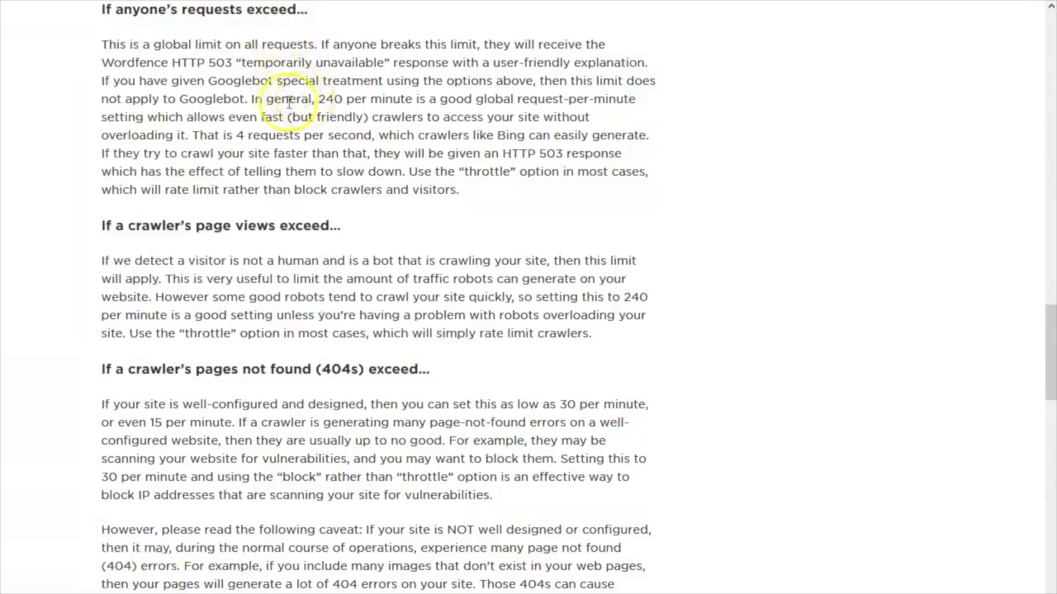
pyautogui.moveTo(312, 98); pyautogui.dragTo(425, 99)
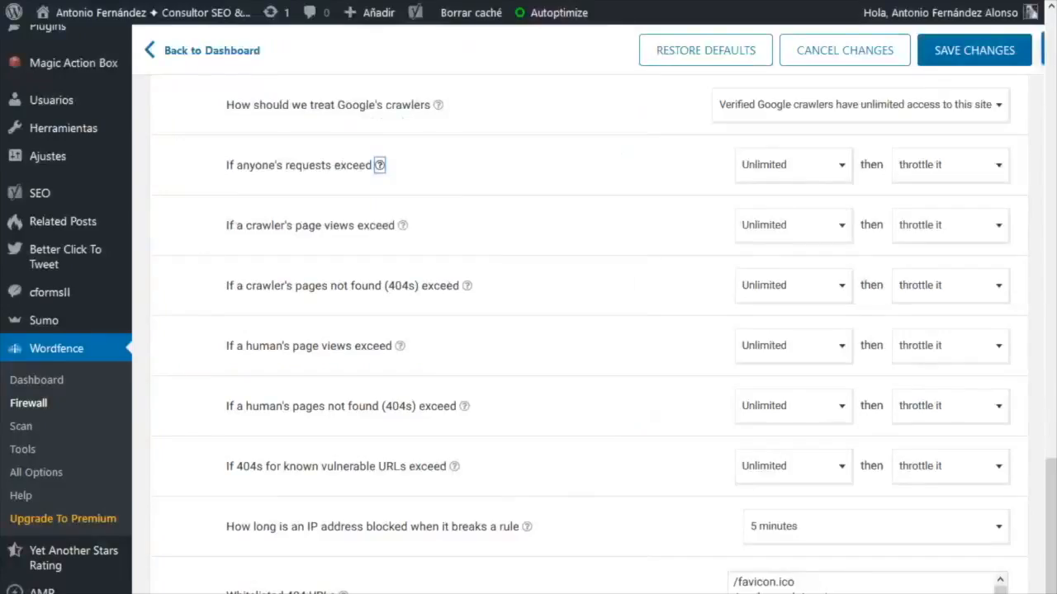
pyautogui.hotkey('ctrl', 'Tab')
pyautogui.click(779, 165)
pyautogui.scroll(-5, 774, 217)
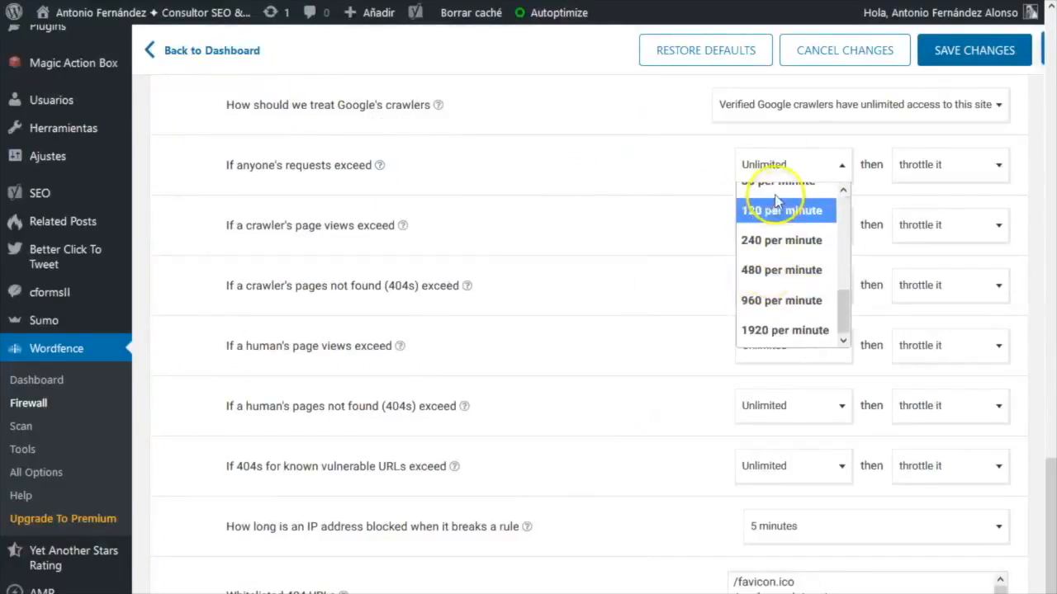
pyautogui.click(780, 240)
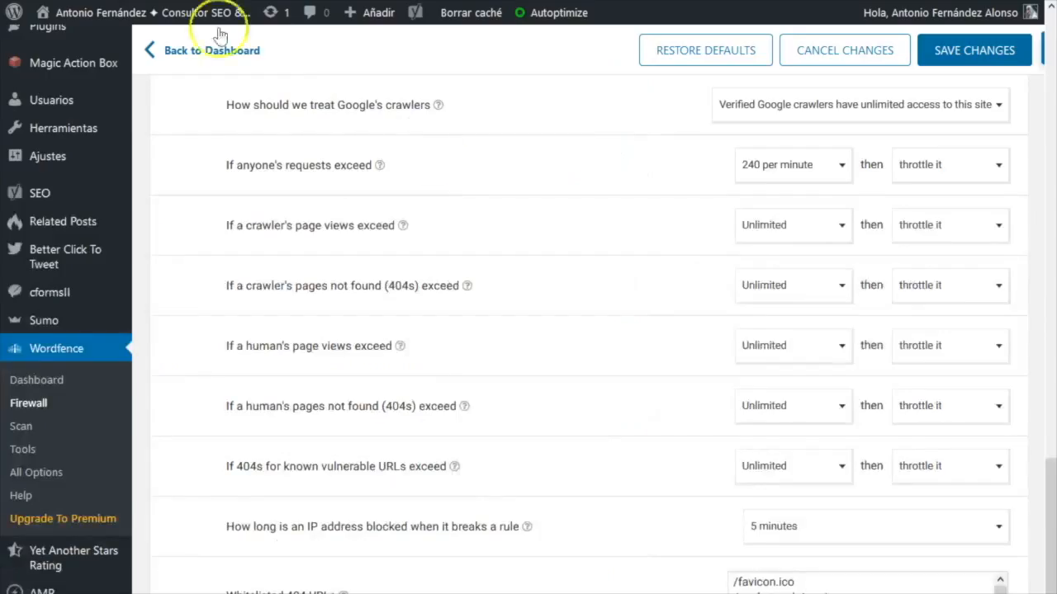
# Step: Set the crawler page views limit to 240 per minute and the crawler pages not found (404s) limit to 30 per minute
pyautogui.click(785, 224)
pyautogui.scroll(-4, 768, 345)
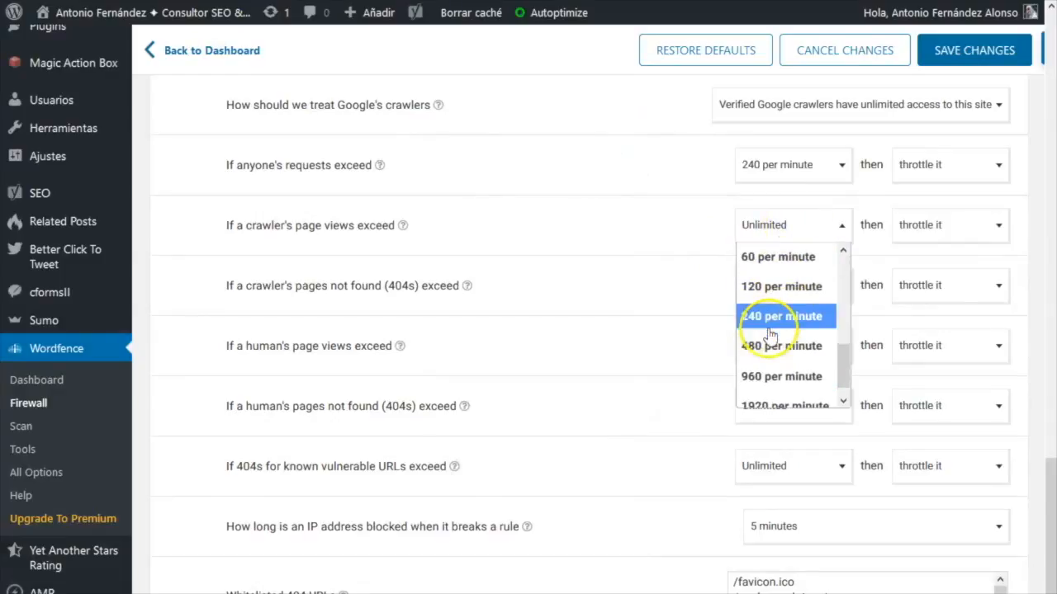
pyautogui.click(766, 314)
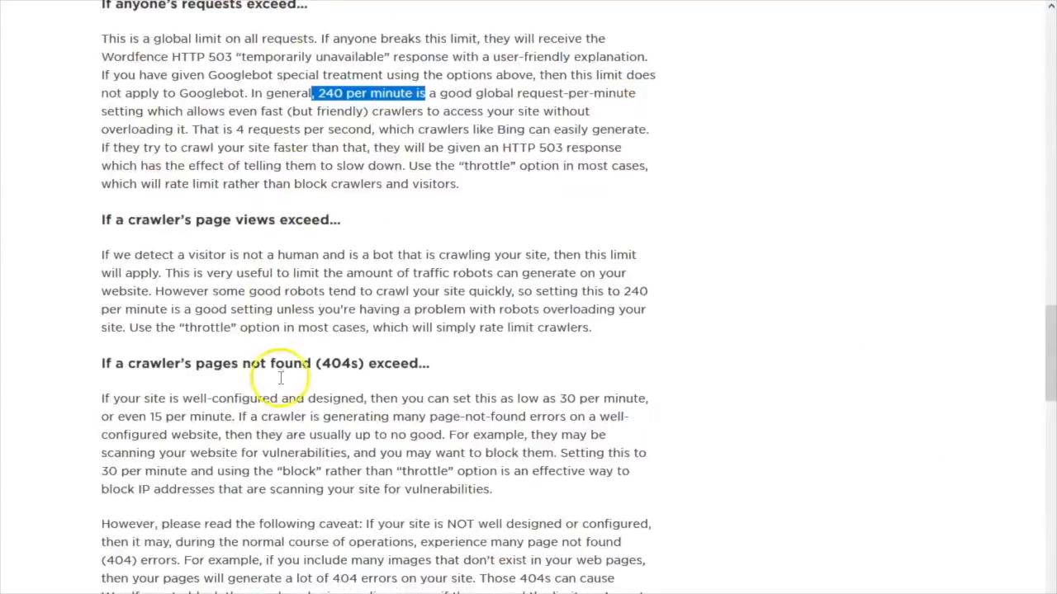
pyautogui.scroll(-3, 278, 373)
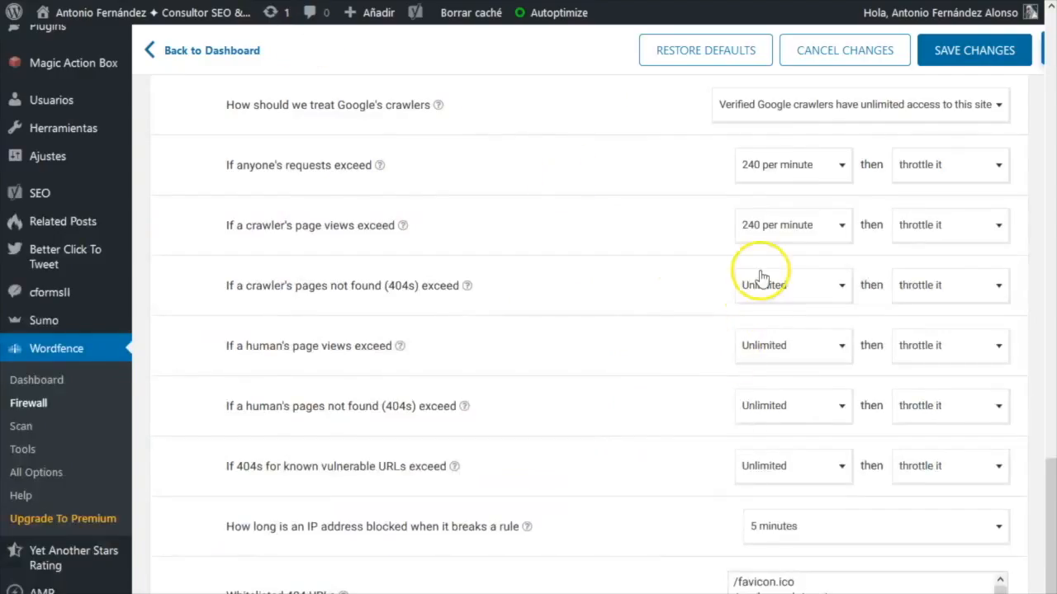
pyautogui.click(761, 288)
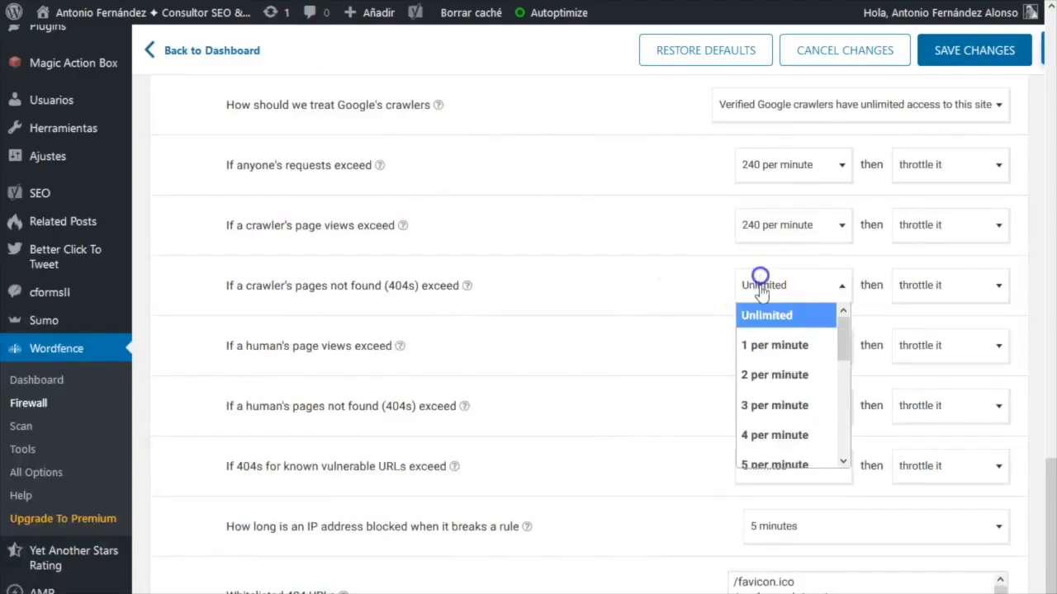
pyautogui.scroll(-2, 773, 388)
pyautogui.click(773, 375)
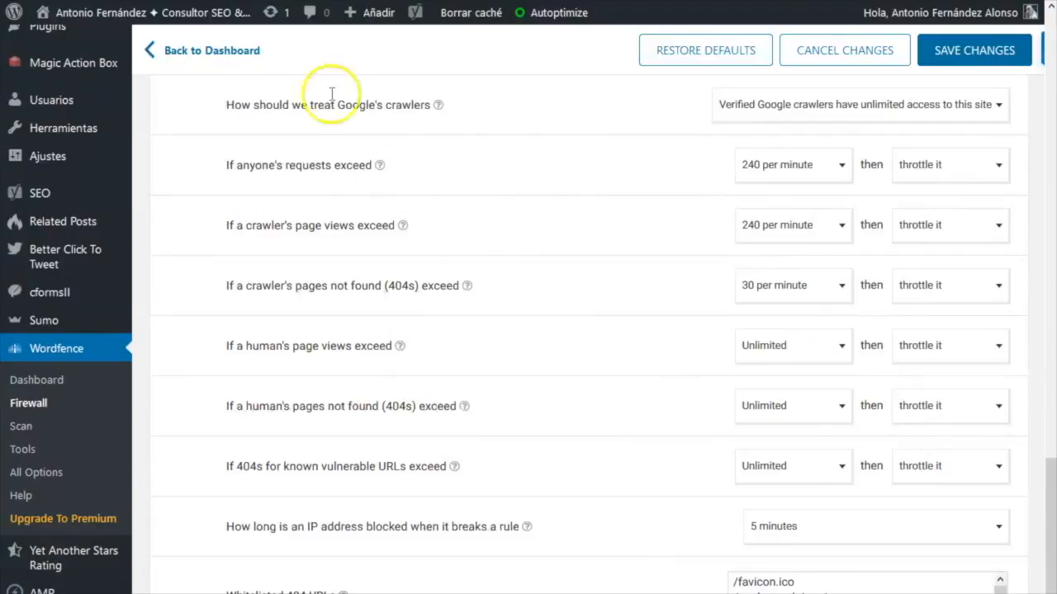
# Step: Consult the help for the human page views rule and set its limit to 240 per minute
pyautogui.click(404, 346)
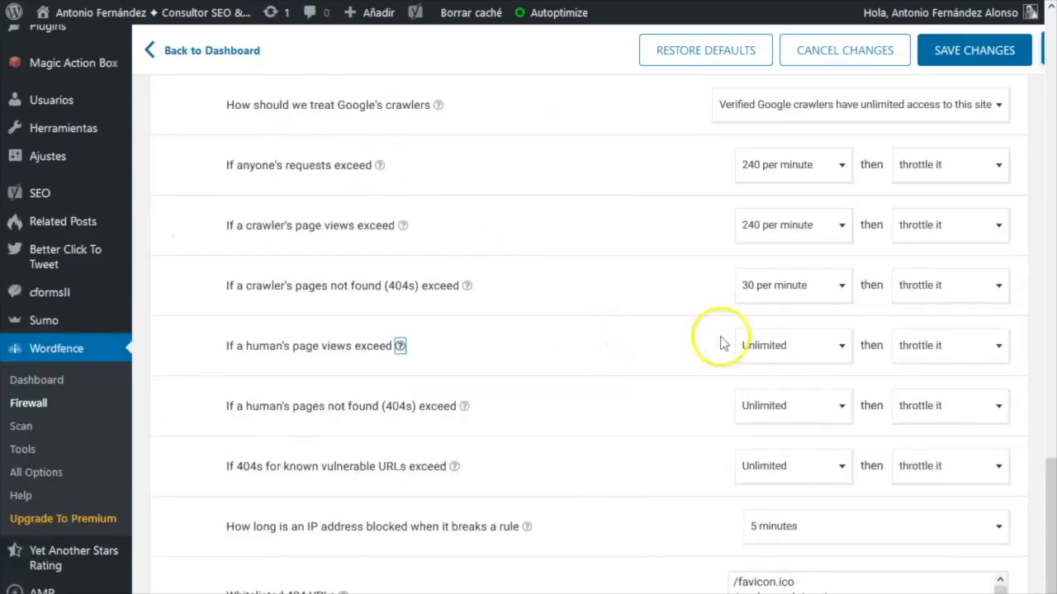
pyautogui.click(758, 345)
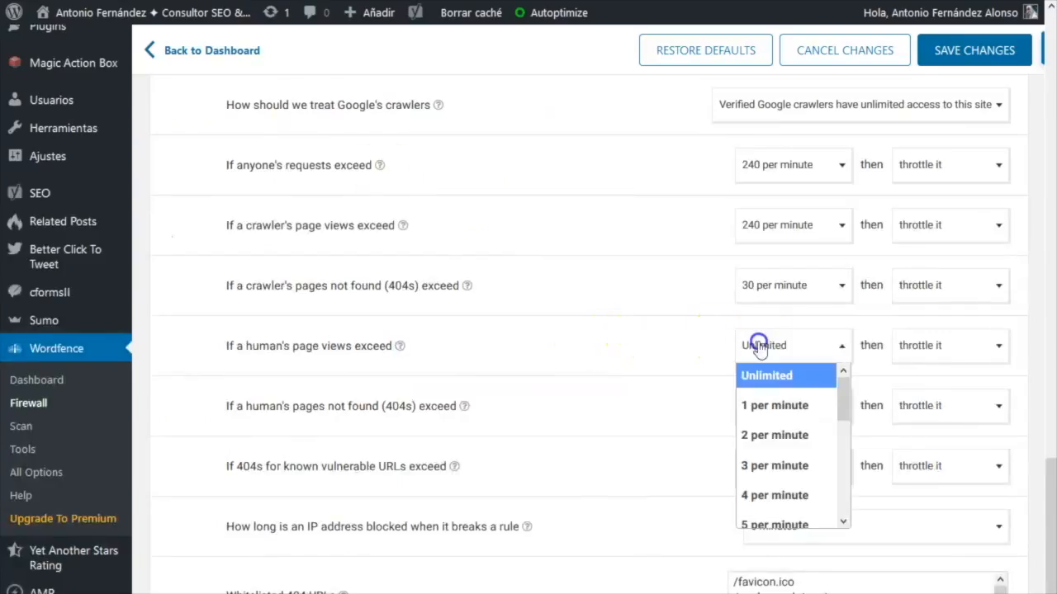
pyautogui.scroll(-2, 780, 495)
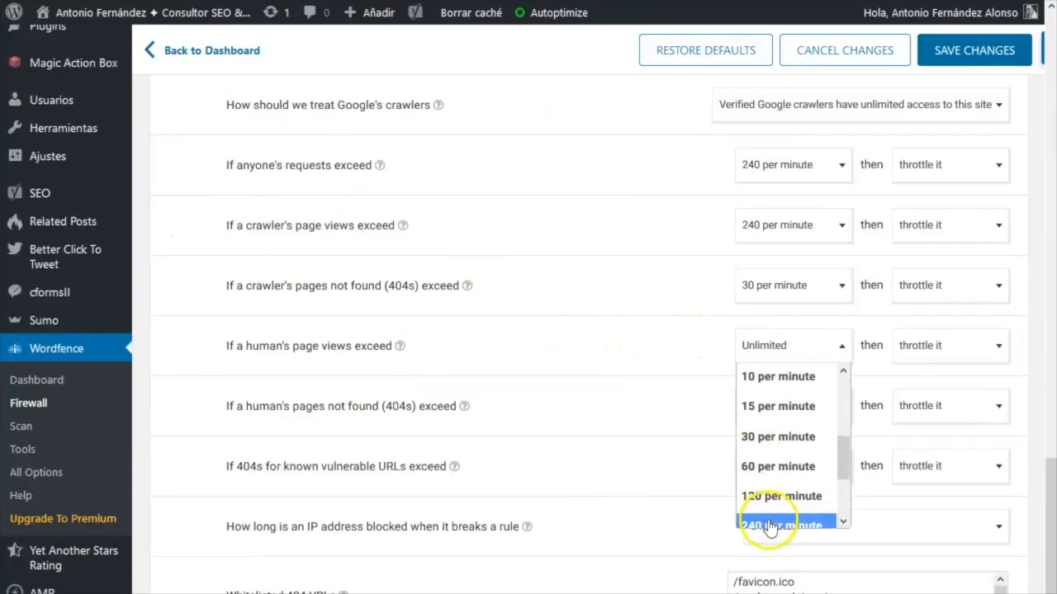
pyautogui.click(767, 526)
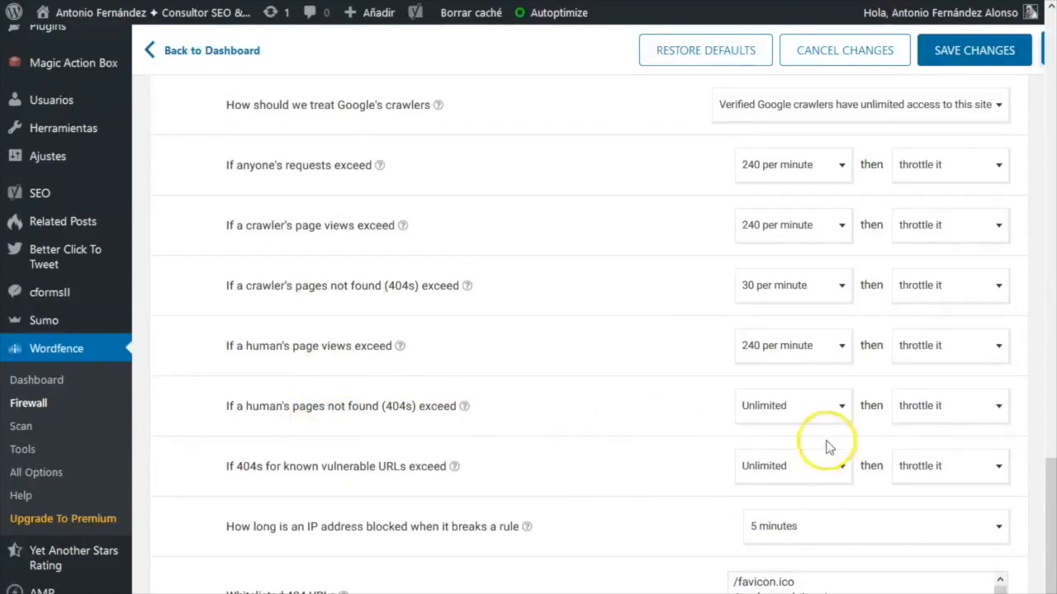
# Step: Set the limits for a human's pages not found (404s) and for 404s on known vulnerable URLs to 15 per minute each
pyautogui.click(463, 407)
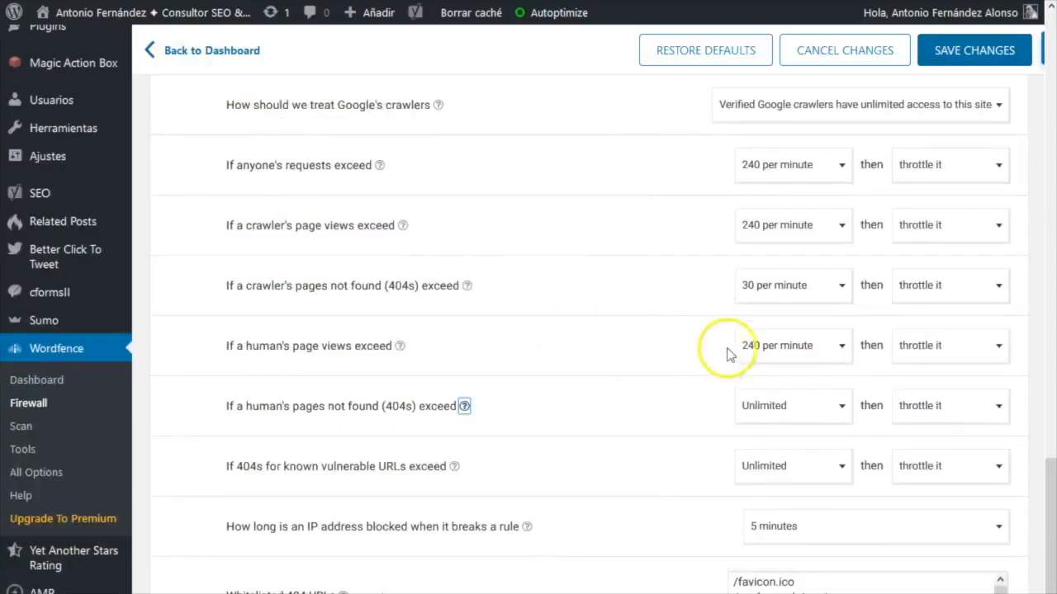
pyautogui.click(779, 404)
pyautogui.scroll(-1, 769, 558)
pyautogui.scroll(-1, 770, 559)
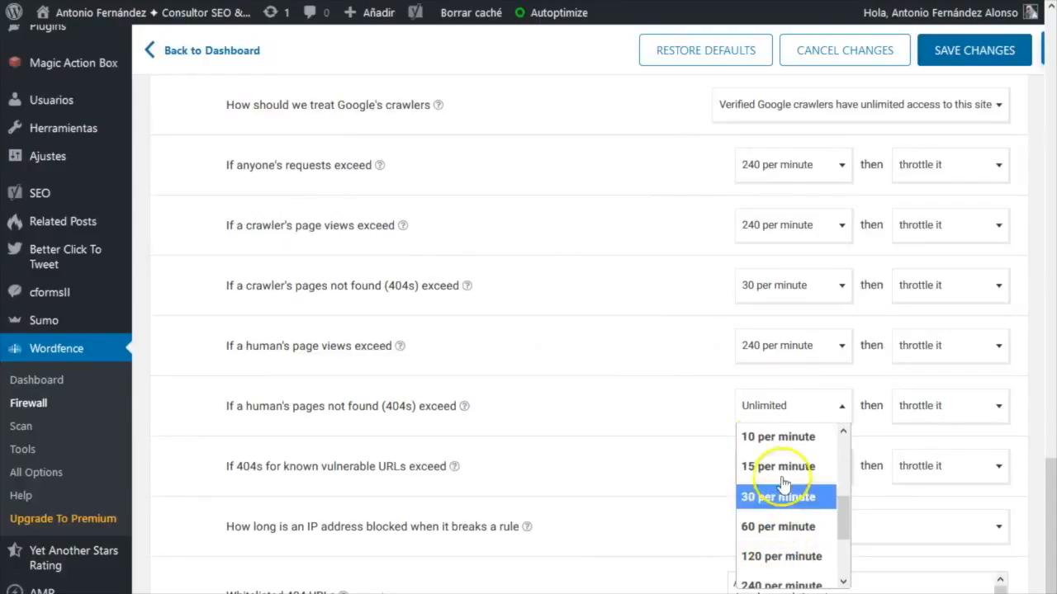
pyautogui.click(773, 467)
pyautogui.click(776, 468)
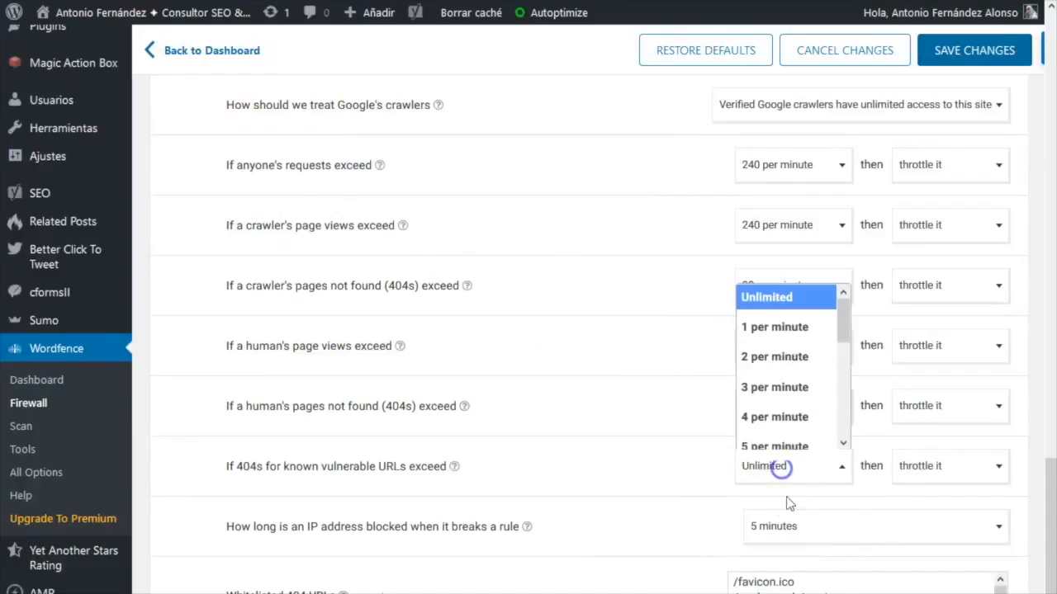
pyautogui.scroll(-2, 782, 409)
pyautogui.click(778, 328)
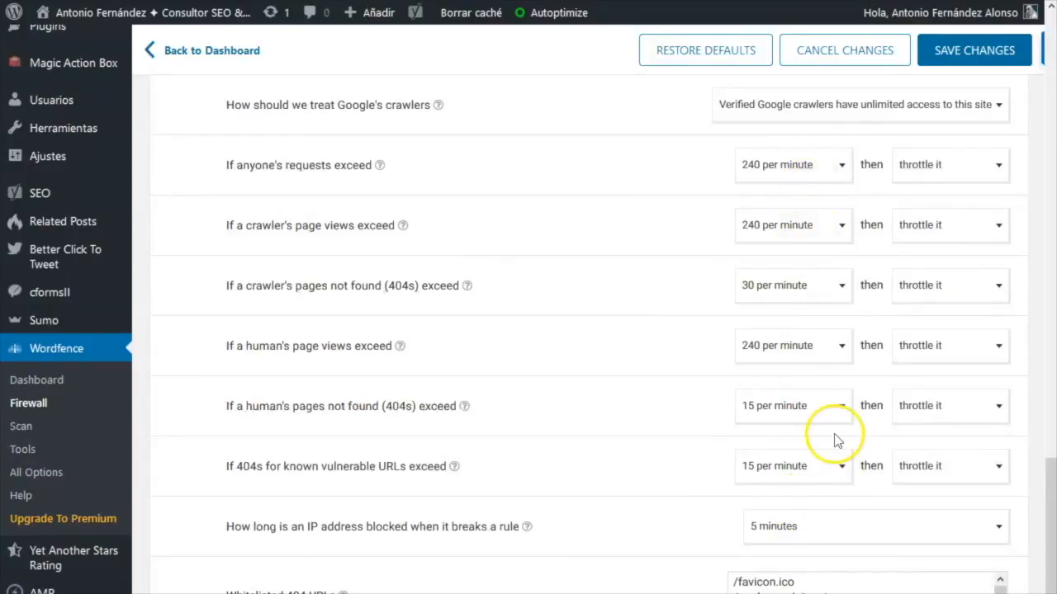
# Step: Keep "throttle it" as the action for anyone's excessive requests and enable immediate blocking of fake Google crawlers
pyautogui.click(950, 167)
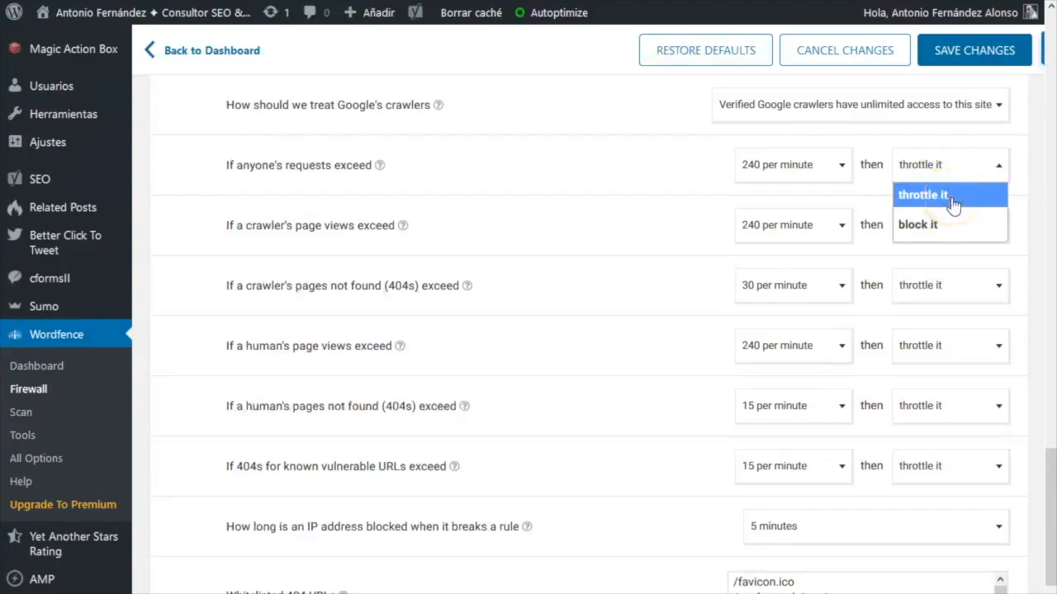
pyautogui.click(949, 226)
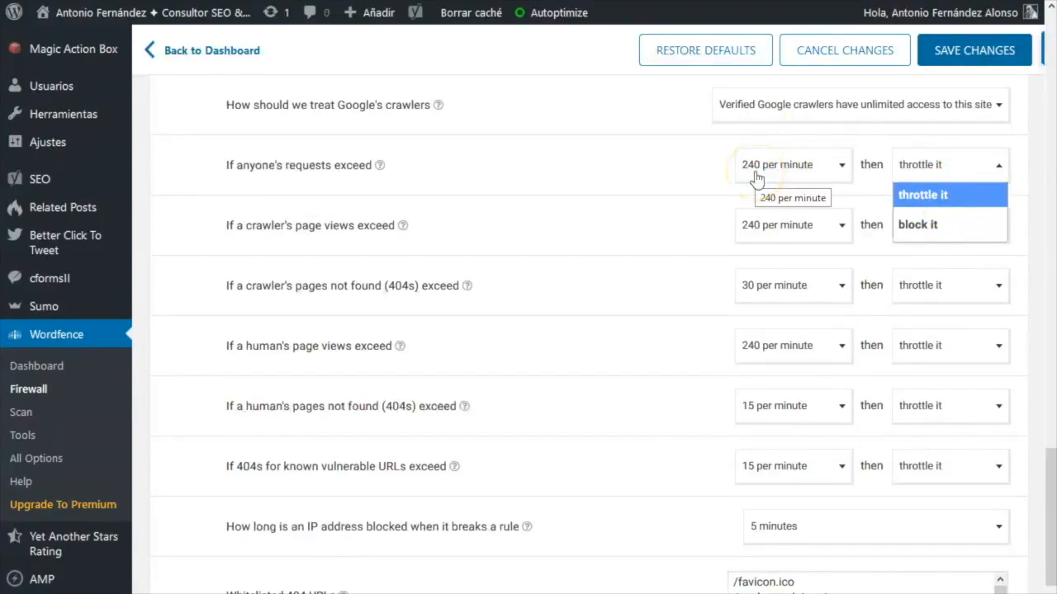
pyautogui.click(927, 195)
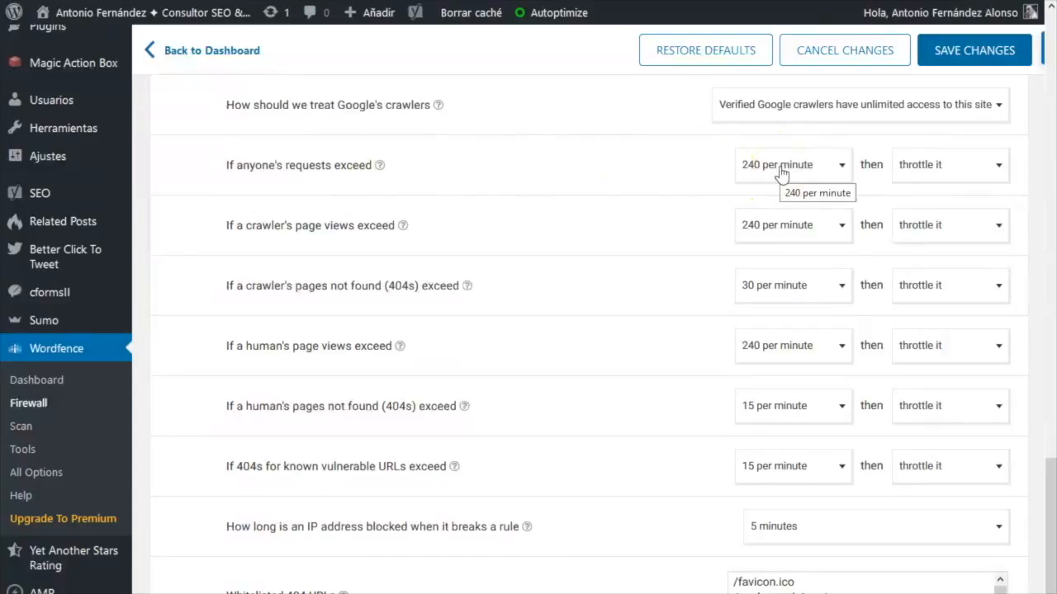
pyautogui.scroll(2, 627, 272)
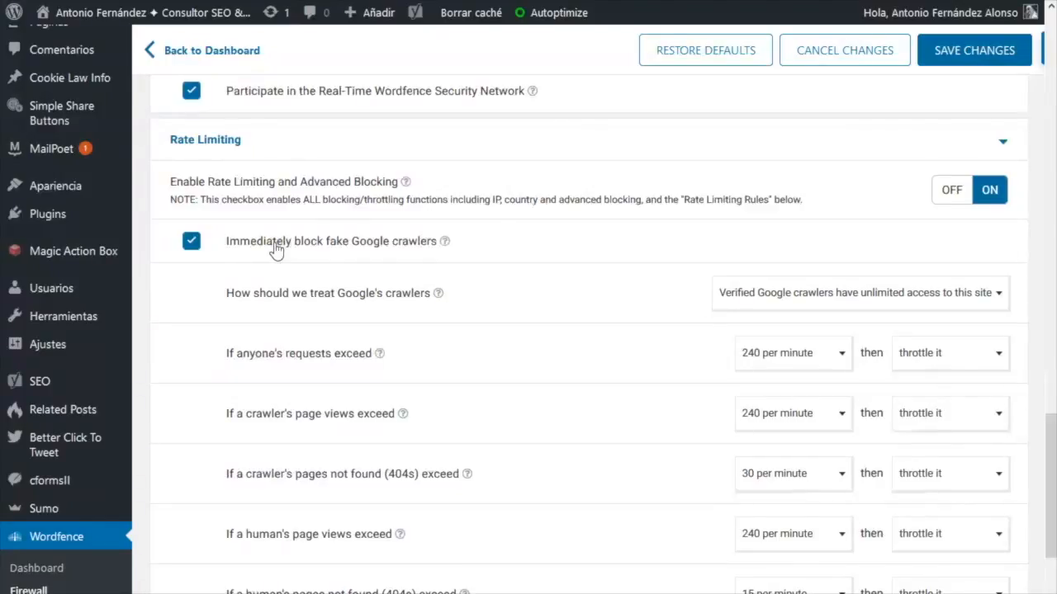
# Step: Review the basic firewall, Brute Force Protection and Rate Limiting settings throughout the Firewall Options page
pyautogui.scroll(-3, 354, 299)
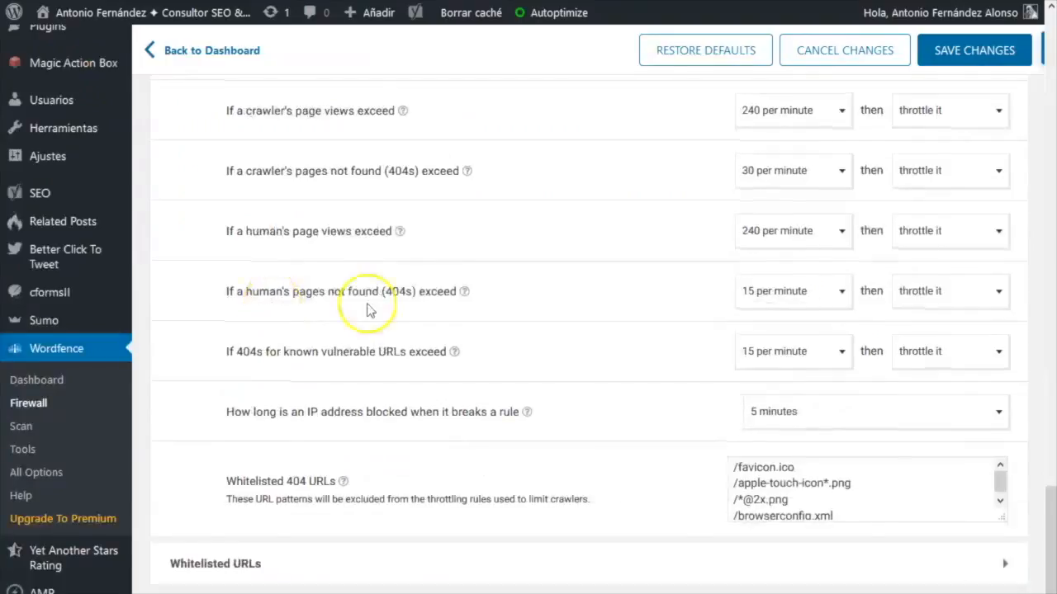
pyautogui.scroll(6, 366, 355)
pyautogui.scroll(10, 360, 368)
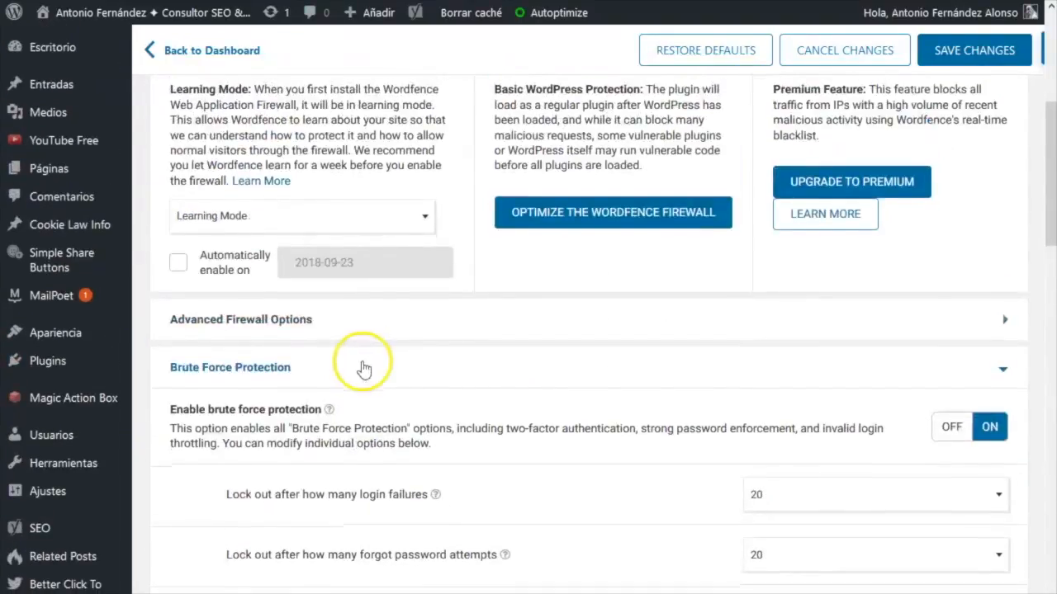
pyautogui.scroll(-10, 362, 369)
pyautogui.scroll(-3, 363, 368)
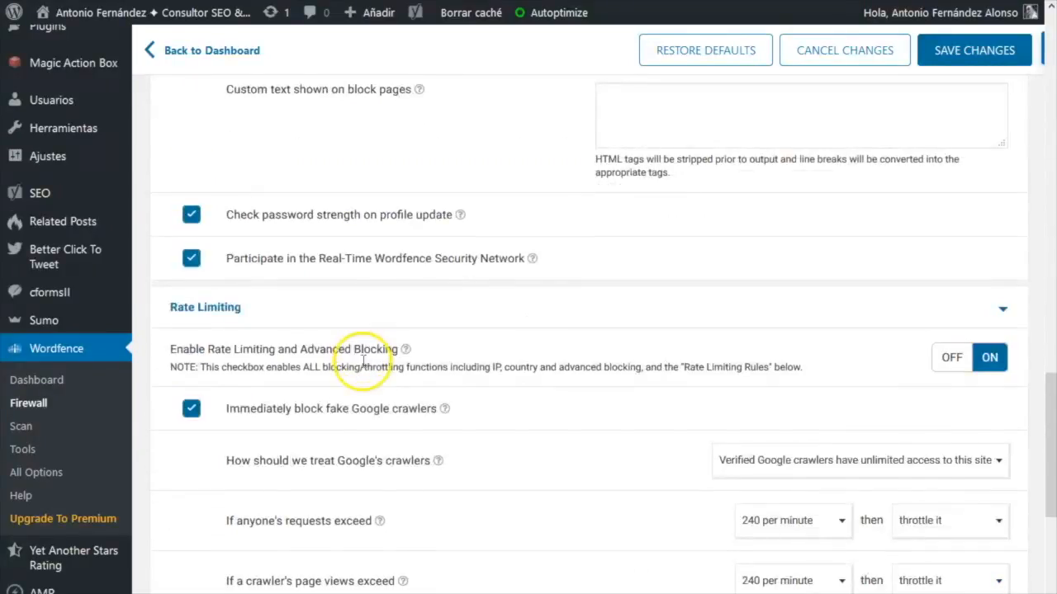
pyautogui.scroll(1, 487, 359)
pyautogui.scroll(5, 487, 359)
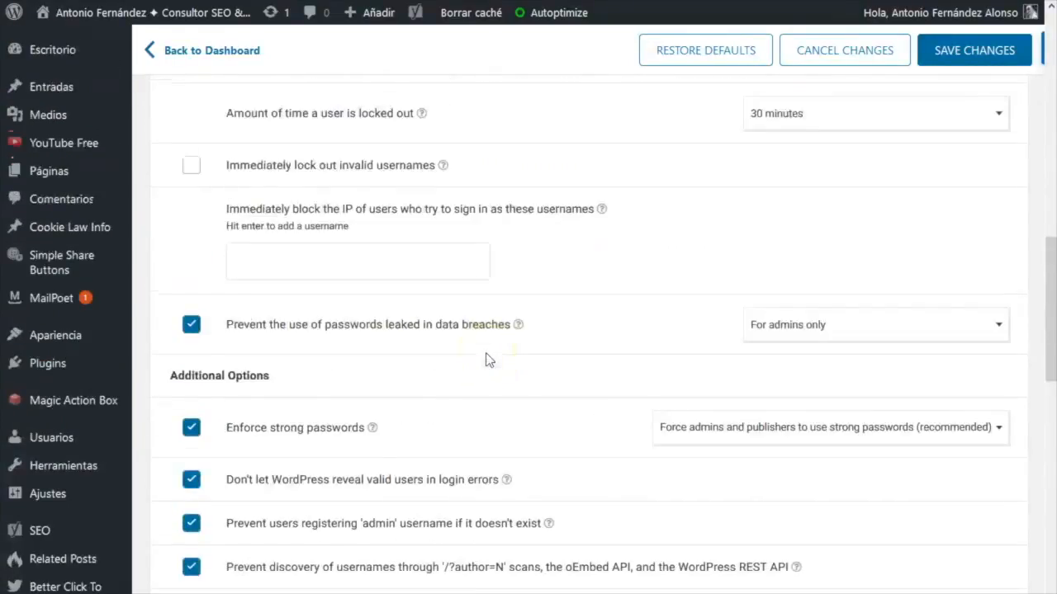
pyautogui.scroll(5, 487, 359)
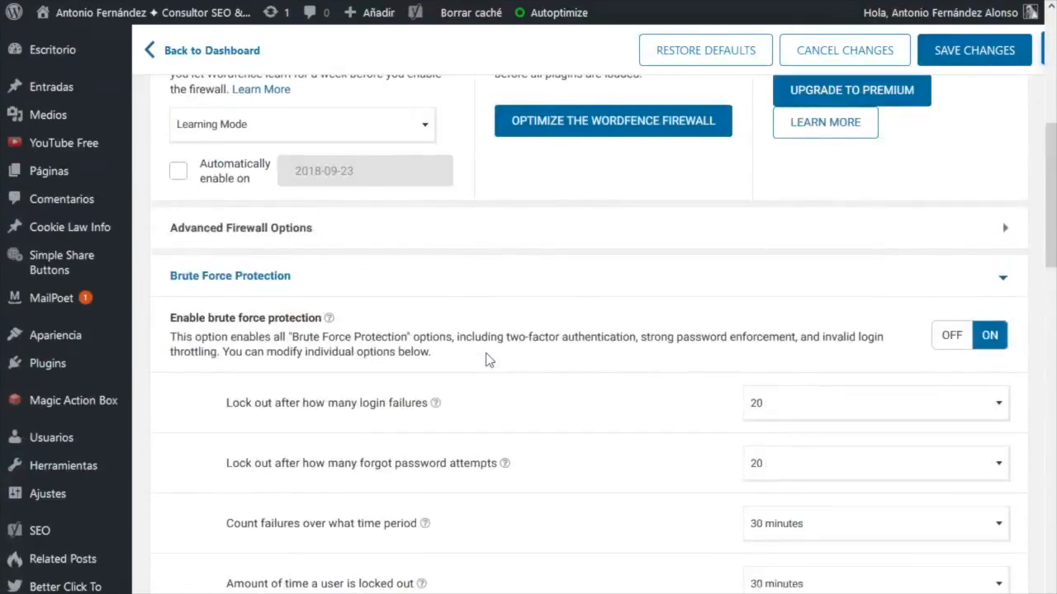
pyautogui.scroll(5, 487, 359)
pyautogui.scroll(-10, 487, 359)
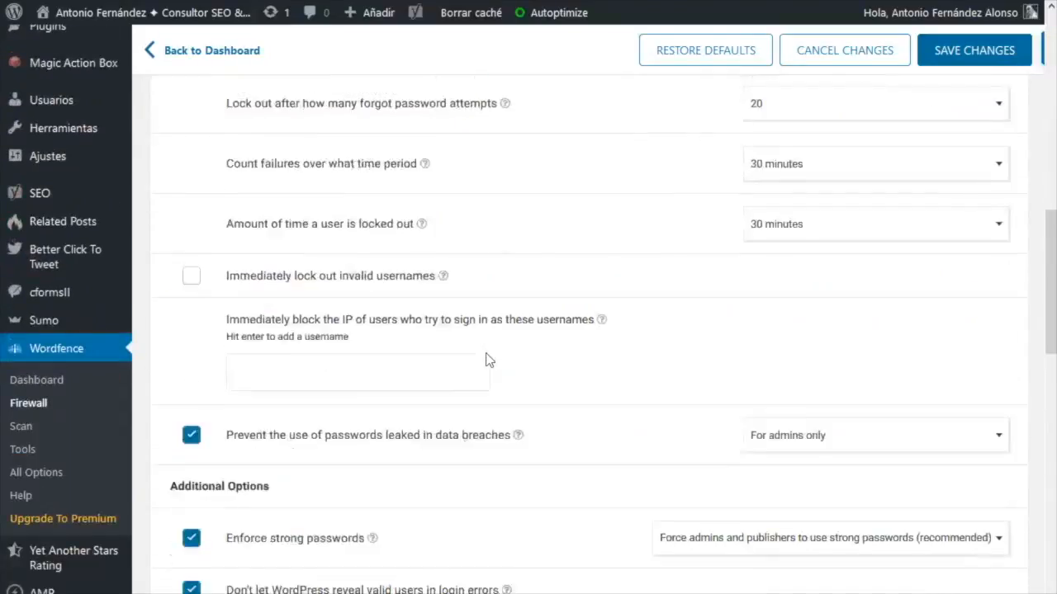
pyautogui.scroll(5, 494, 359)
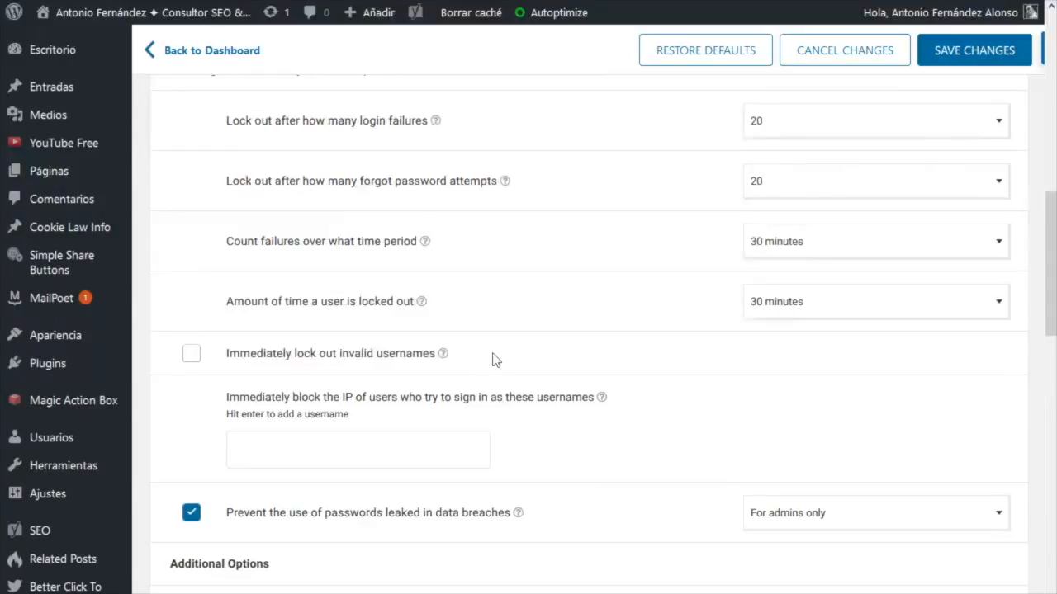
pyautogui.scroll(2, 492, 360)
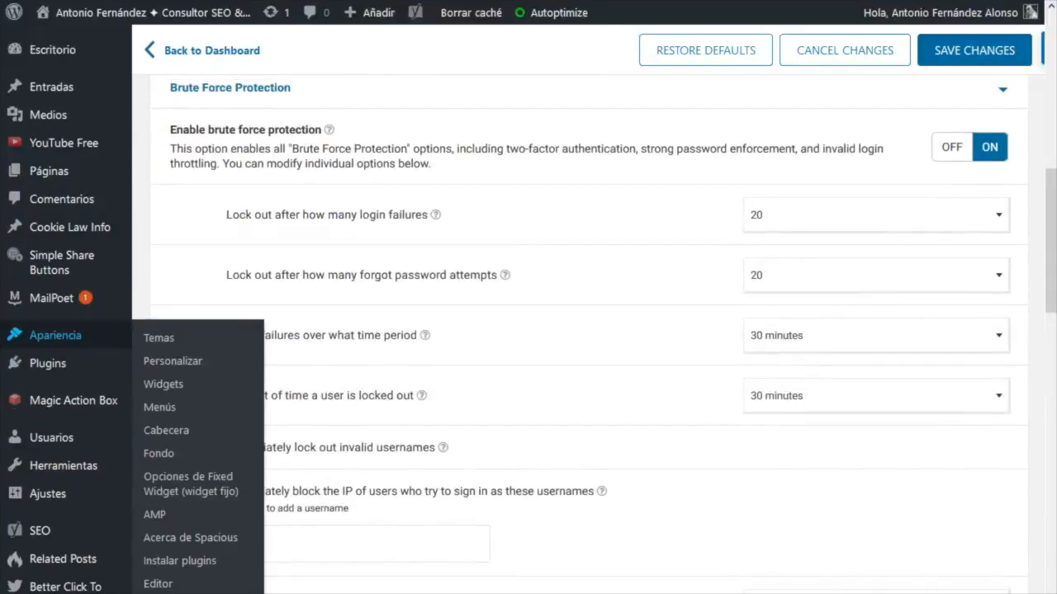
pyautogui.scroll(3, 370, 350)
pyautogui.scroll(5, 370, 350)
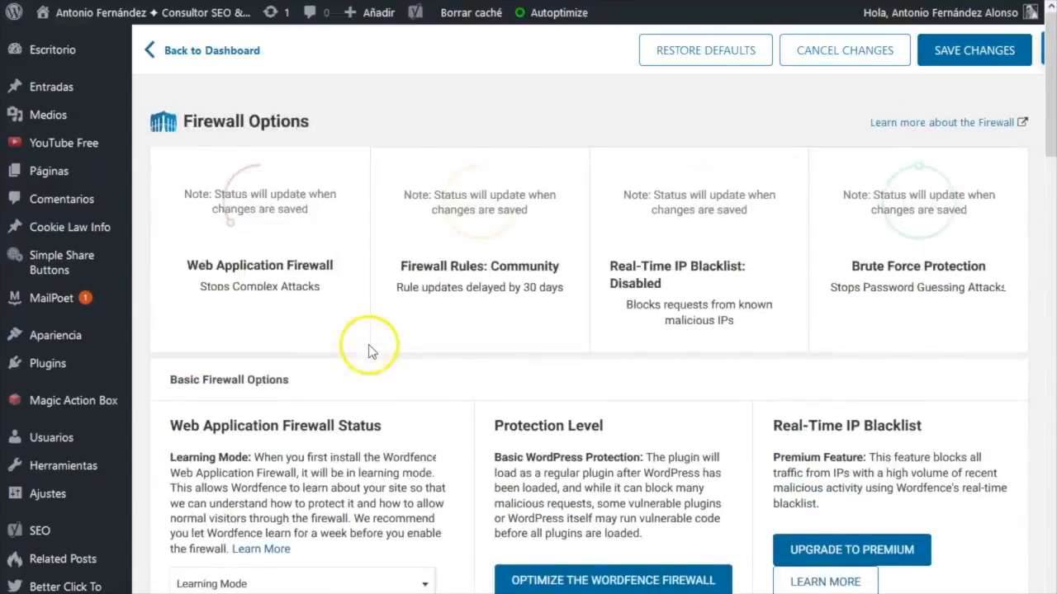
# Step: Leave the firewall options for the Wordfence dashboard and open the scan options and scheduling page
pyautogui.click(183, 50)
pyautogui.click(618, 267)
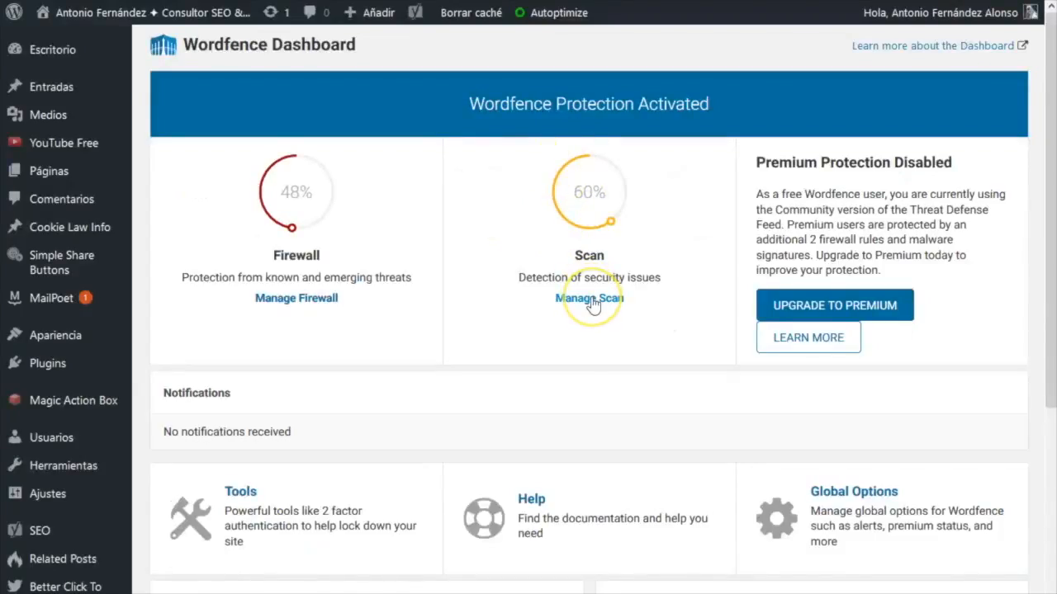
pyautogui.click(591, 301)
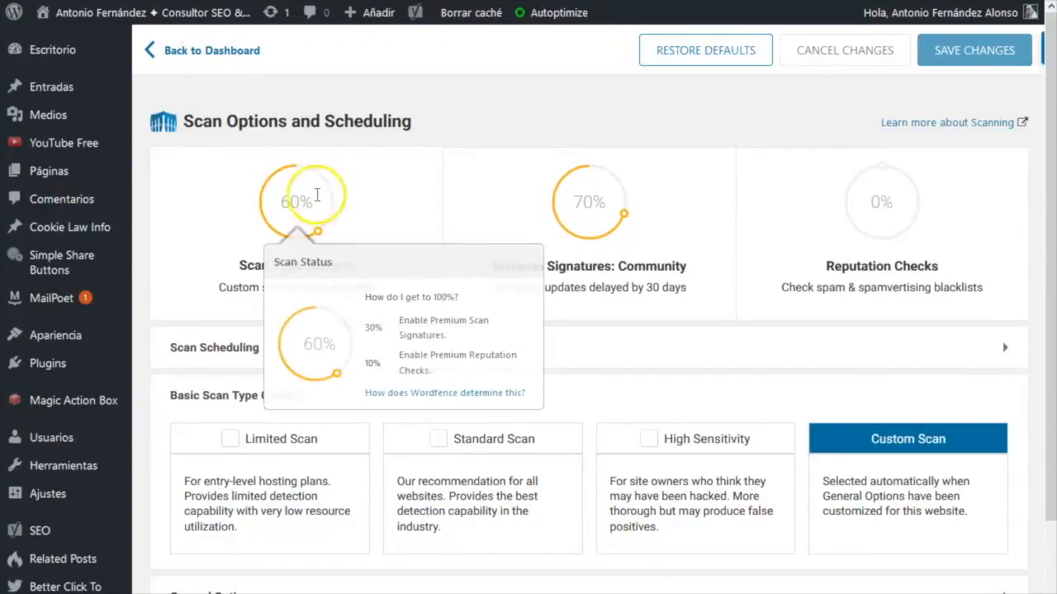
# Step: Examine the status breakdowns for scan type, malware signatures and reputation checks at the start of the scan options
pyautogui.moveTo(914, 228)
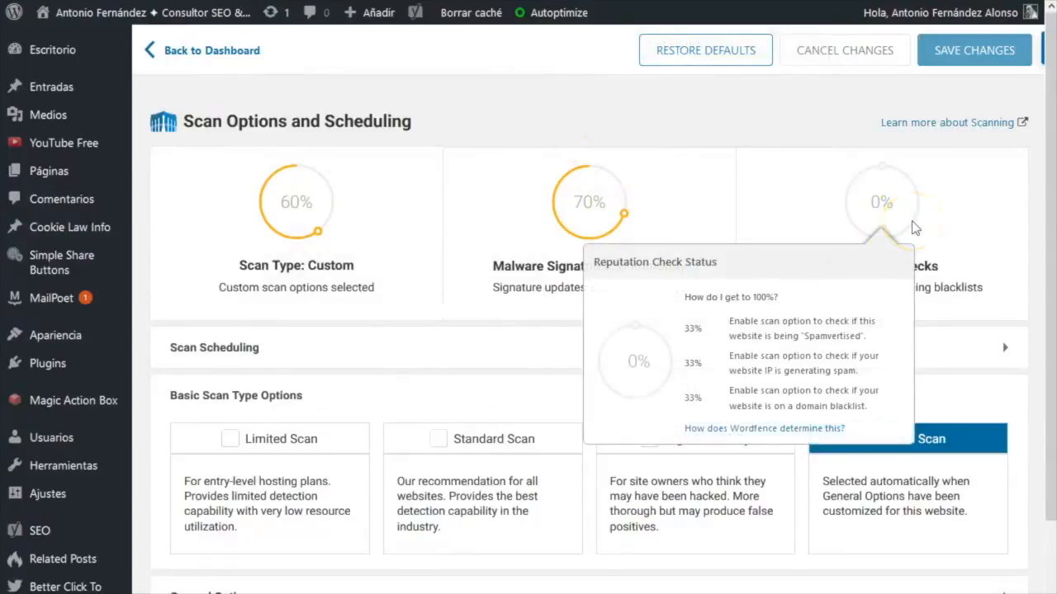
pyautogui.moveTo(282, 235)
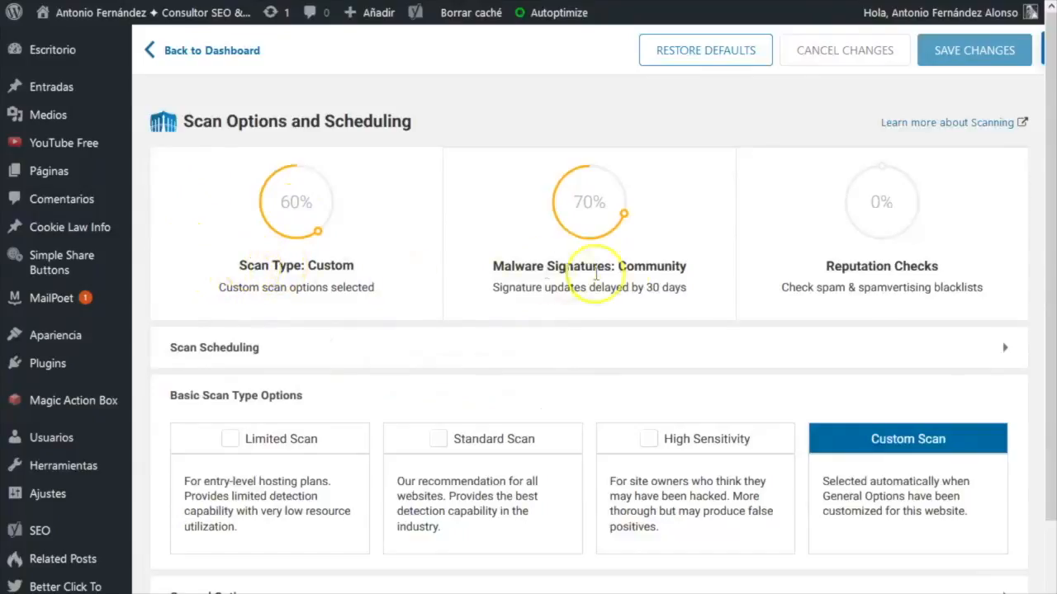
pyautogui.moveTo(570, 219)
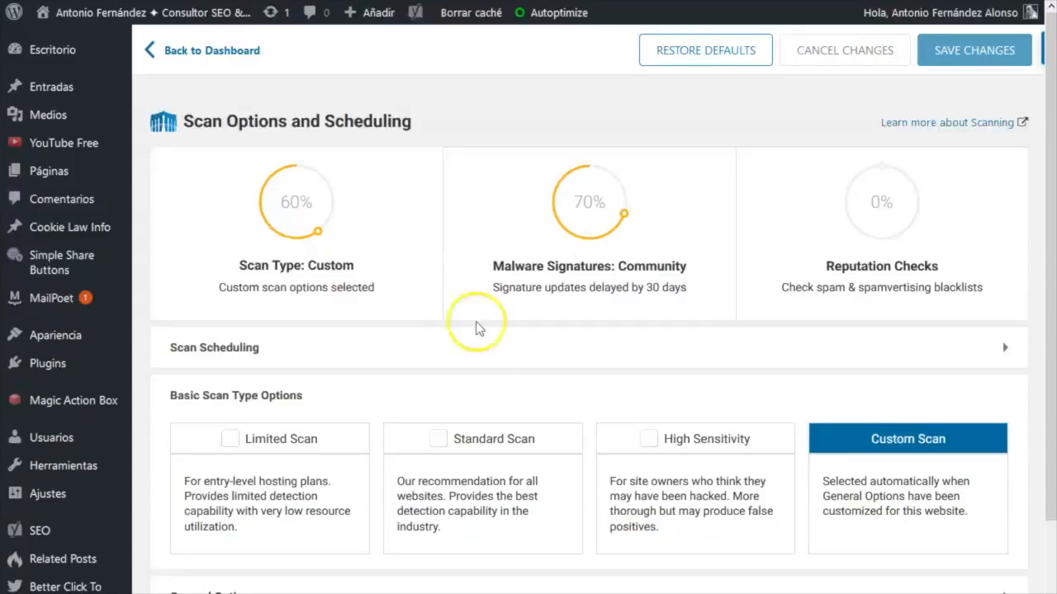
# Step: Review the Scan Scheduling settings, including the recommended option to let Wordfence choose when to scan the site
pyautogui.click(374, 359)
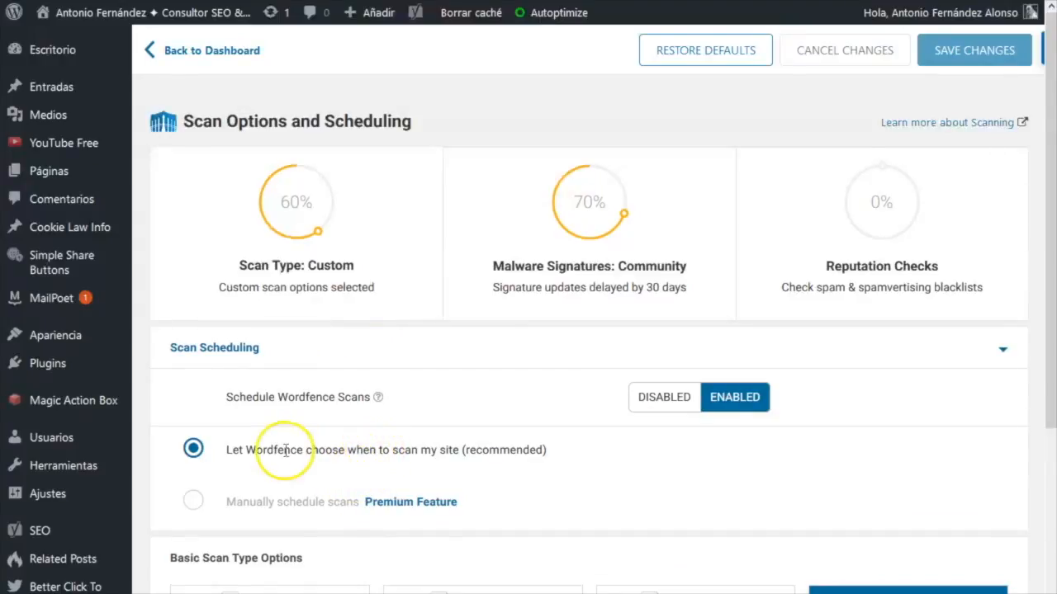
pyautogui.moveTo(228, 446); pyautogui.dragTo(575, 458)
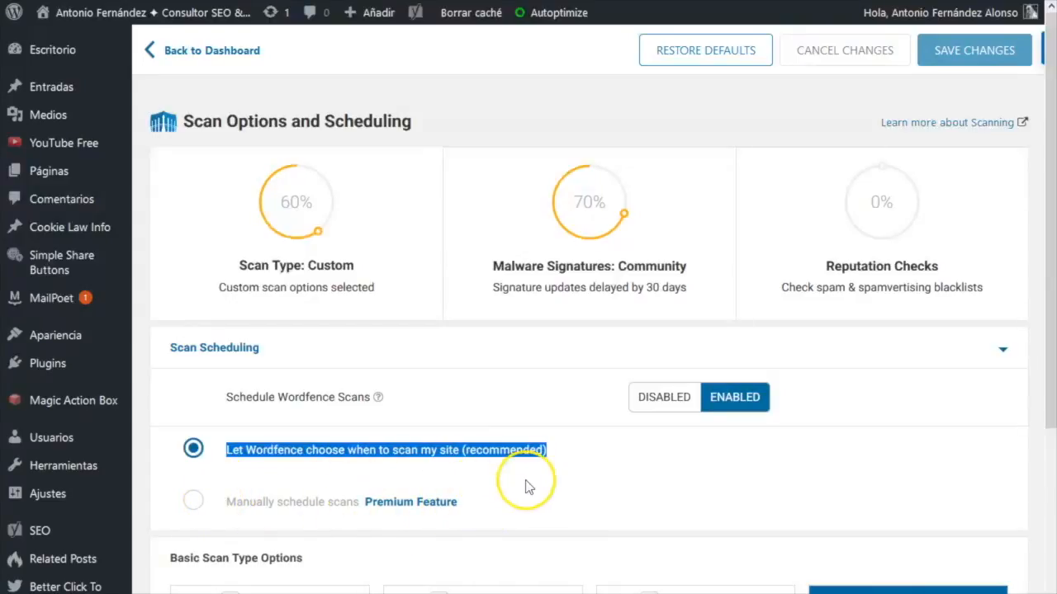
pyautogui.click(557, 481)
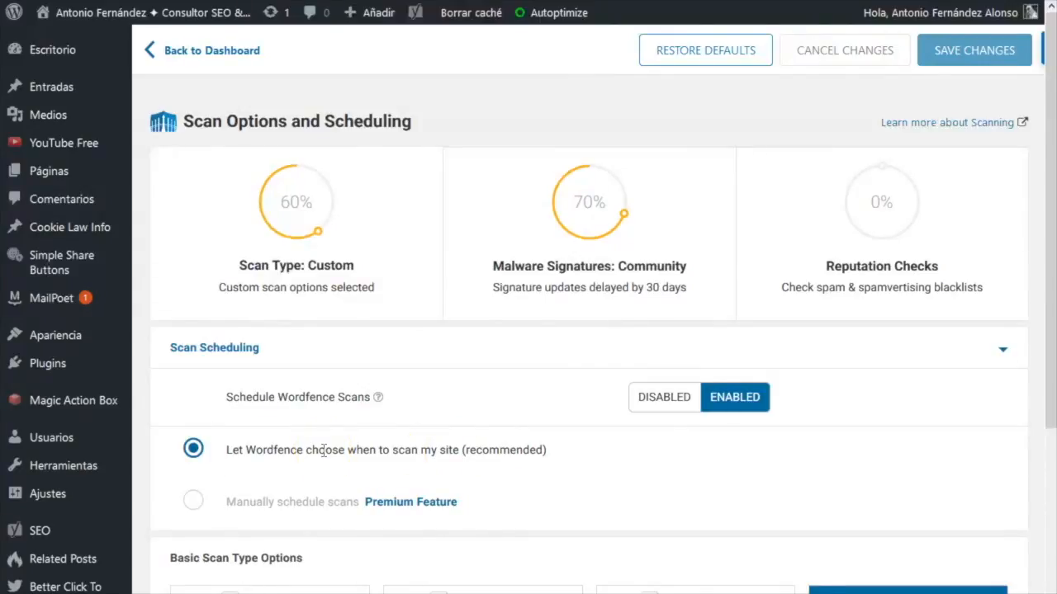
pyautogui.click(198, 347)
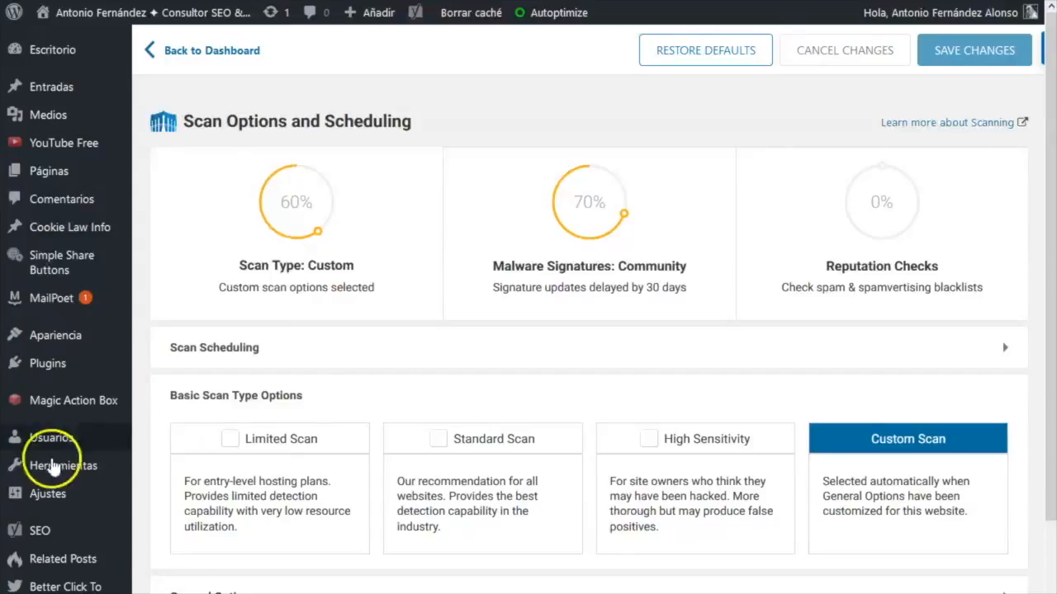
# Step: Choose Standard Scan as the basic scan type
pyautogui.click(440, 439)
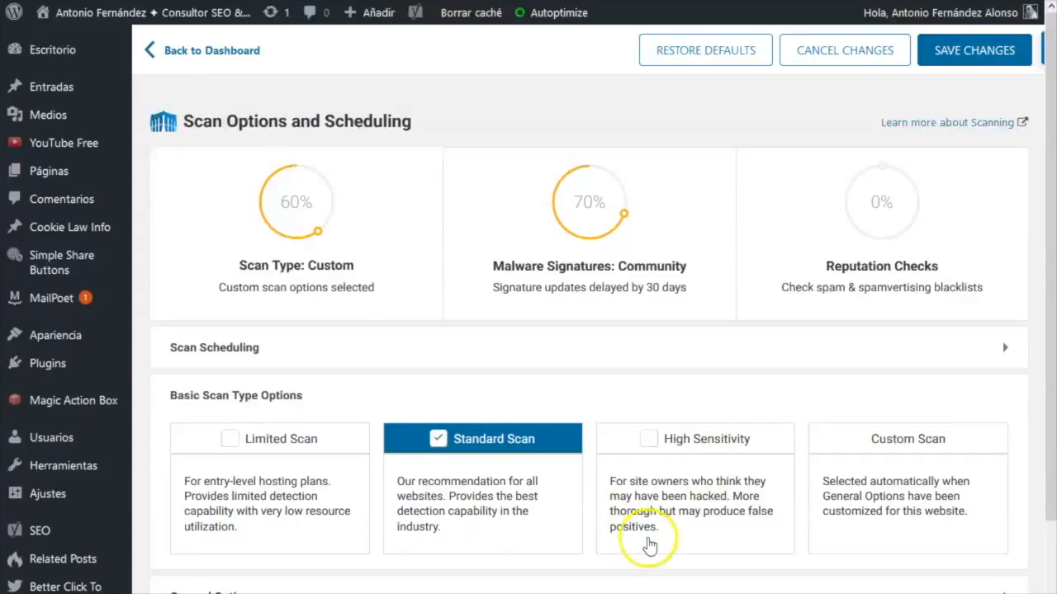
pyautogui.scroll(-2, 405, 355)
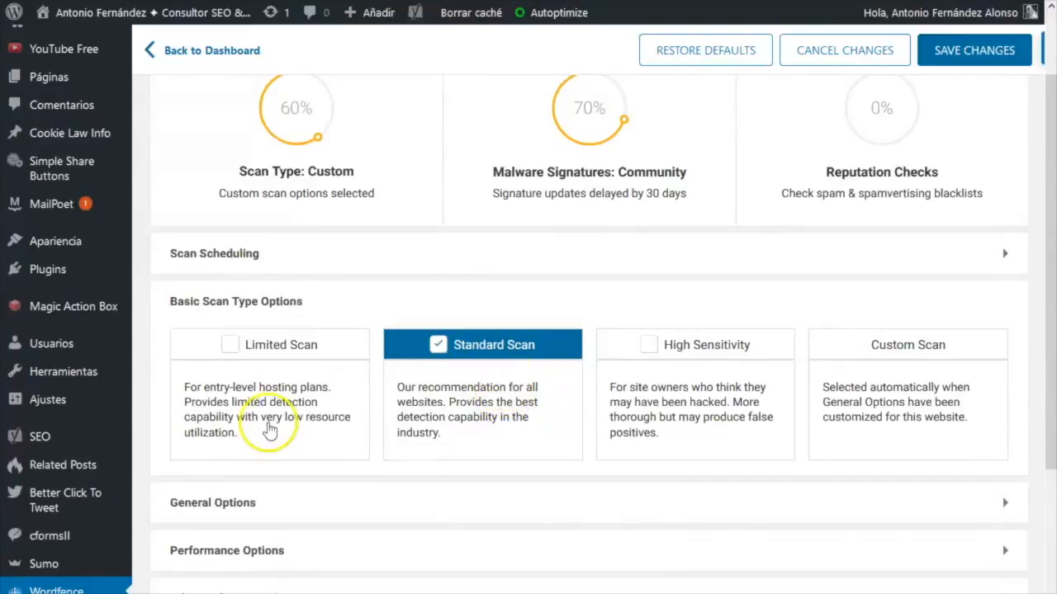
pyautogui.scroll(-2, 270, 430)
# Step: In the general scan options, enable scanning of theme files and plugin files against repository versions for changes
pyautogui.click(251, 407)
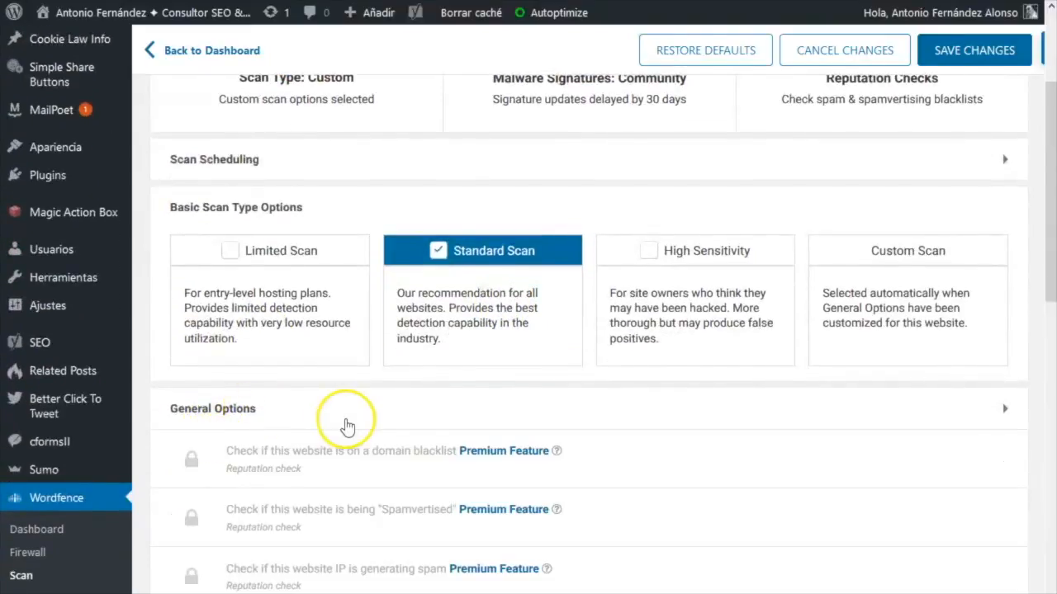
pyautogui.scroll(-4, 350, 408)
pyautogui.scroll(-3, 300, 355)
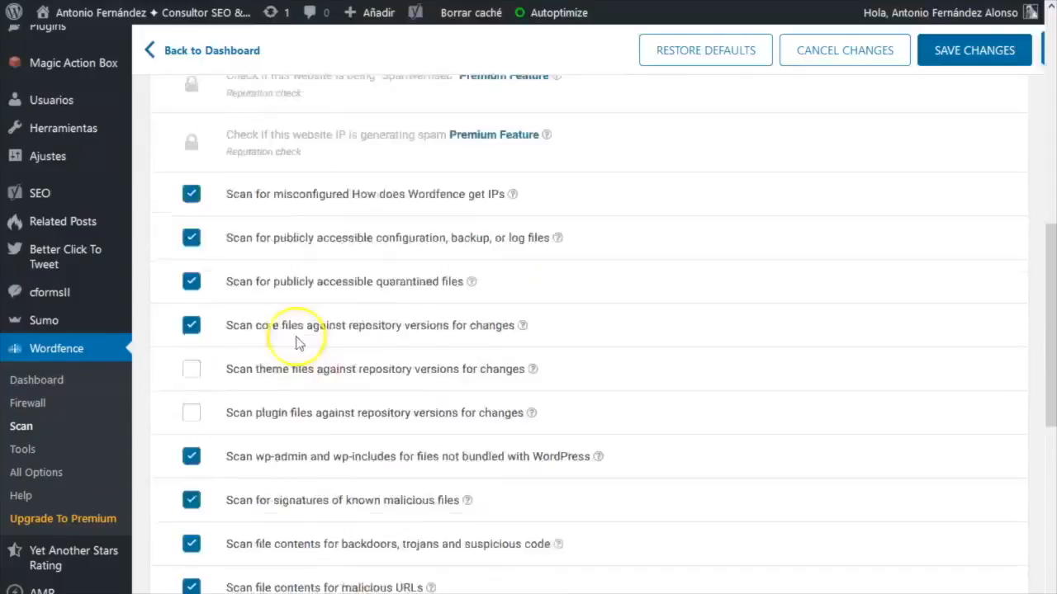
pyautogui.scroll(4, 300, 241)
pyautogui.scroll(-4, 278, 472)
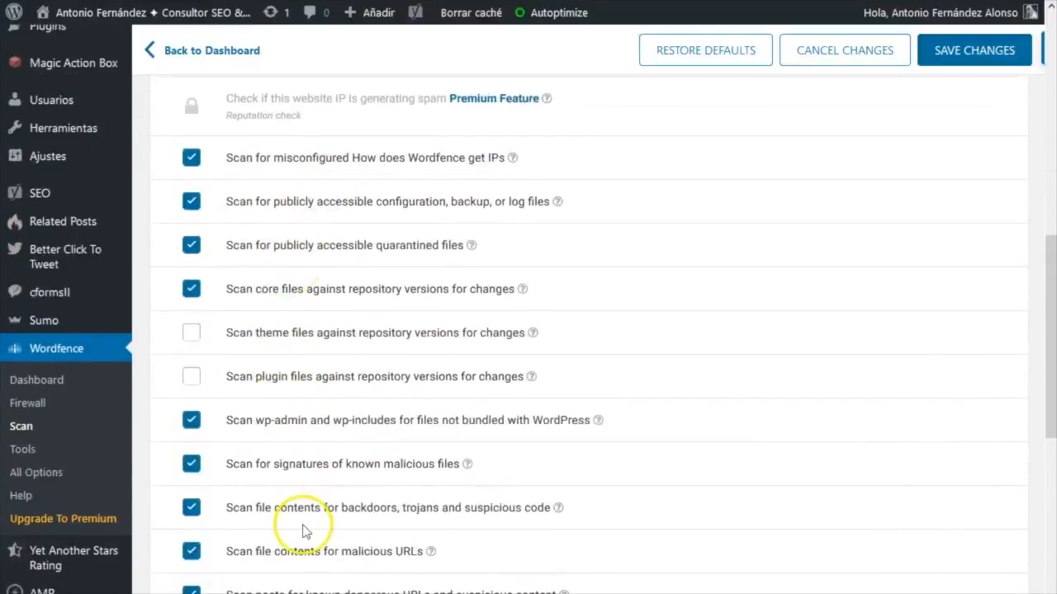
pyautogui.scroll(-4, 289, 520)
pyautogui.scroll(-6, 264, 347)
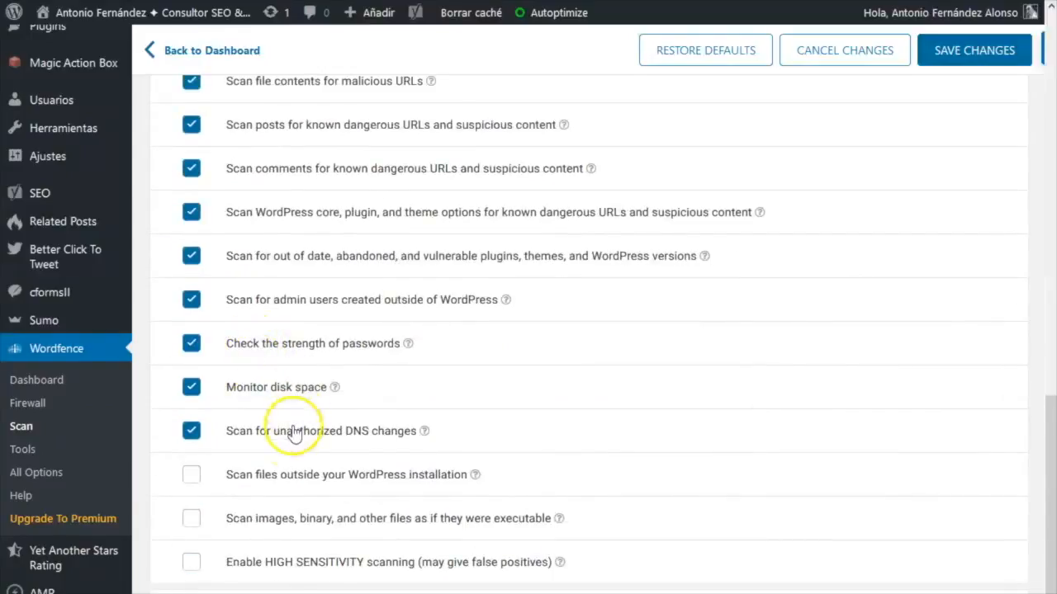
pyautogui.scroll(8, 260, 445)
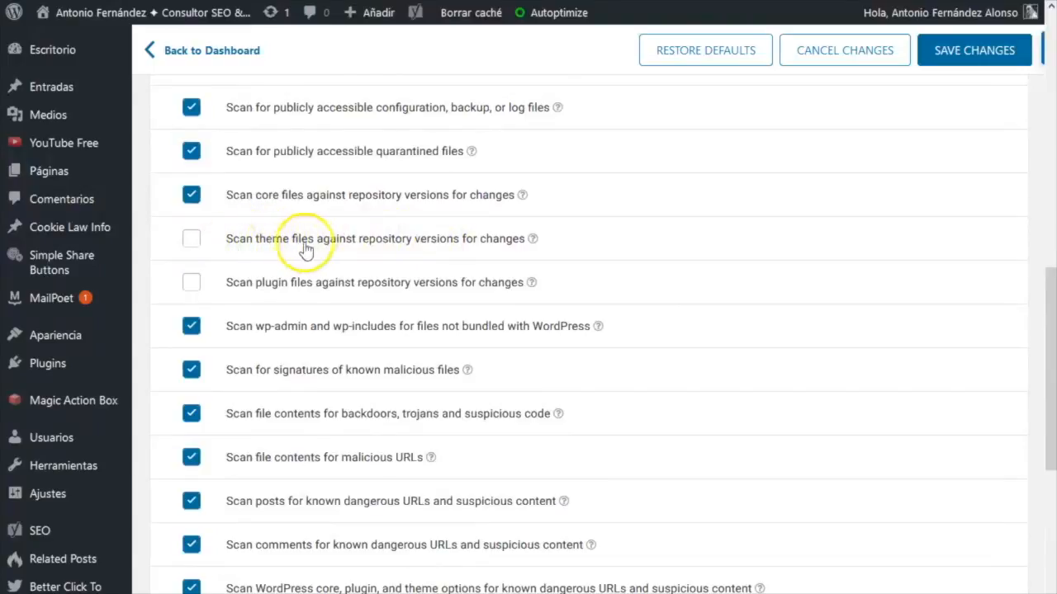
pyautogui.click(191, 241)
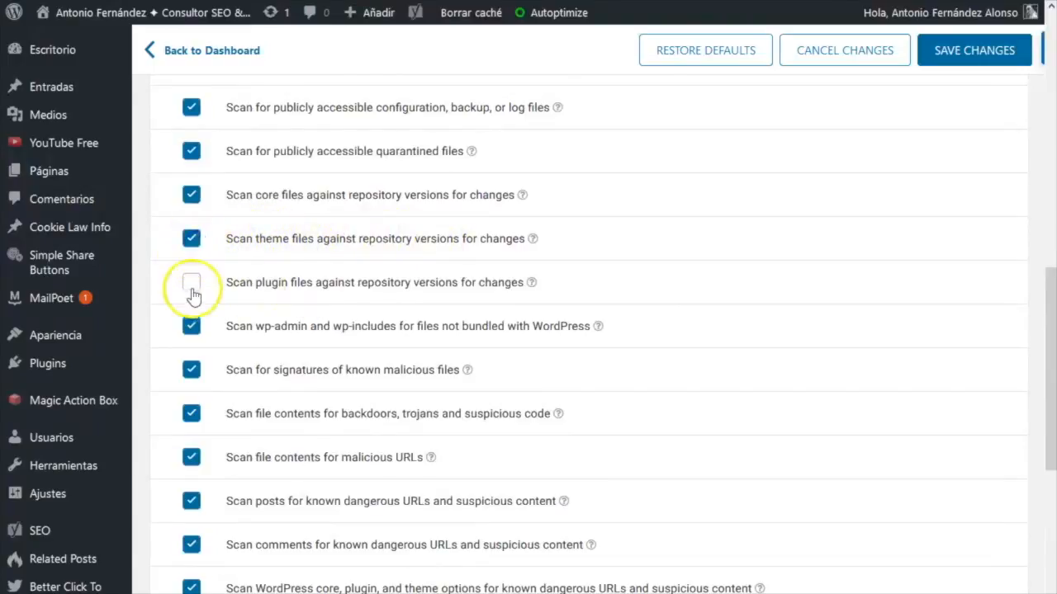
pyautogui.click(192, 293)
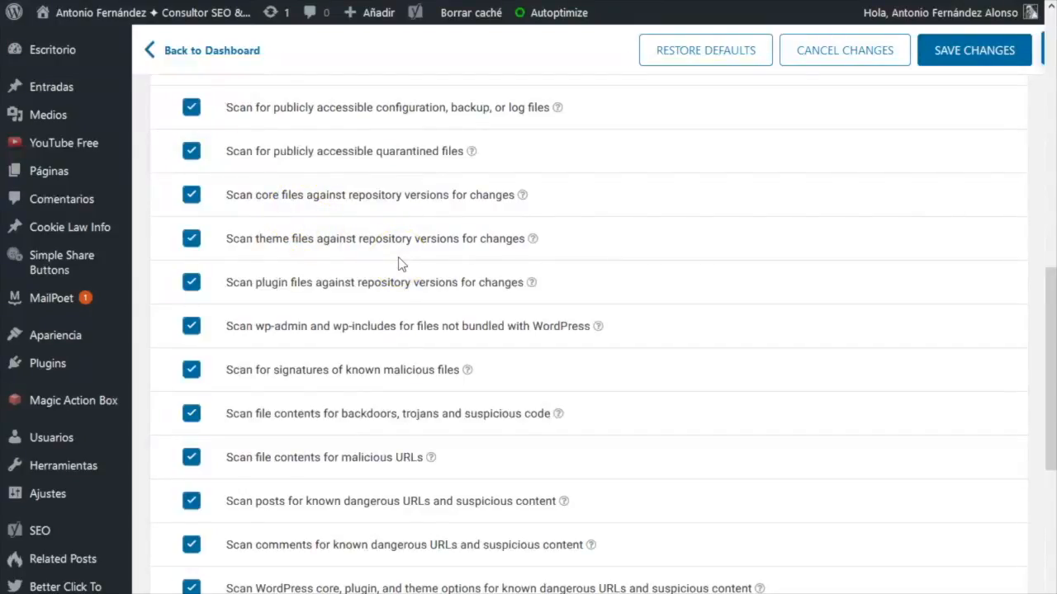
# Step: Try enabling scans of files outside the WordPress installation and of images, binary and other files as if they were executable
pyautogui.scroll(-6, 302, 285)
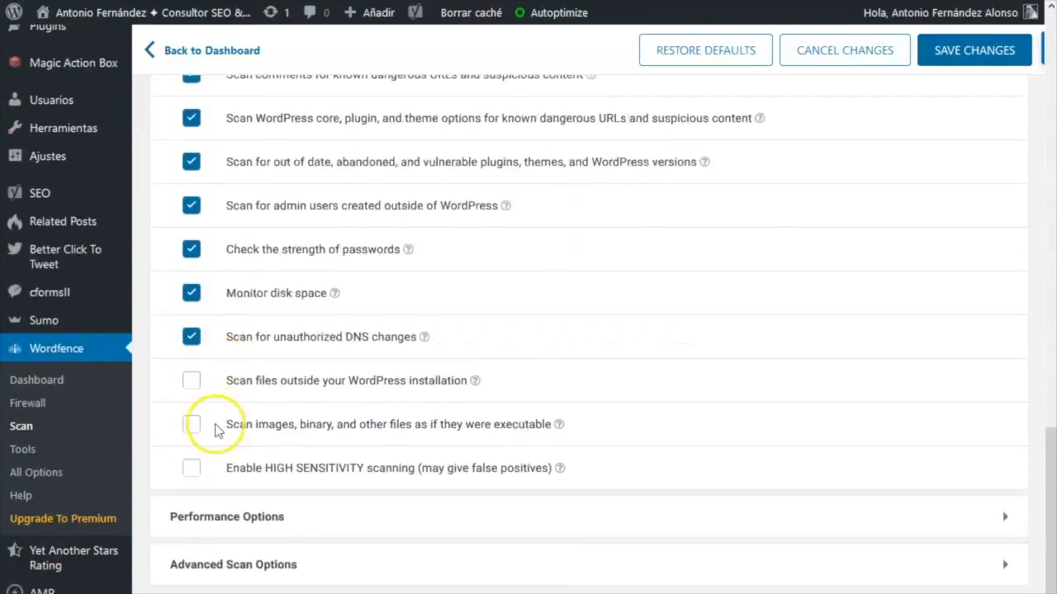
pyautogui.click(191, 385)
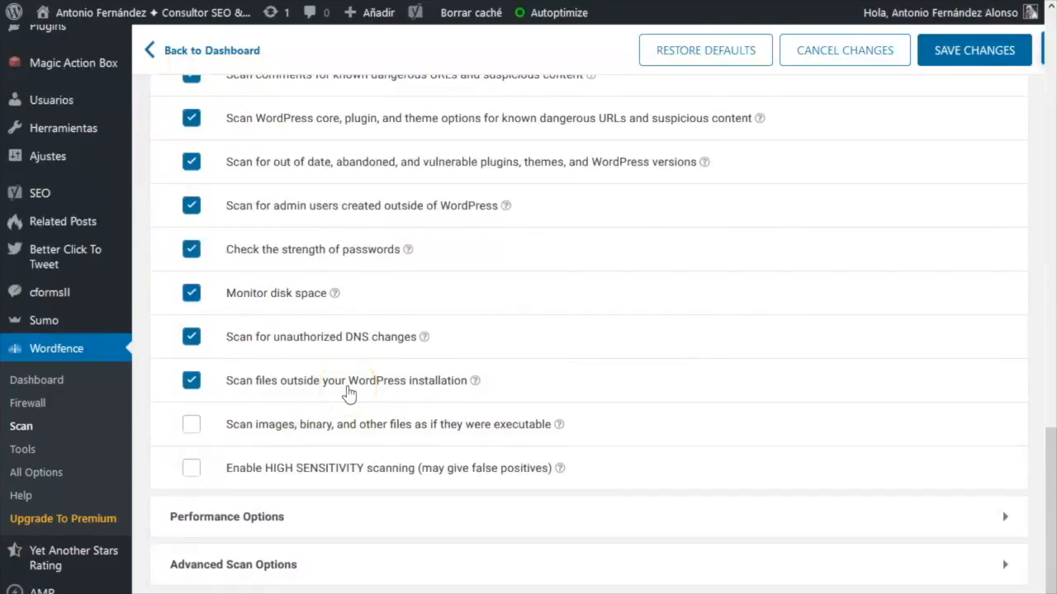
pyautogui.click(191, 424)
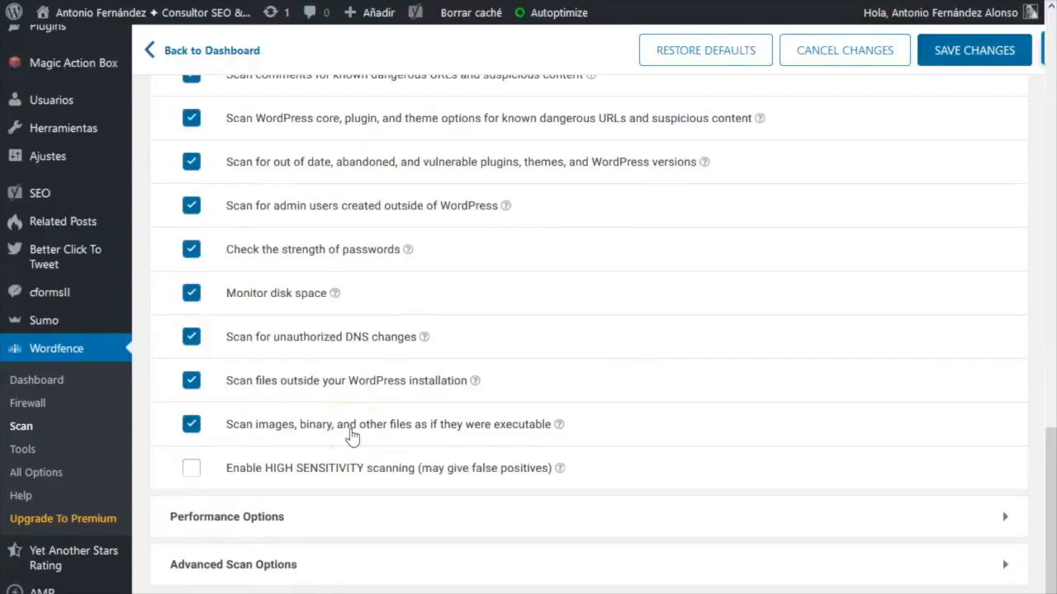
pyautogui.click(192, 426)
pyautogui.click(191, 380)
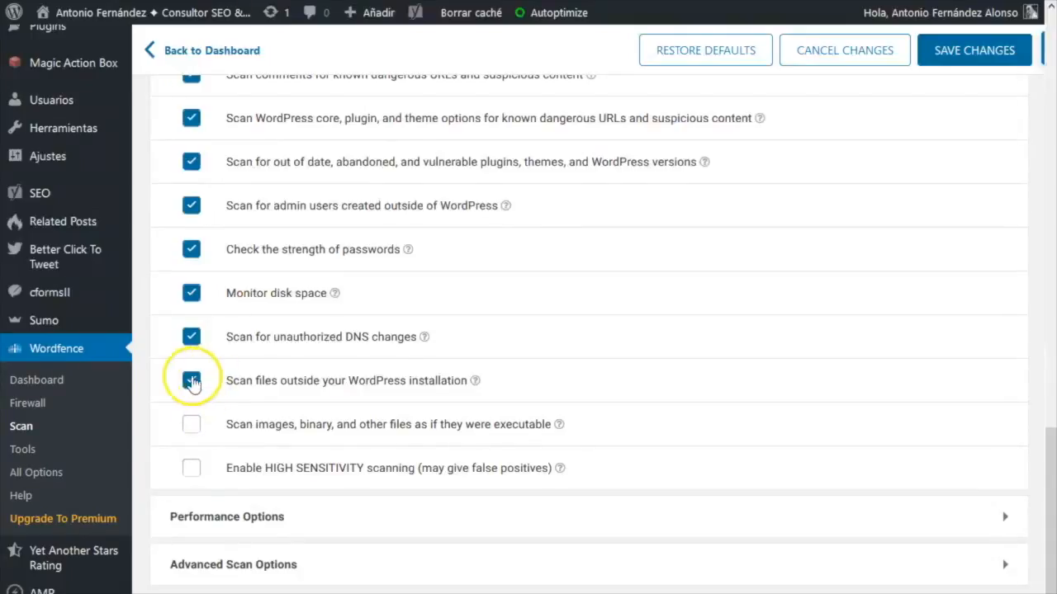
pyautogui.click(191, 381)
pyautogui.click(192, 425)
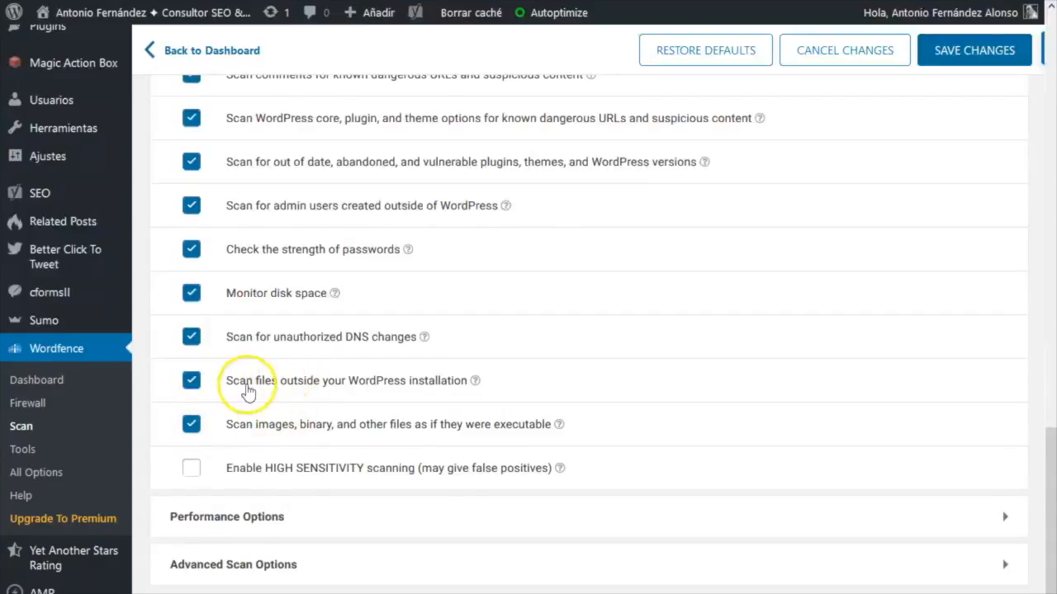
pyautogui.click(277, 427)
pyautogui.click(274, 385)
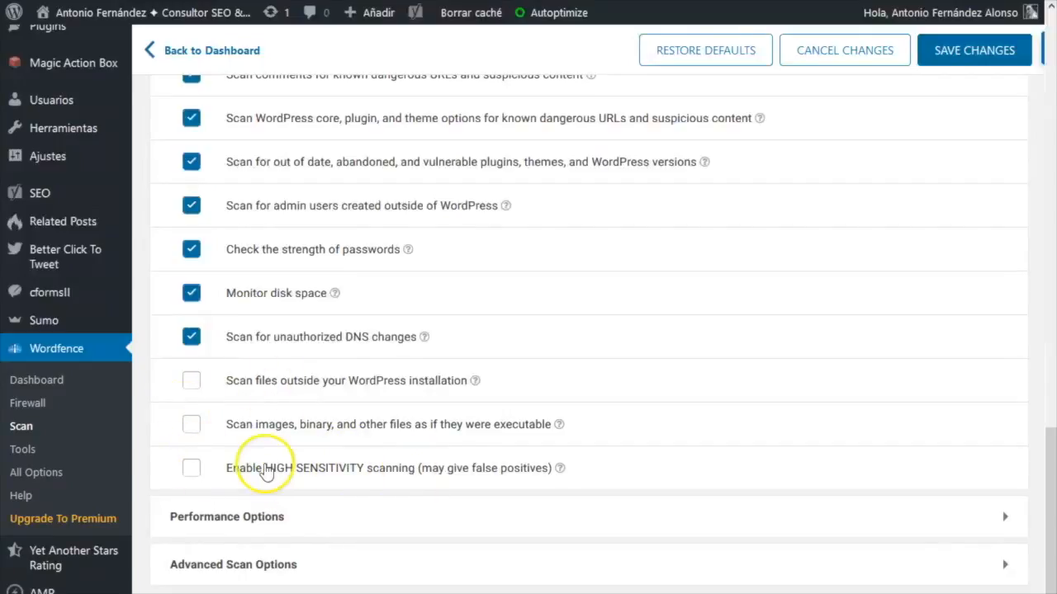
# Step: Recheck the scan type and the list of general scan checks, and collapse the General Options section
pyautogui.scroll(12, 331, 438)
pyautogui.scroll(3, 815, 264)
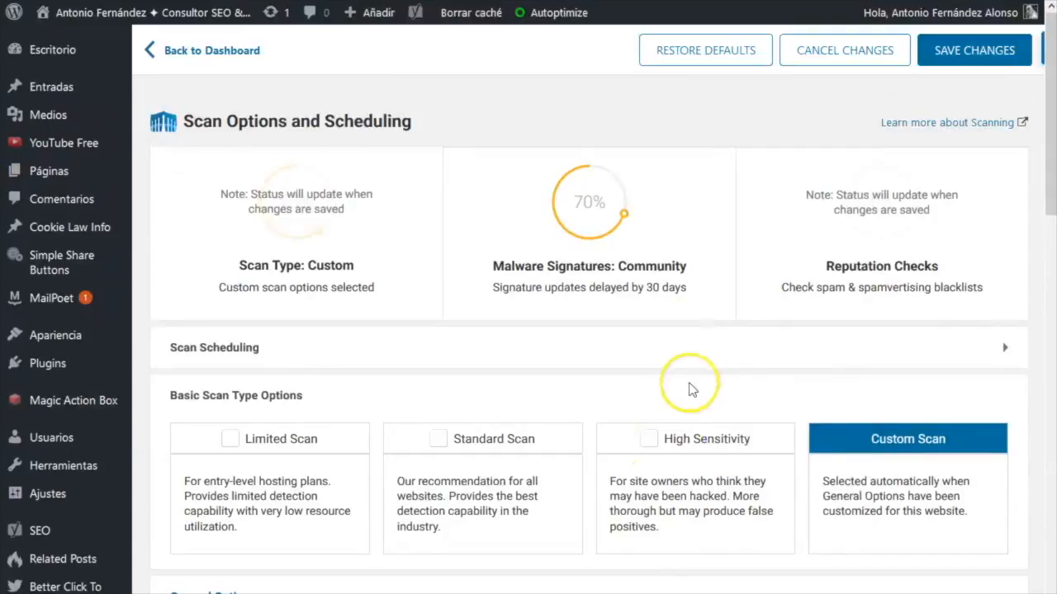
pyautogui.scroll(-15, 733, 438)
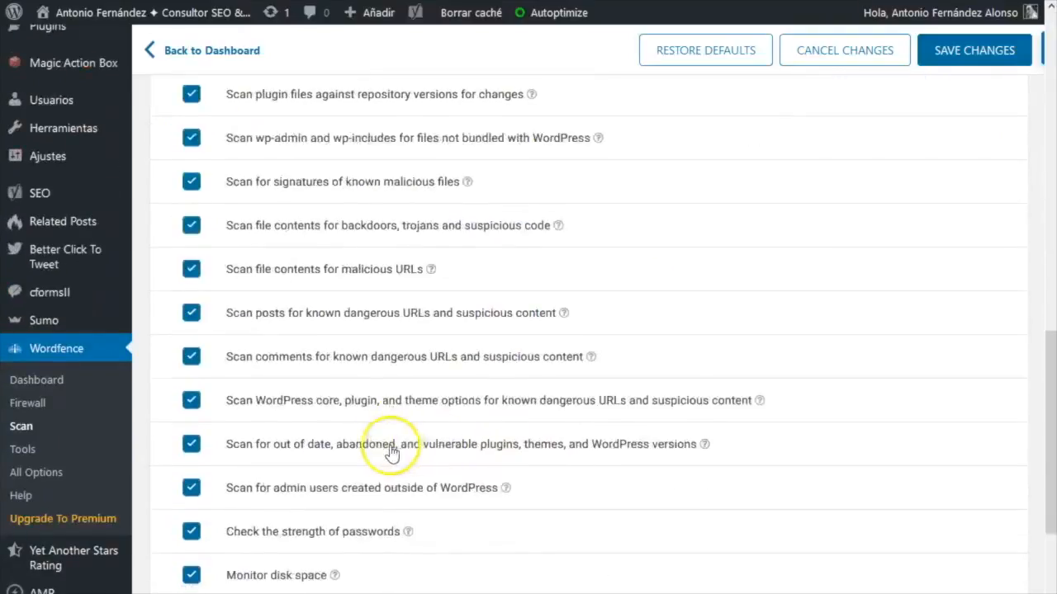
pyautogui.scroll(13, 212, 453)
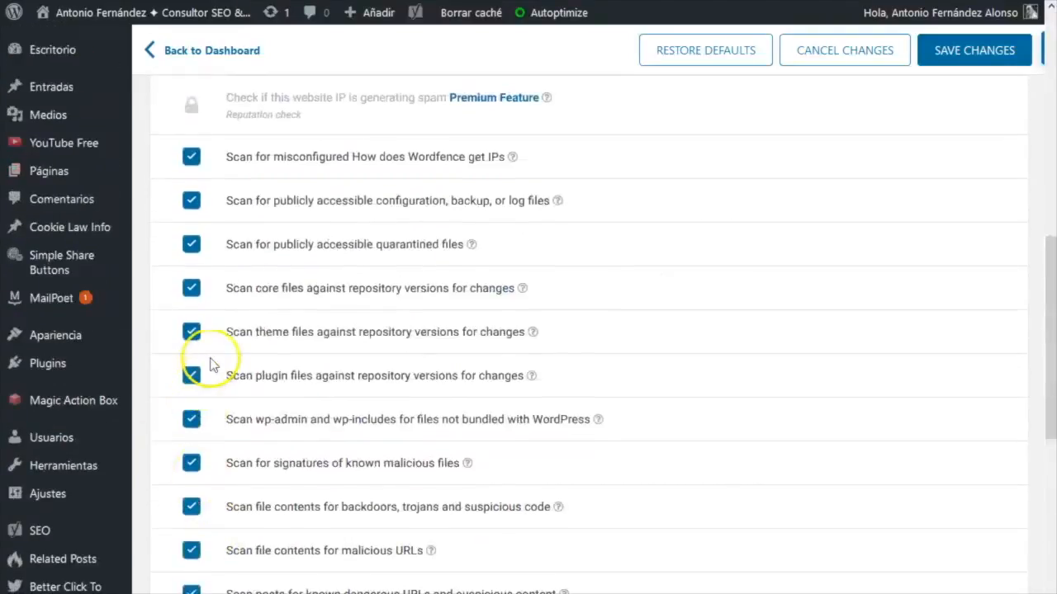
pyautogui.scroll(3, 273, 188)
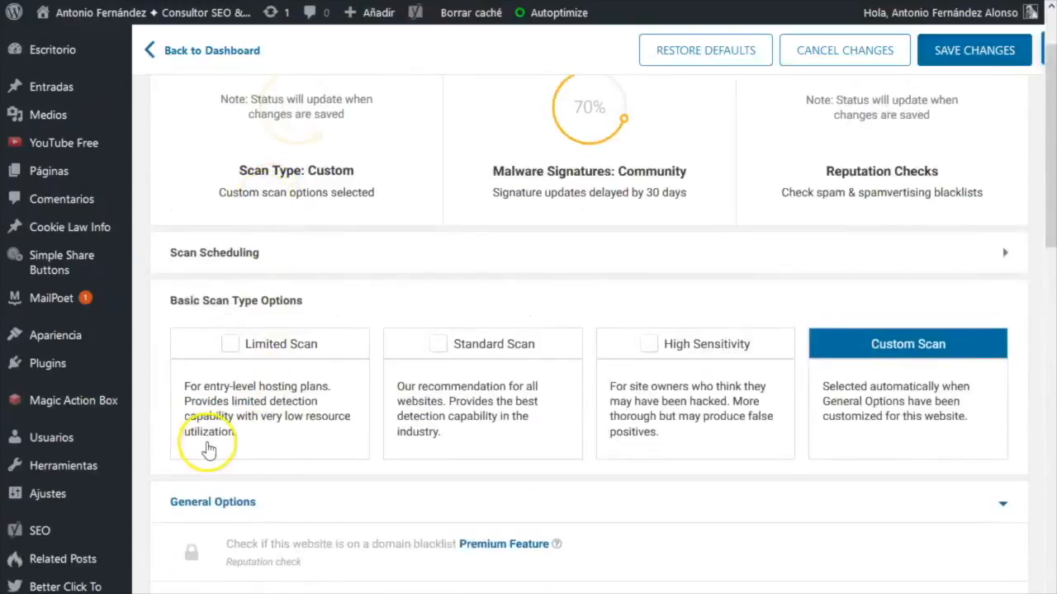
pyautogui.click(222, 509)
pyautogui.scroll(-1, 272, 448)
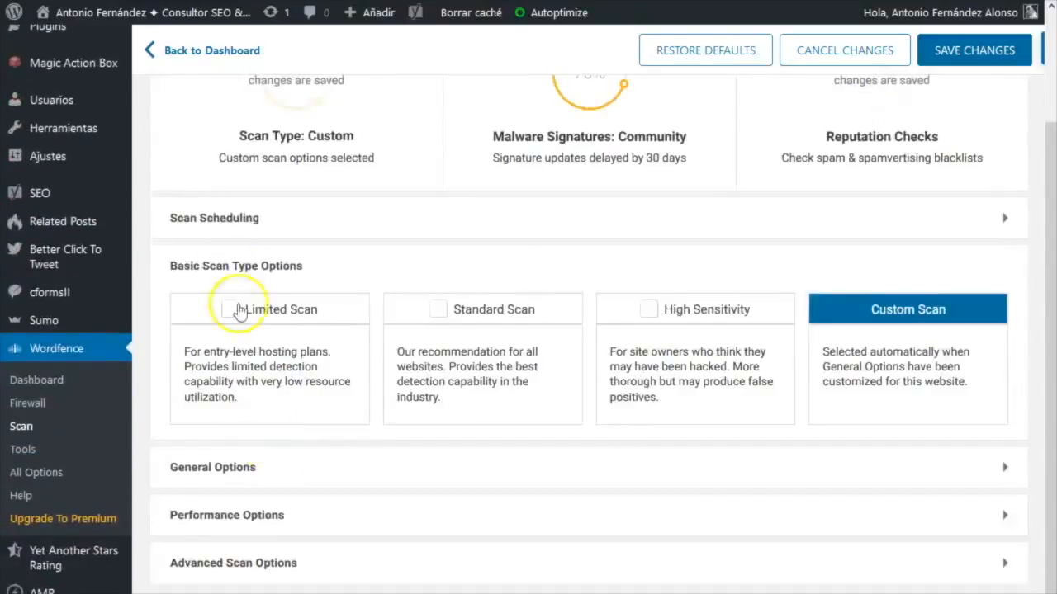
# Step: Try enabling low resource scanning in the Performance Options
pyautogui.click(268, 533)
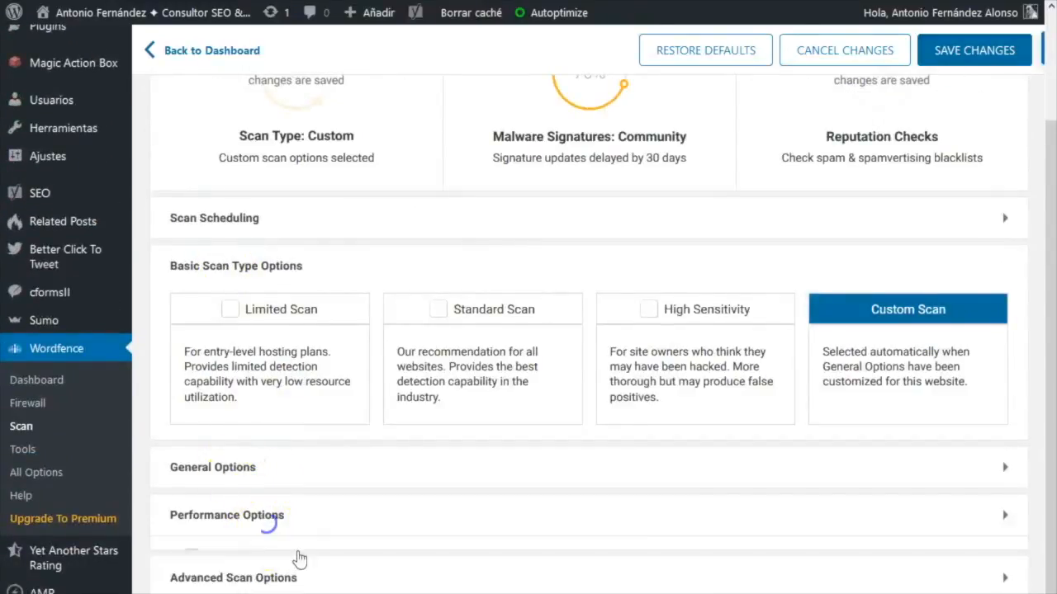
pyautogui.scroll(-3, 355, 504)
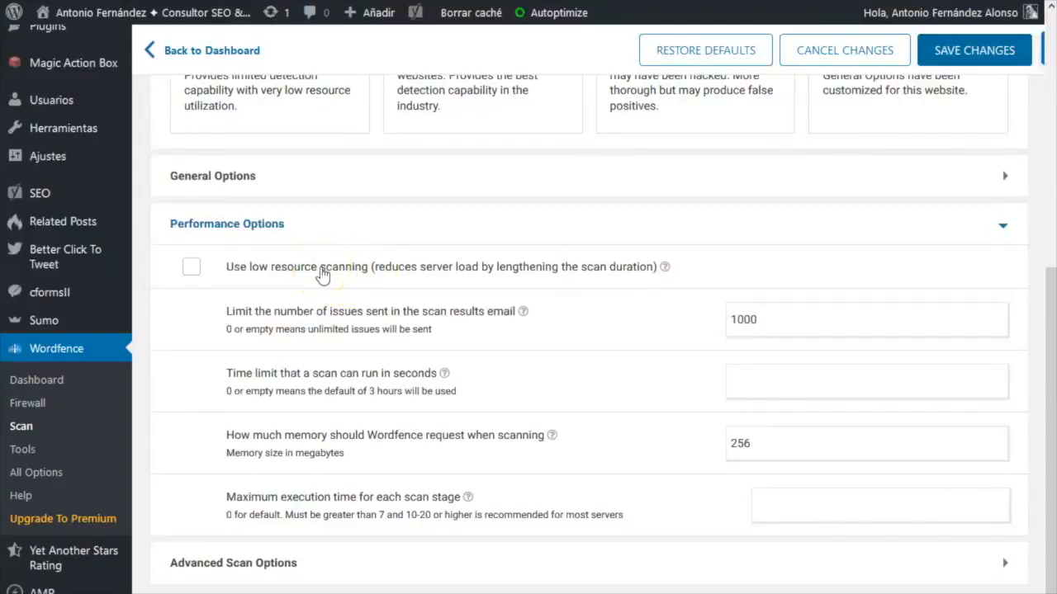
pyautogui.click(260, 279)
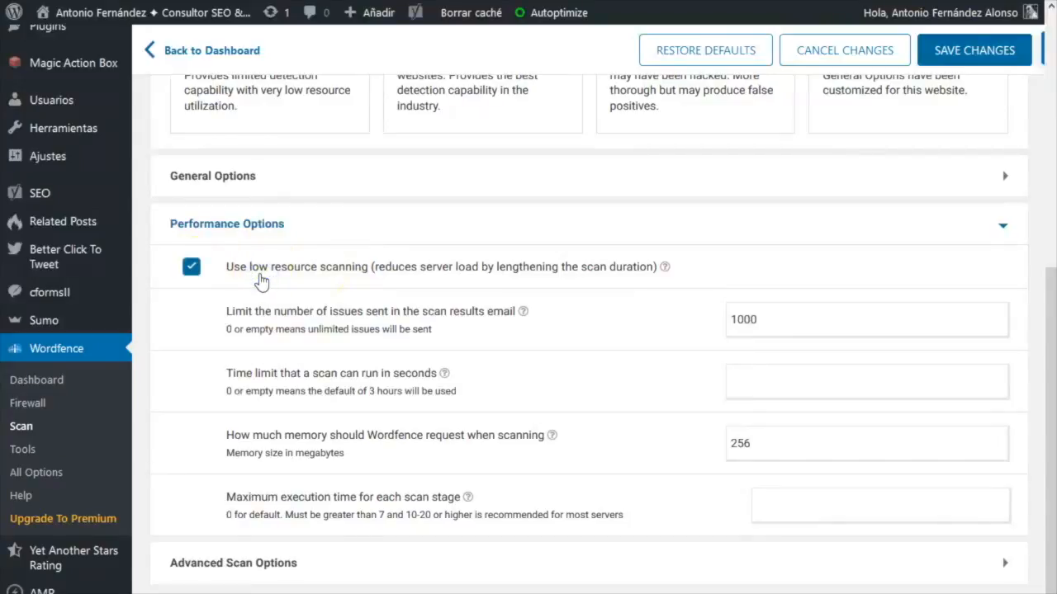
pyautogui.scroll(1, 279, 245)
pyautogui.scroll(5, 279, 245)
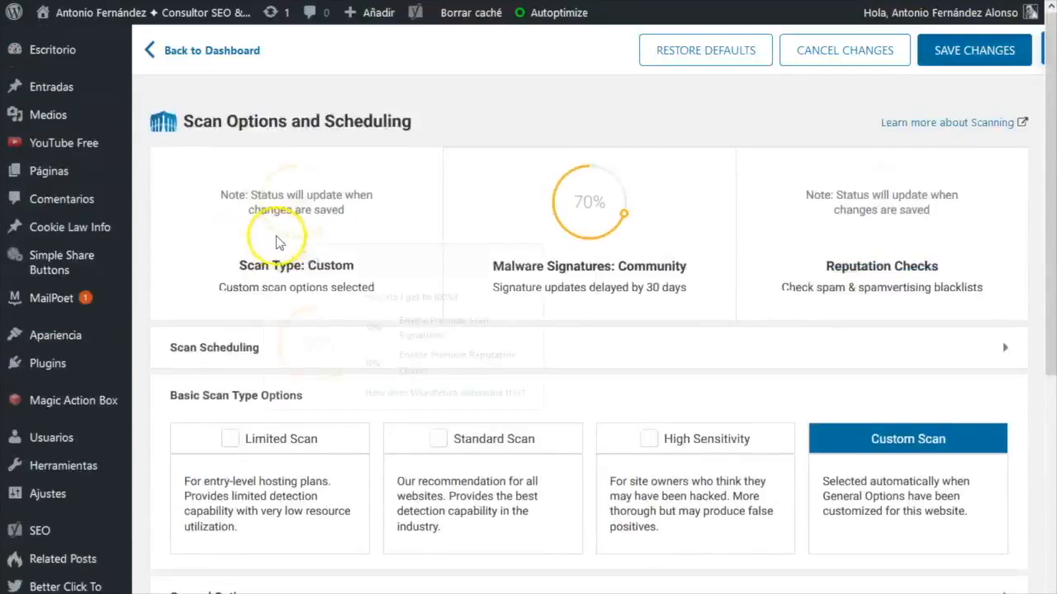
pyautogui.scroll(-5, 228, 440)
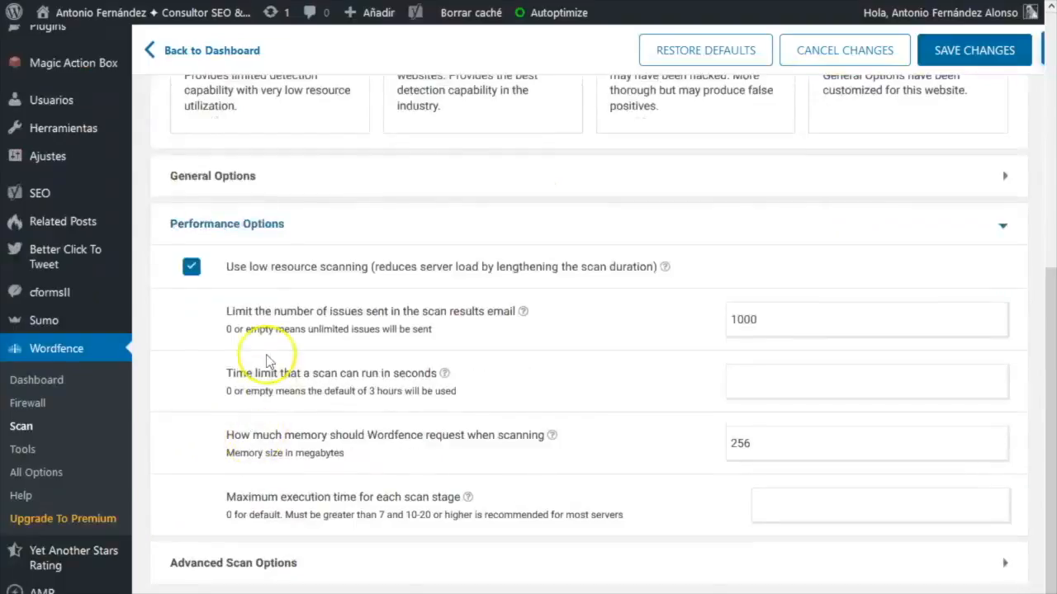
pyautogui.click(263, 276)
# Step: Collapse the Performance Options and open the Advanced Scan Options to view the file exclusion and scan signature fields
pyautogui.click(792, 315)
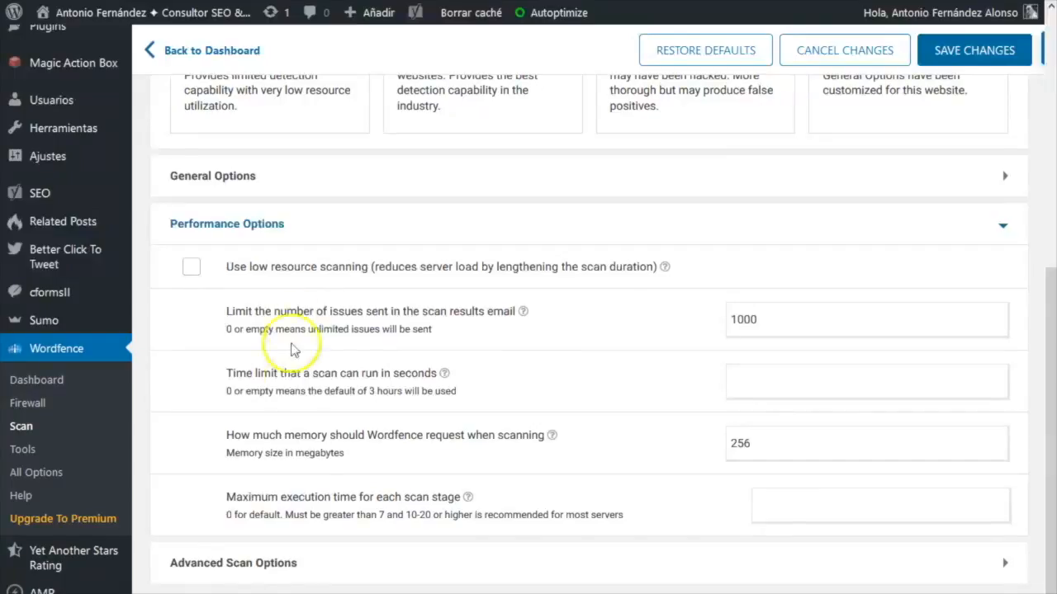
pyautogui.scroll(3, 289, 469)
pyautogui.click(288, 465)
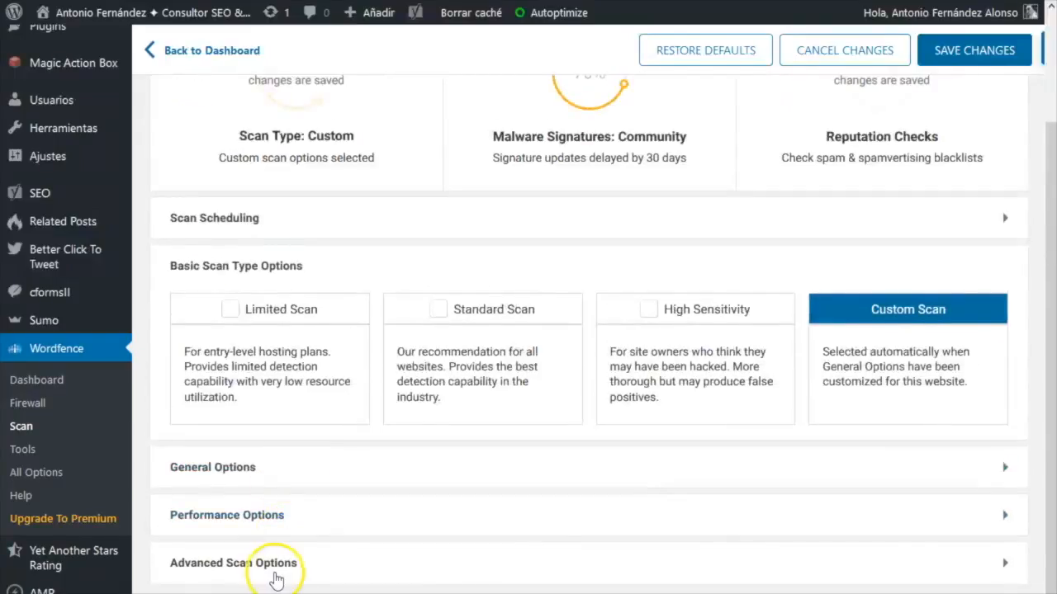
pyautogui.click(277, 565)
pyautogui.scroll(-3, 297, 451)
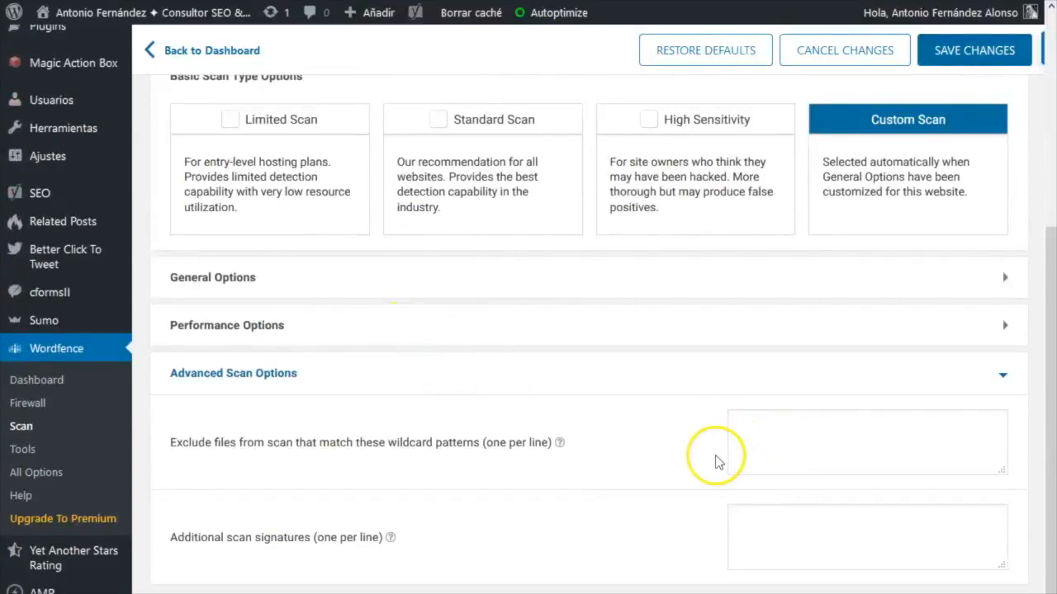
# Step: Try excluding nombre-fichero.php and otro-fichero.php from the scan, one per line, and clear the exclusion field again
pyautogui.click(801, 447)
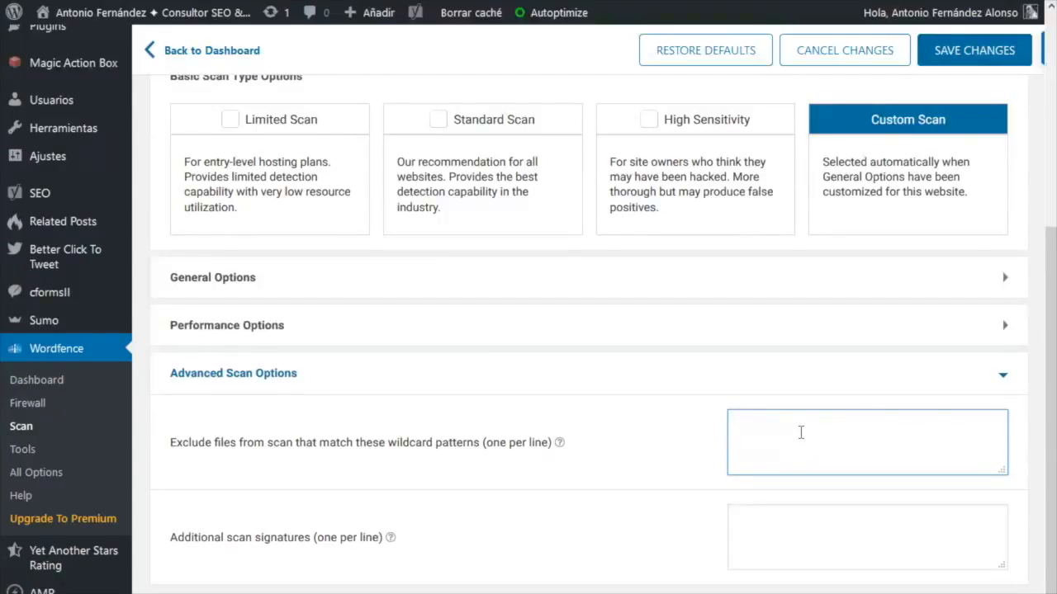
pyautogui.write('nombre-ficher')
pyautogui.write('o')
pyautogui.press('BackSpace')
pyautogui.write('o.h')
pyautogui.write('hp')
pyautogui.press('Return')
pyautogui.write('otro-fichero.php')
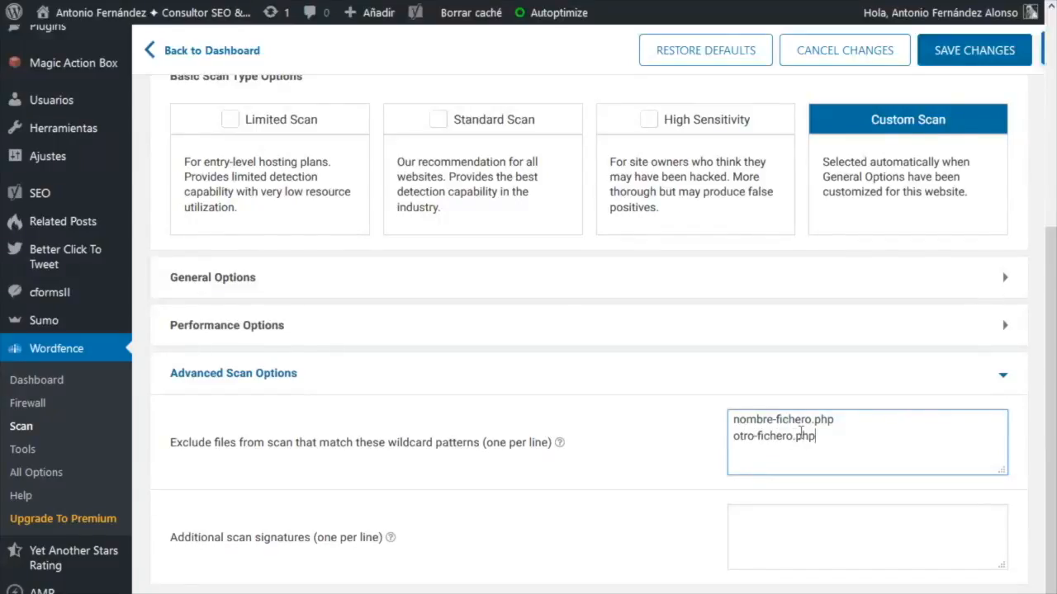
pyautogui.hotkey('shift', 'Home')
pyautogui.hotkey('shift', 'Up')
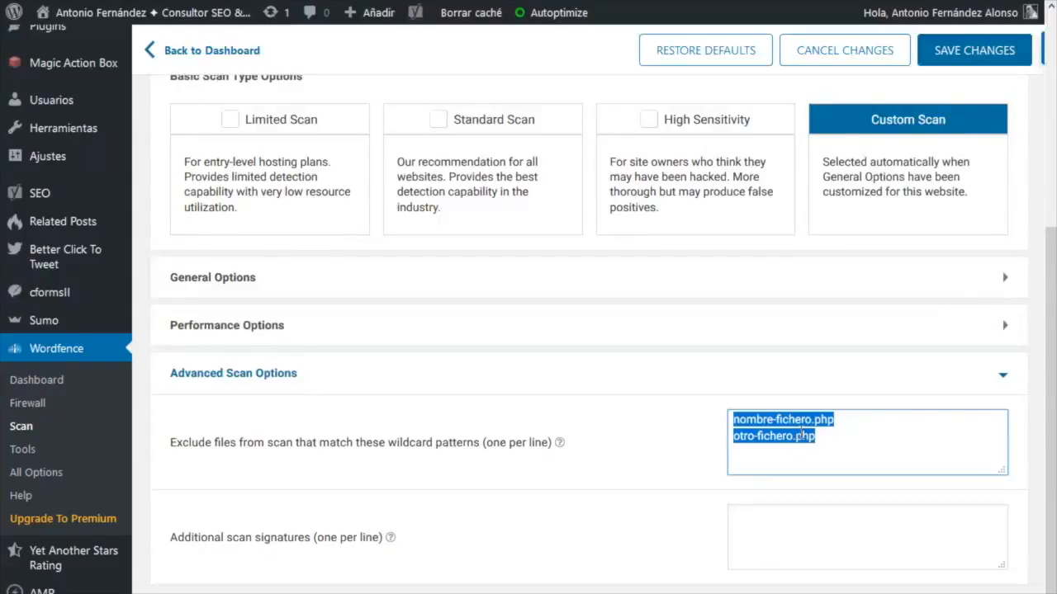
pyautogui.press('BackSpace')
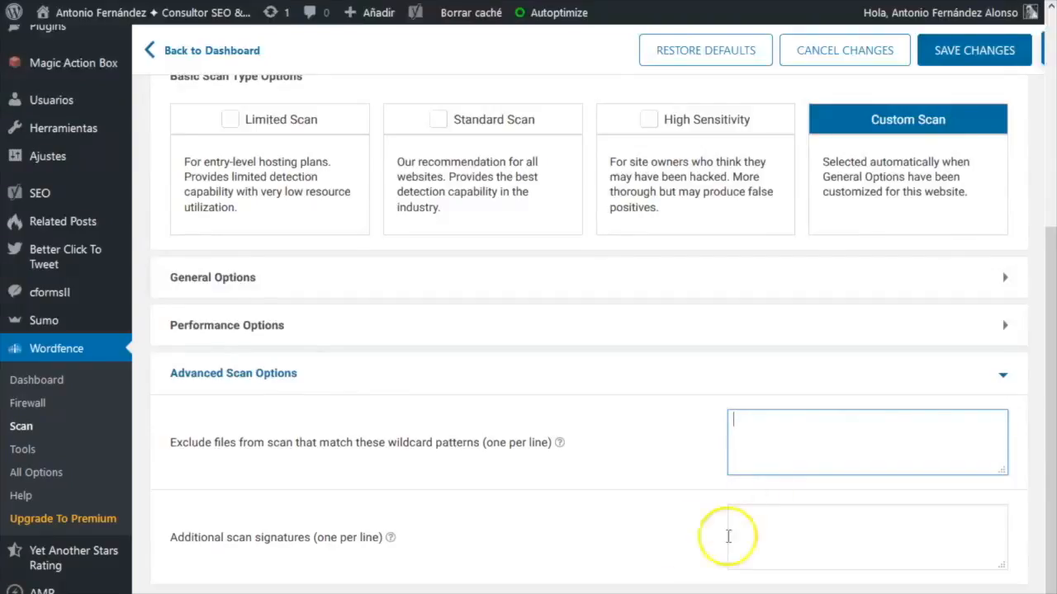
# Step: Collapse the Advanced Scan Options and review the scan status summary and basic scan types
pyautogui.click(245, 371)
pyautogui.scroll(5, 571, 441)
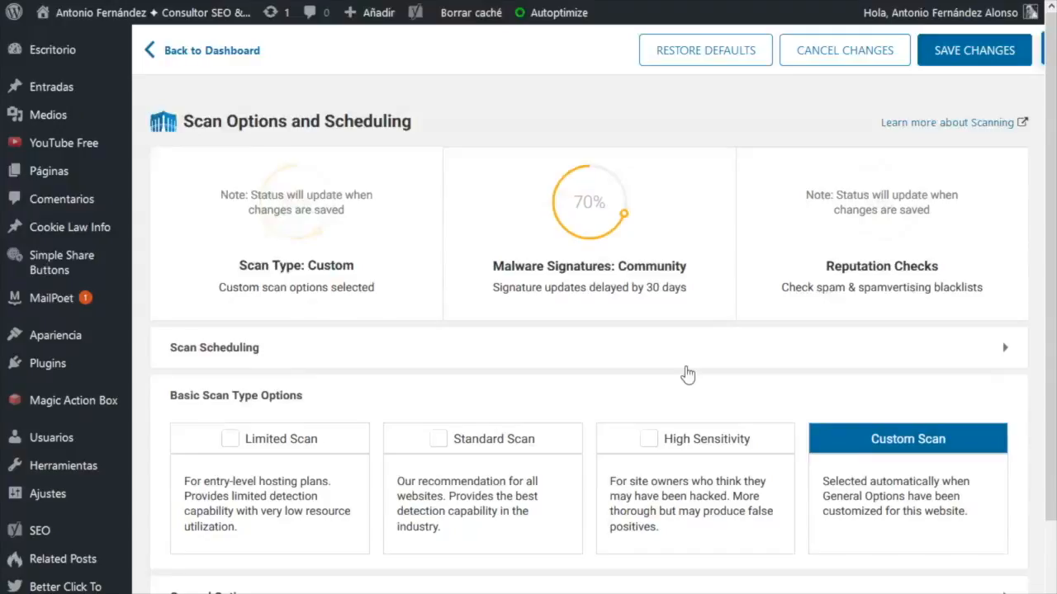
pyautogui.moveTo(558, 234)
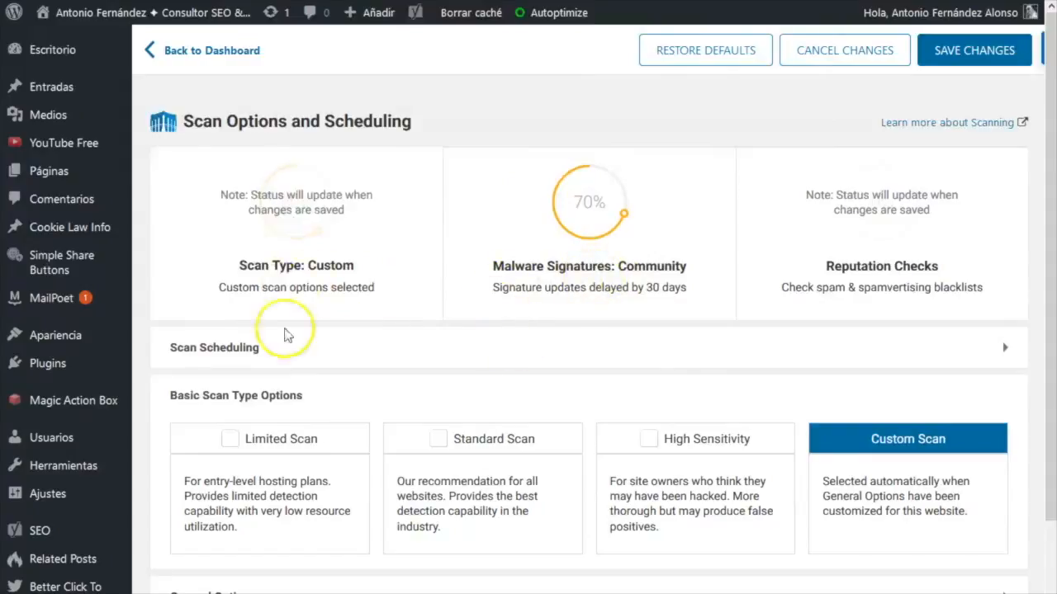
pyautogui.scroll(-3, 346, 431)
pyautogui.scroll(1, 341, 424)
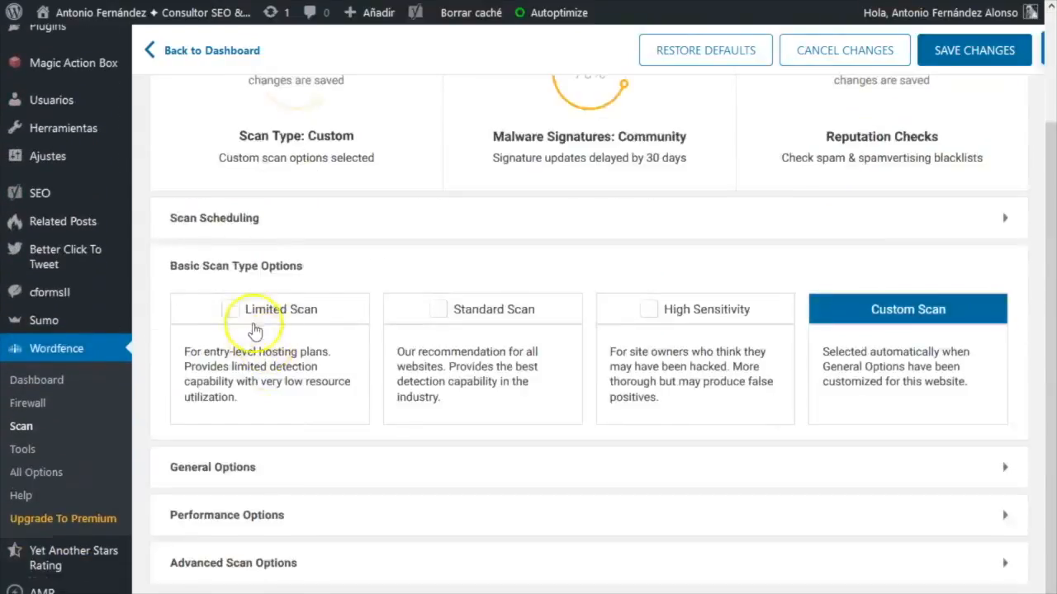
# Step: Expand the General Options and look through the list of enabled scan checks
pyautogui.click(239, 463)
pyautogui.scroll(-6, 389, 424)
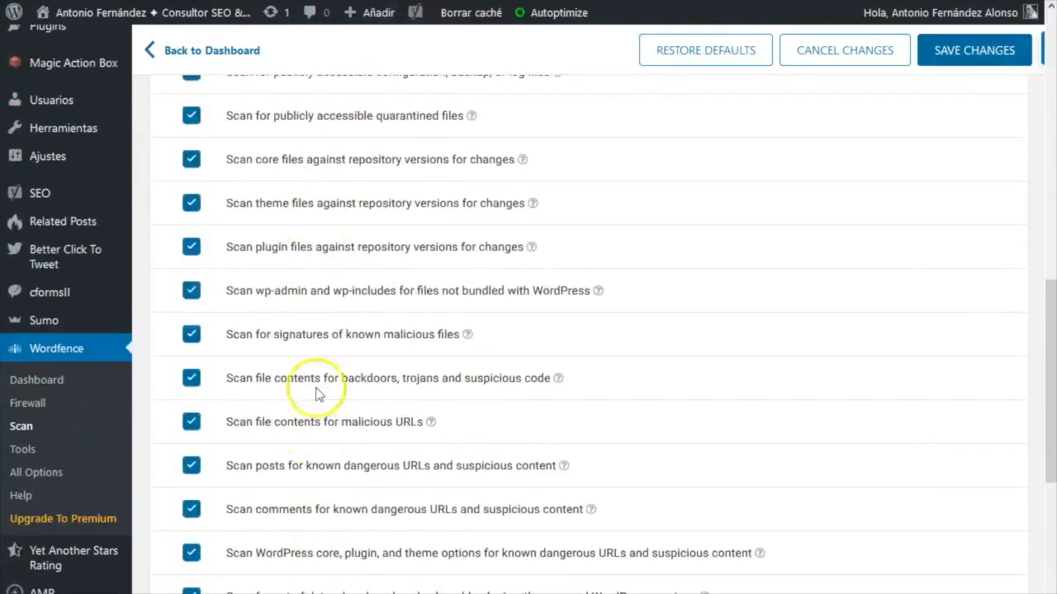
pyautogui.scroll(-3, 285, 331)
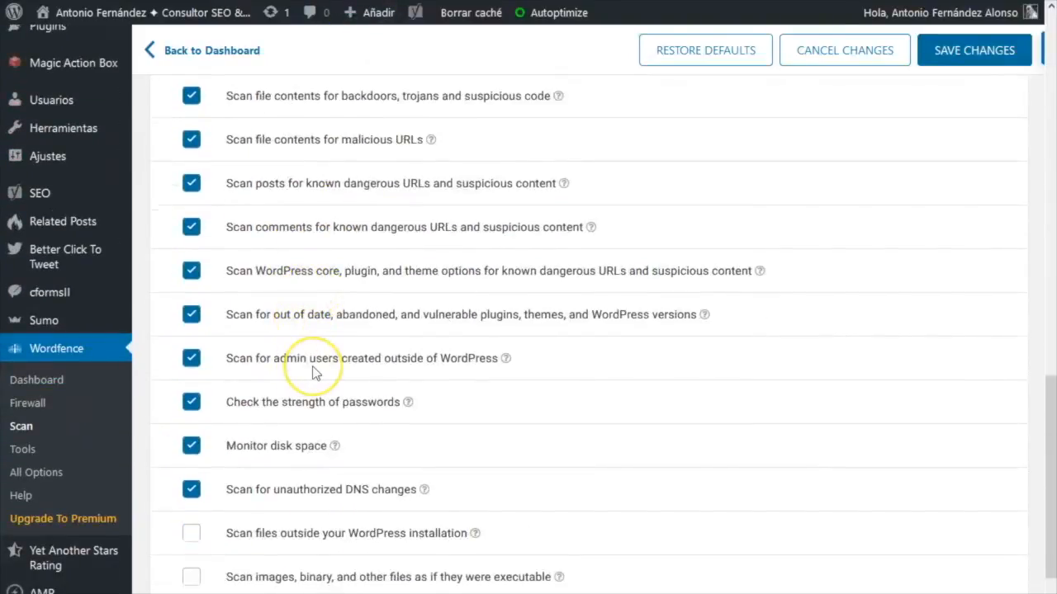
pyautogui.scroll(7, 377, 365)
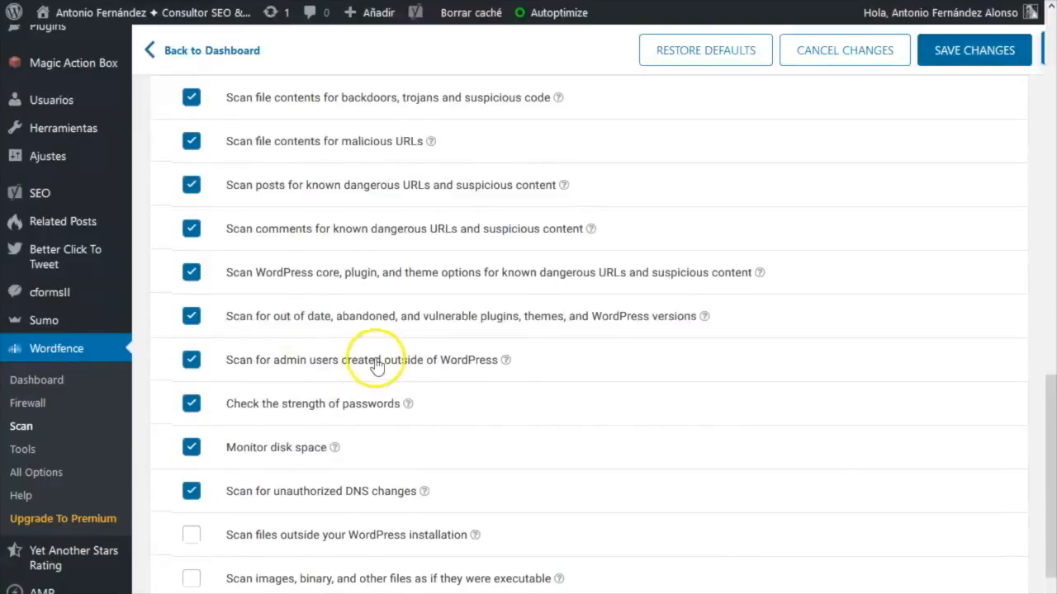
pyautogui.scroll(6, 566, 418)
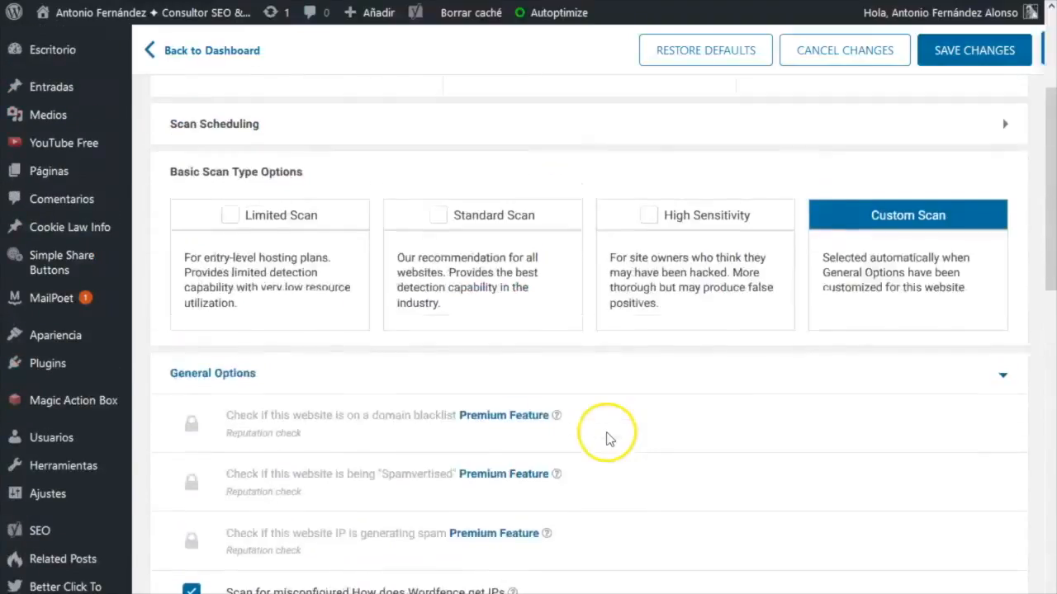
pyautogui.scroll(-7, 547, 406)
pyautogui.scroll(-1, 413, 379)
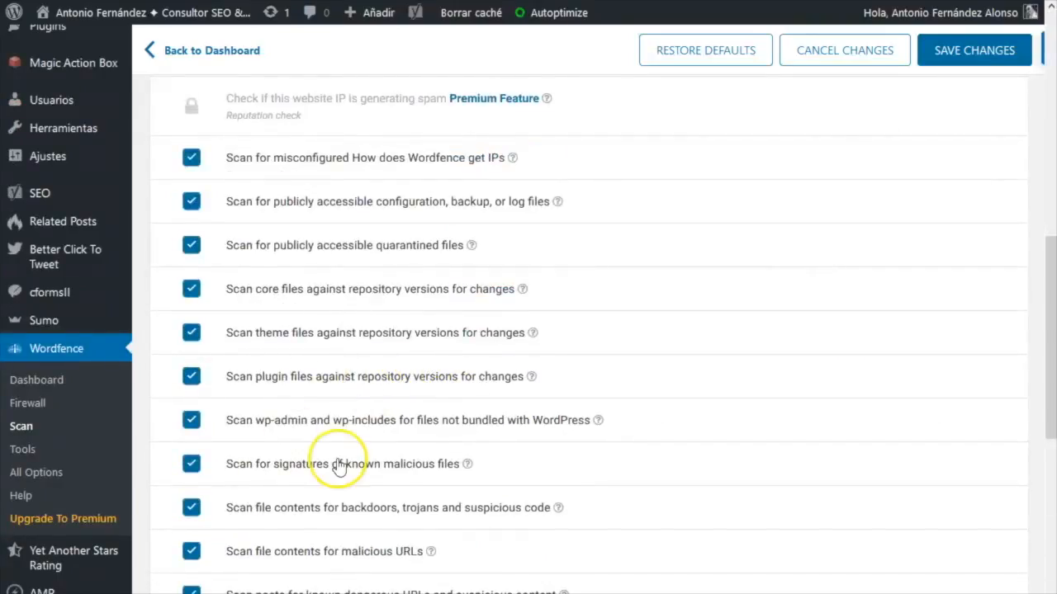
# Step: Leave the scan options without saving and review the firewall and scan status on the Wordfence dashboard
pyautogui.click(43, 386)
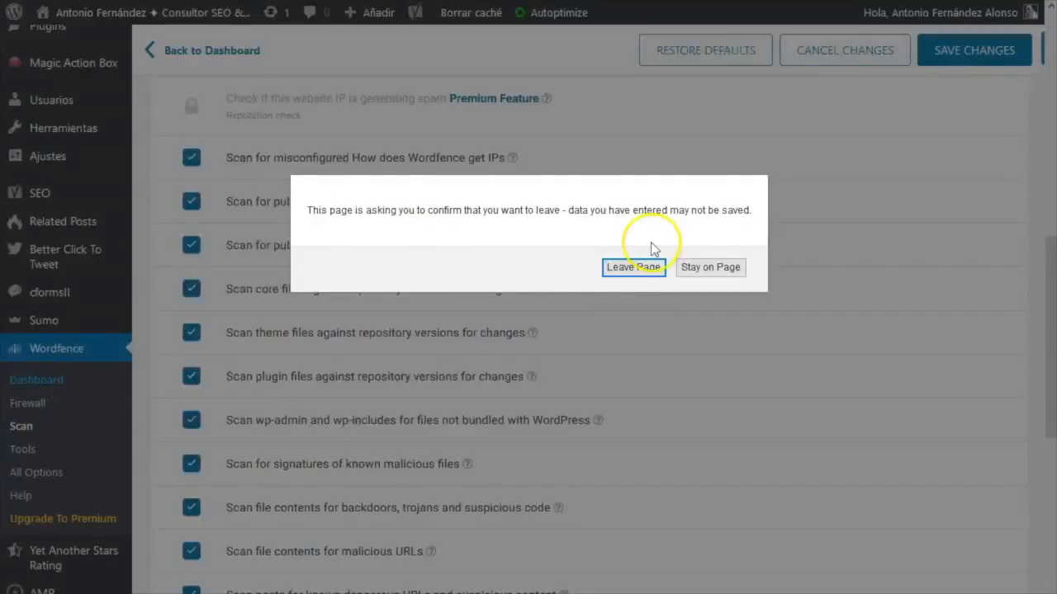
pyautogui.click(630, 270)
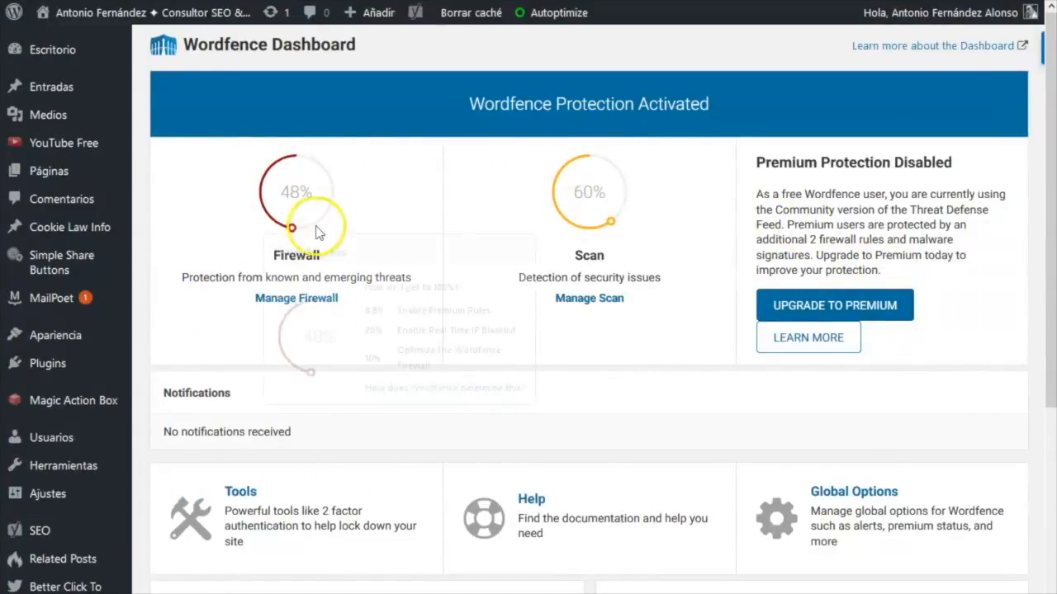
pyautogui.scroll(-4, 797, 312)
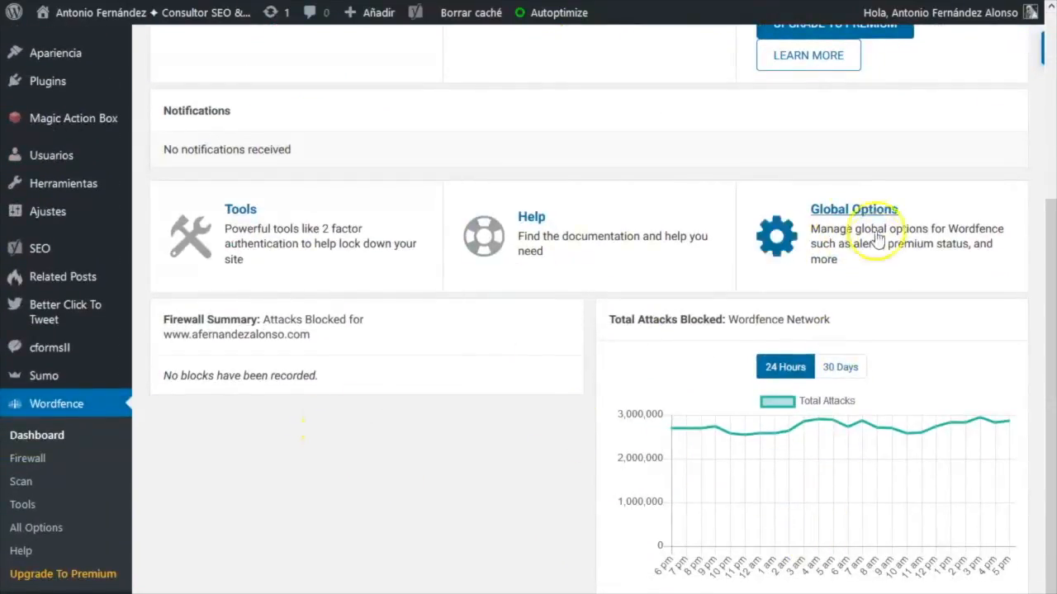
pyautogui.scroll(4, 809, 237)
# Step: Open the Wordfence All Options page and look through its global, firewall, blocking, scan and tool option sections
pyautogui.scroll(-4, 554, 363)
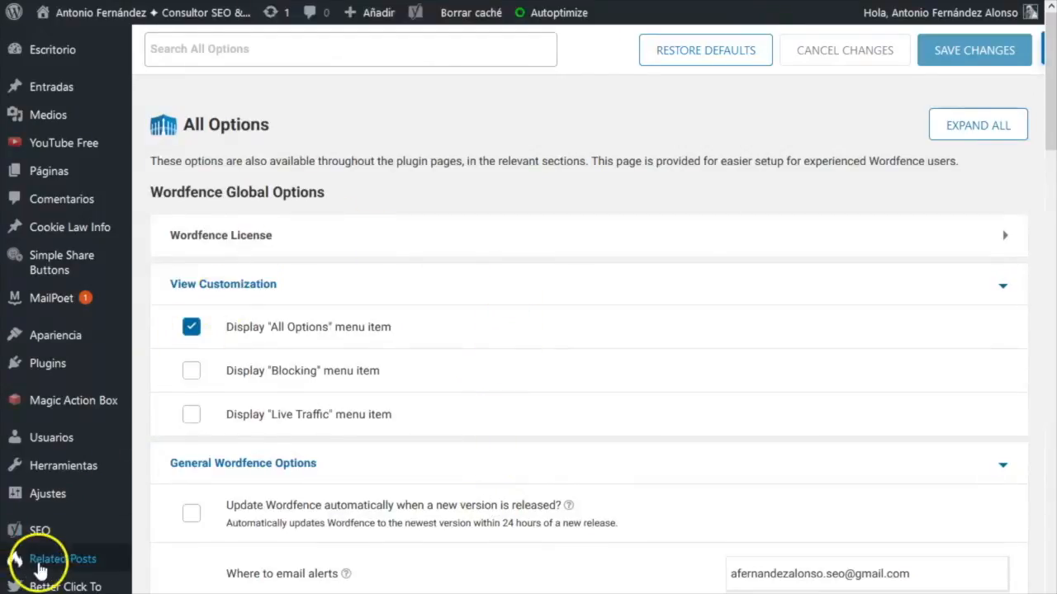
pyautogui.scroll(-5, 39, 570)
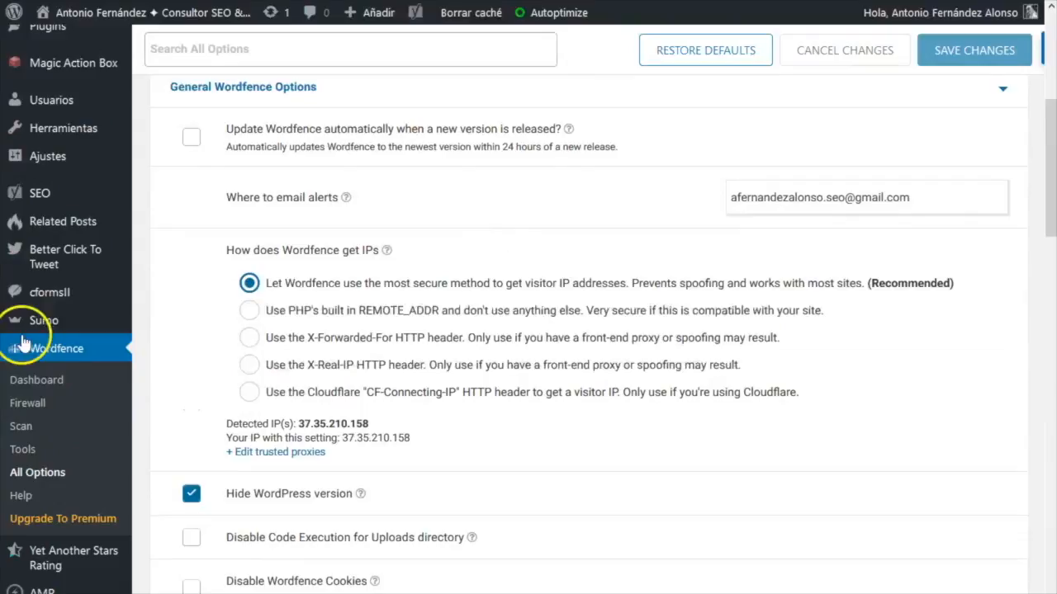
pyautogui.scroll(3, 437, 266)
pyautogui.scroll(-9, 417, 208)
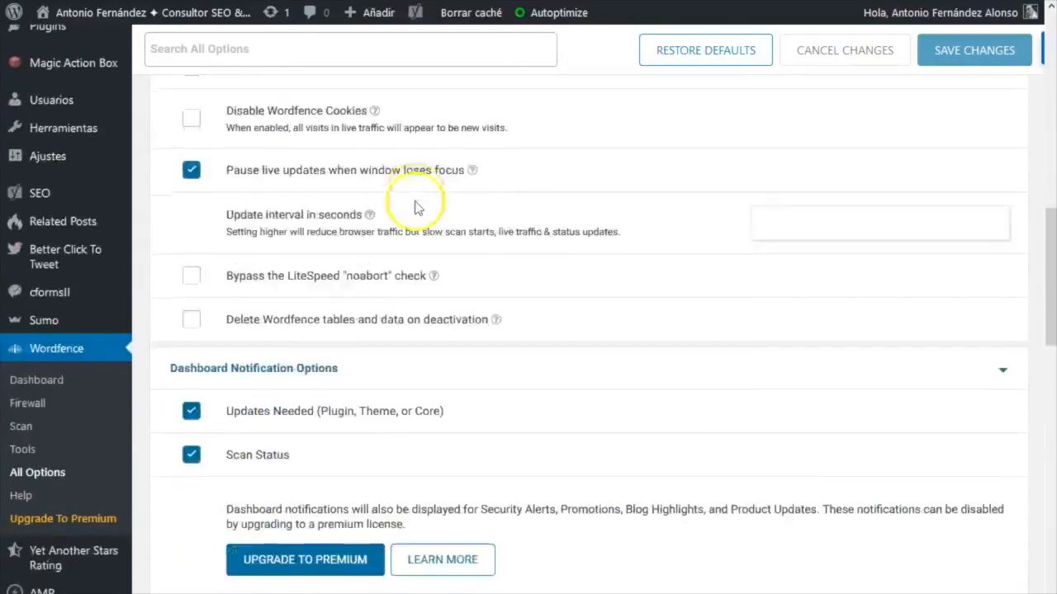
pyautogui.scroll(-10, 425, 206)
pyautogui.scroll(8, 462, 466)
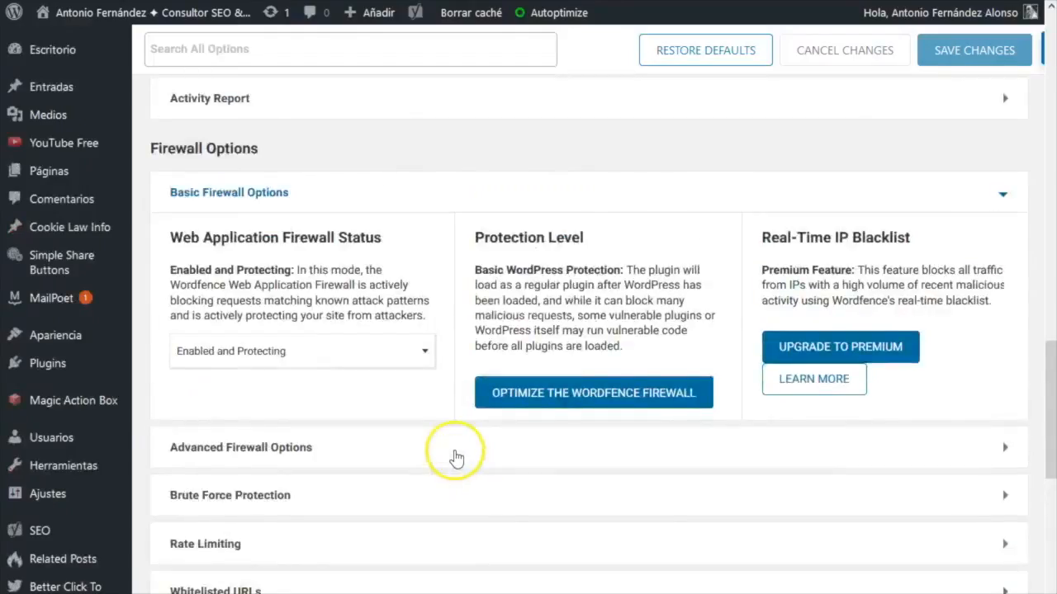
pyautogui.scroll(-8, 457, 458)
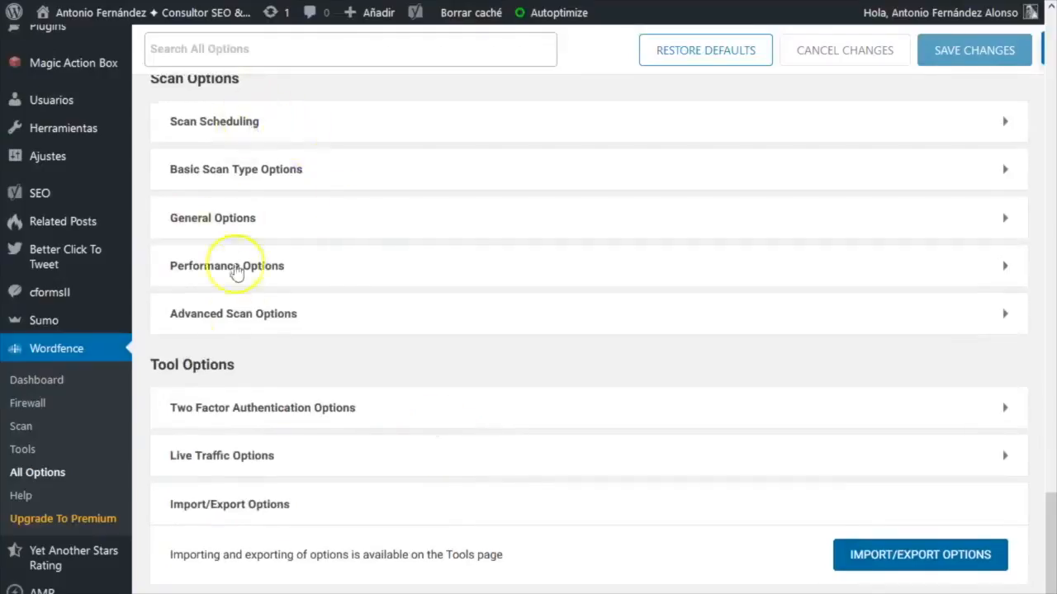
pyautogui.scroll(9, 319, 469)
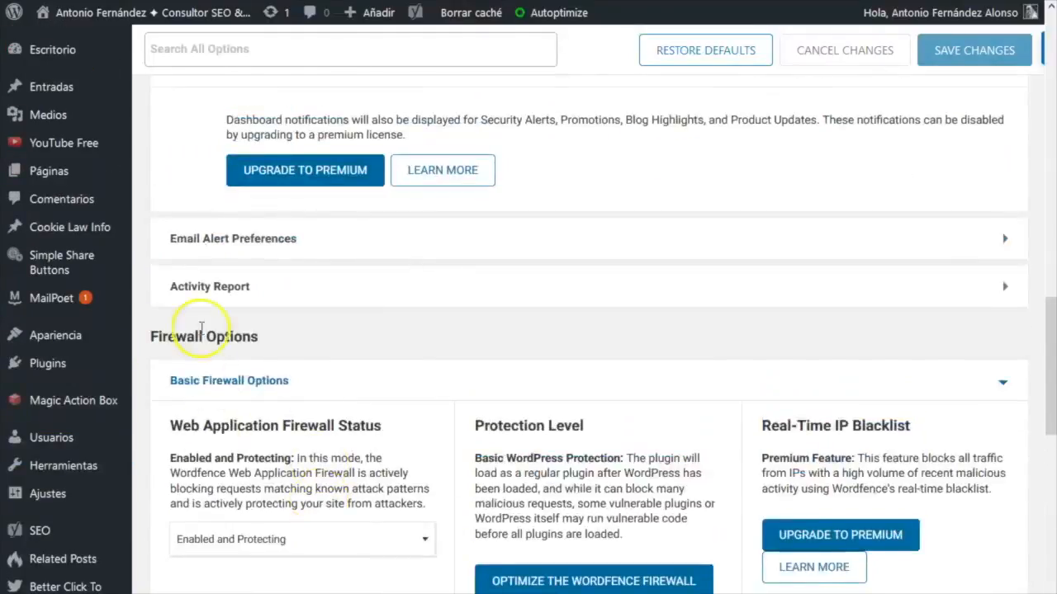
pyautogui.scroll(-5, 201, 570)
pyautogui.scroll(-1, 297, 487)
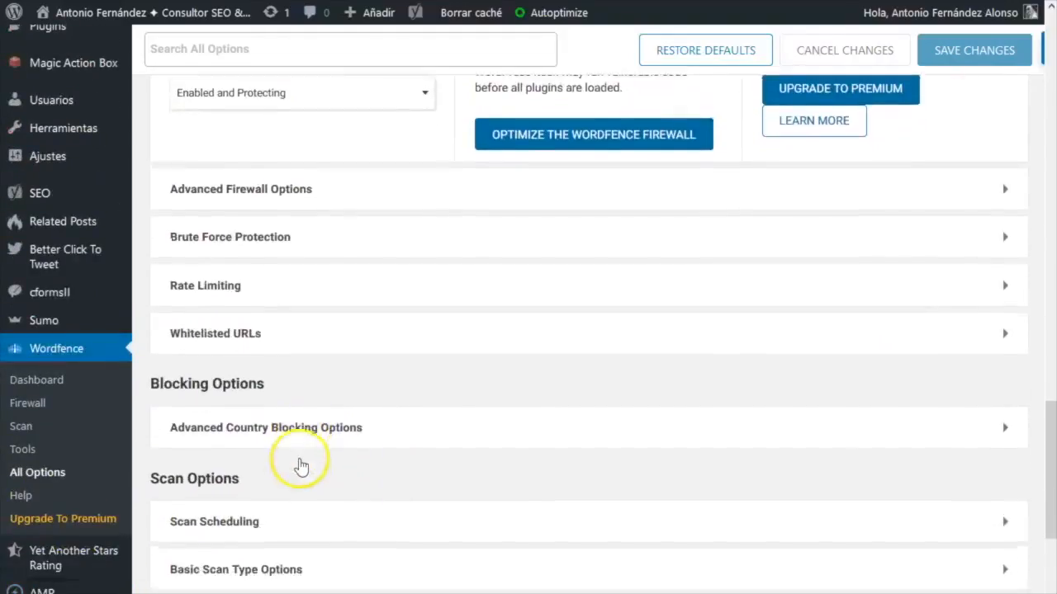
pyautogui.scroll(5, 301, 467)
pyautogui.scroll(-8, 217, 309)
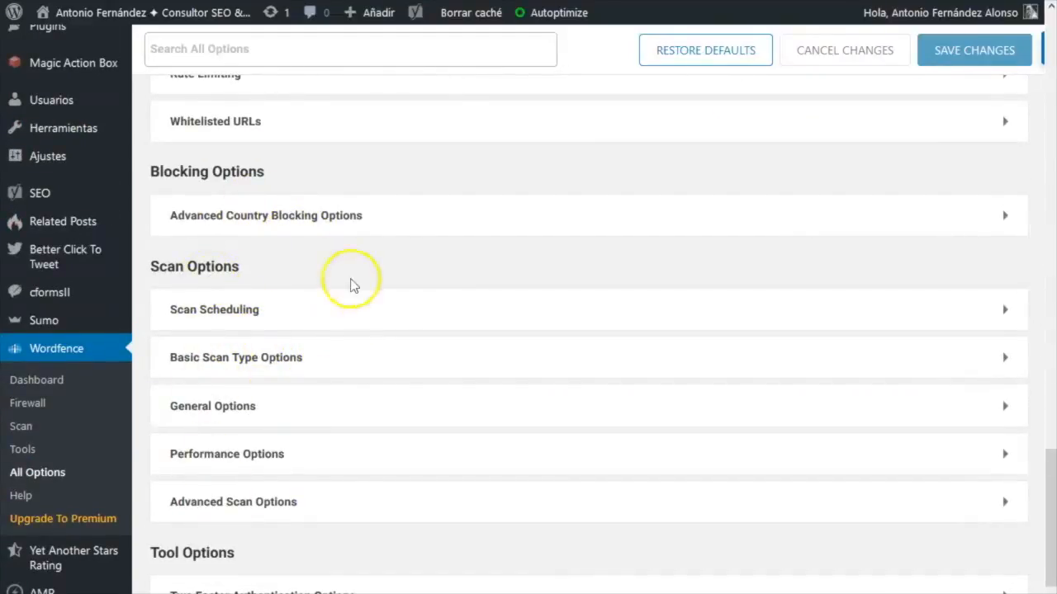
# Step: Expand the Advanced Country Blocking Options and examine the geographic protection description and map
pyautogui.click(347, 220)
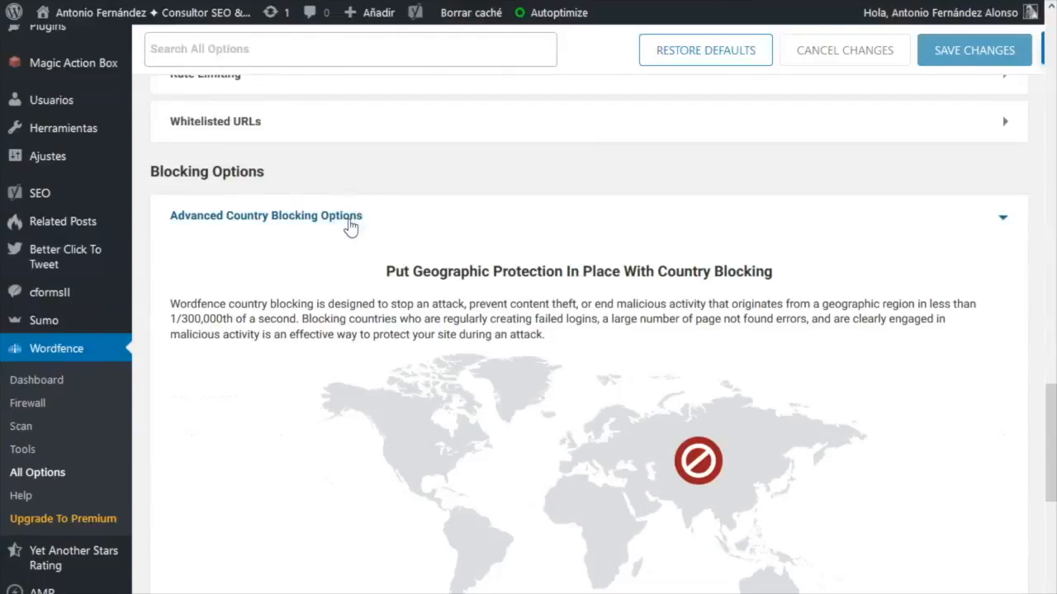
pyautogui.scroll(-3, 465, 245)
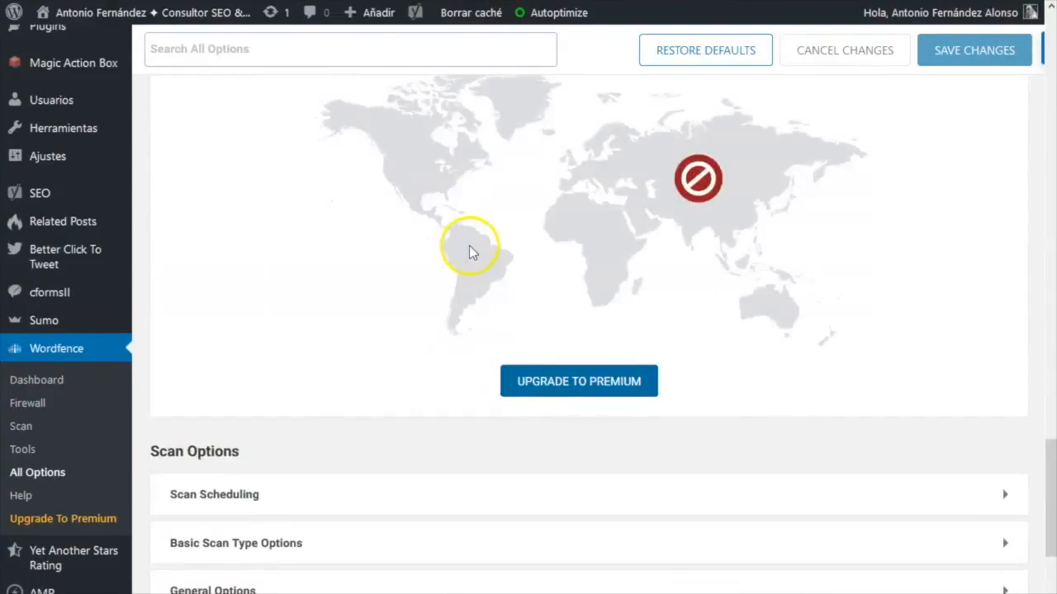
pyautogui.scroll(2, 469, 251)
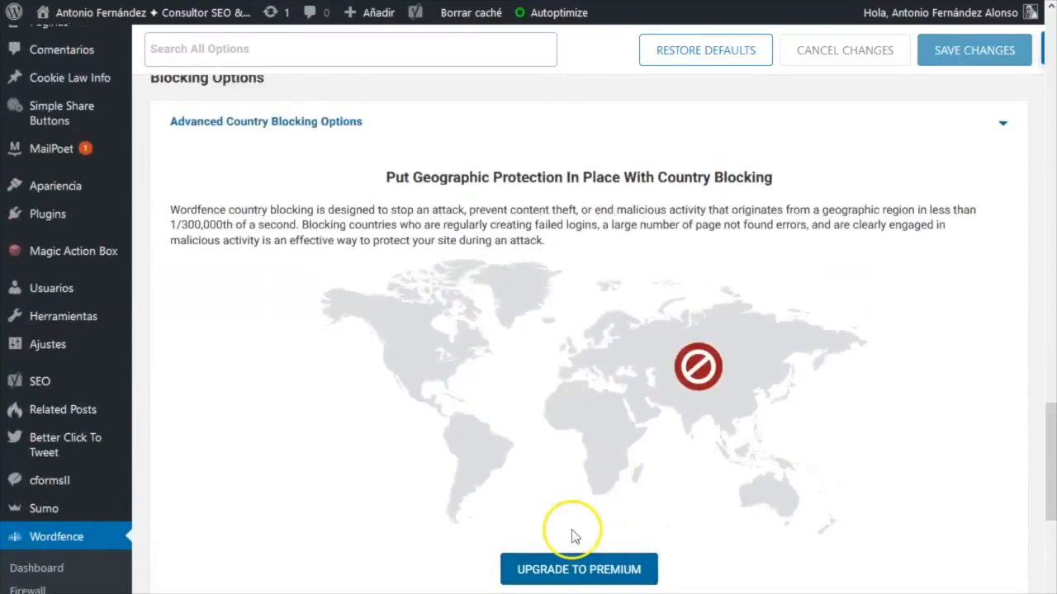
# Step: Review the scan and tool option sections, including import/export, and return to the start of All Options
pyautogui.scroll(-6, 575, 537)
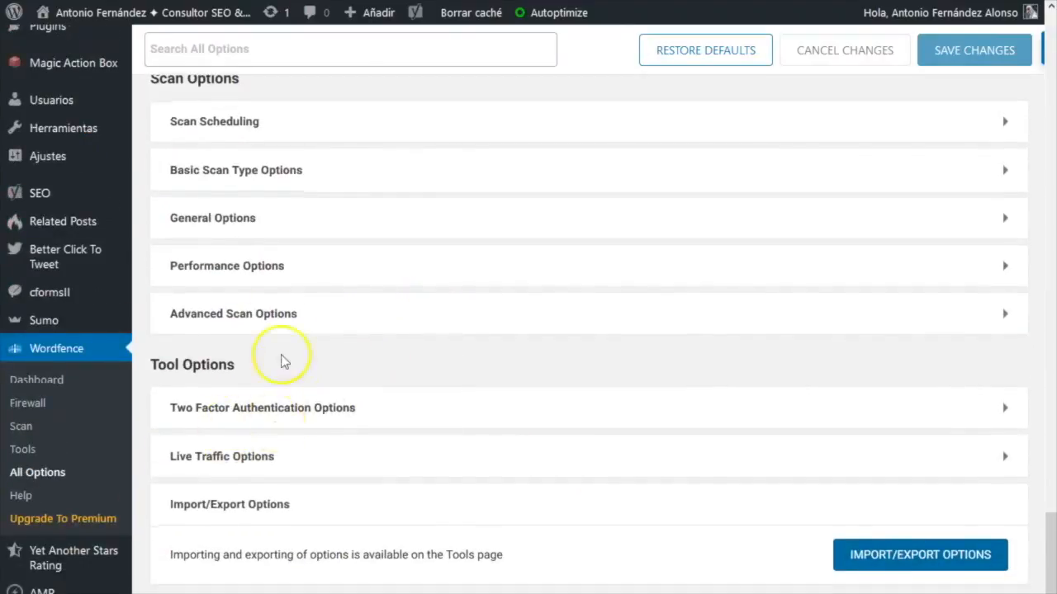
pyautogui.click(15, 448)
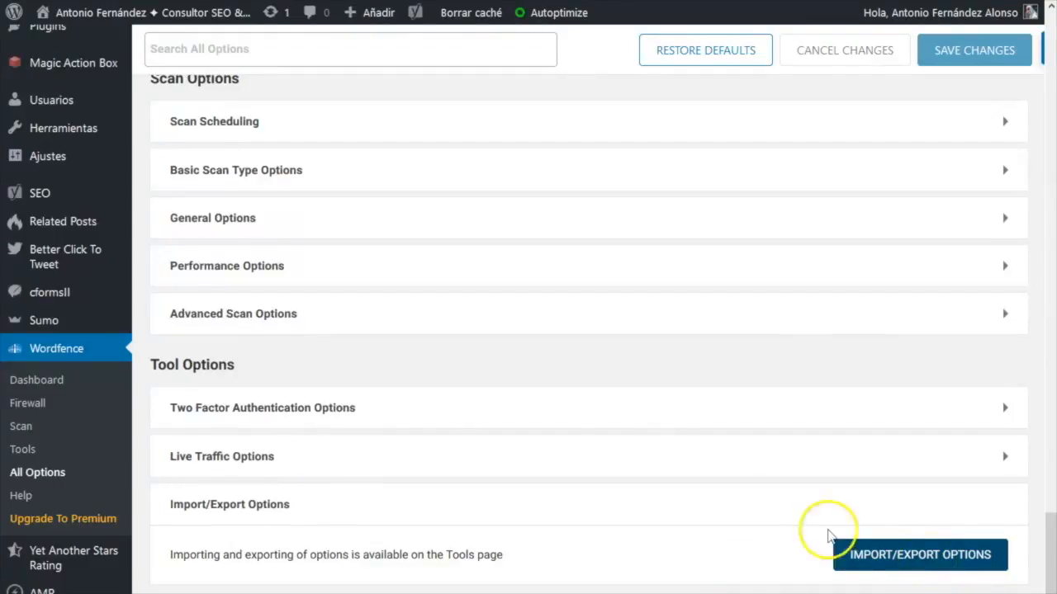
pyautogui.scroll(20, 408, 420)
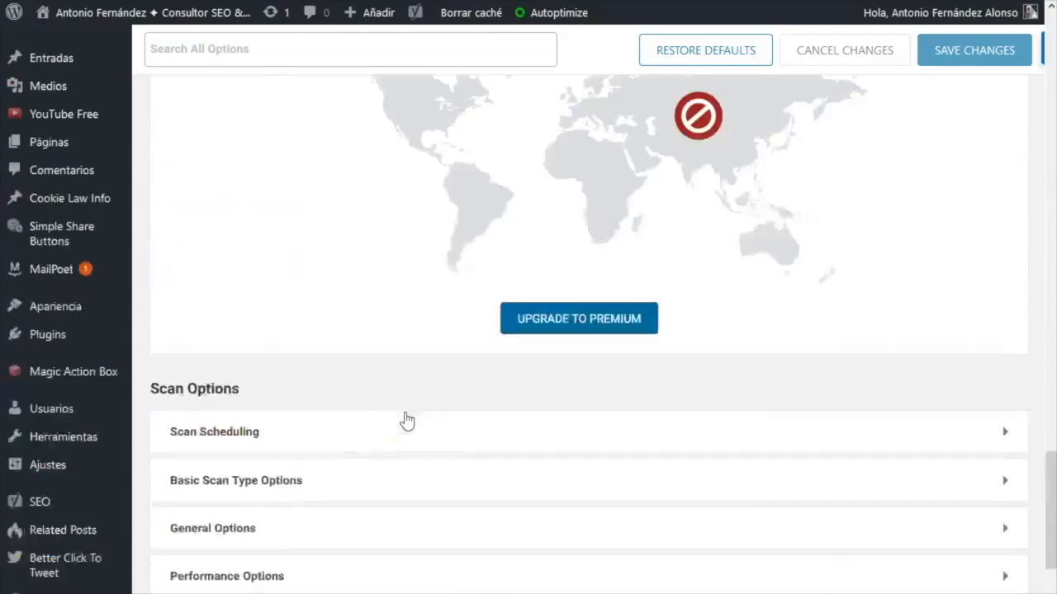
pyautogui.scroll(5, 407, 417)
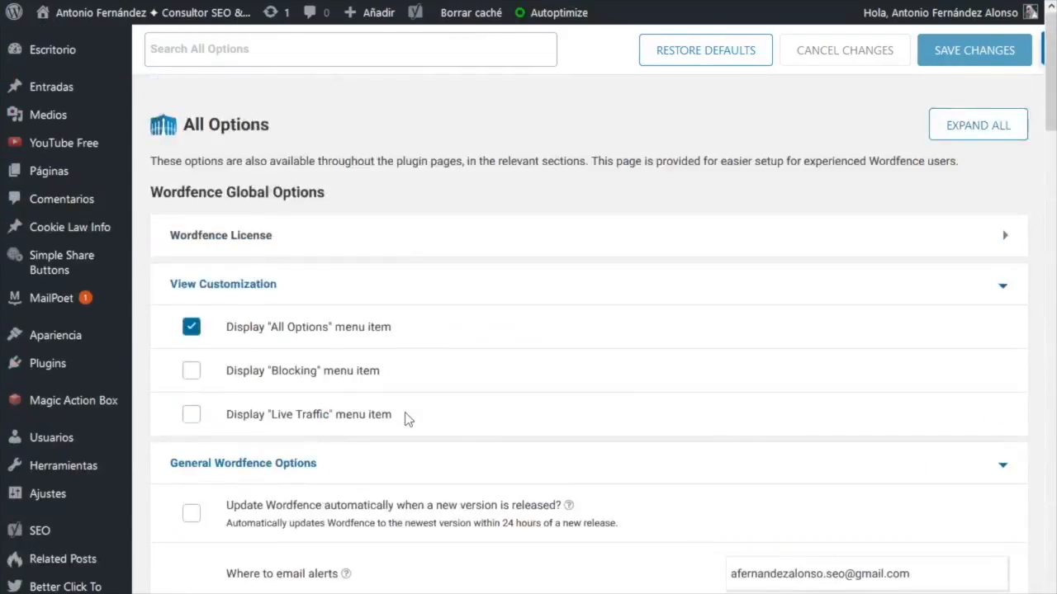